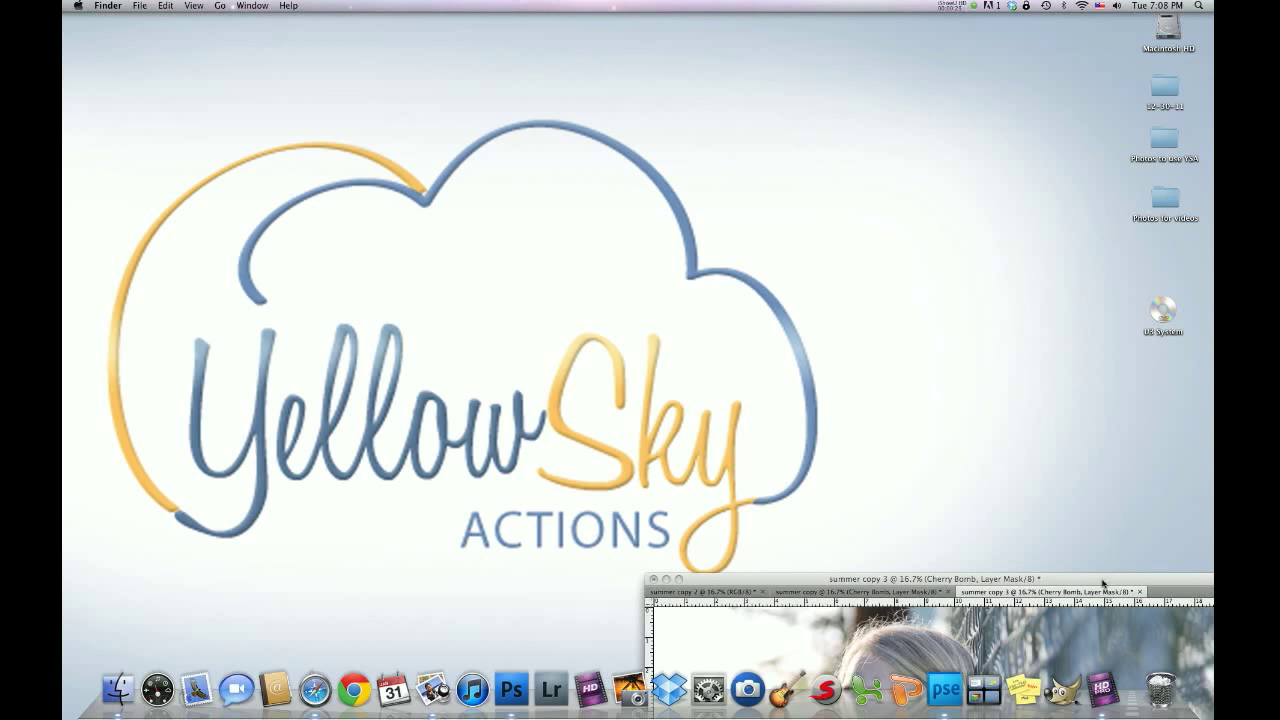
Bring Photoshop forward with the summer copy 3 fence portrait open.
key("super+Tab")
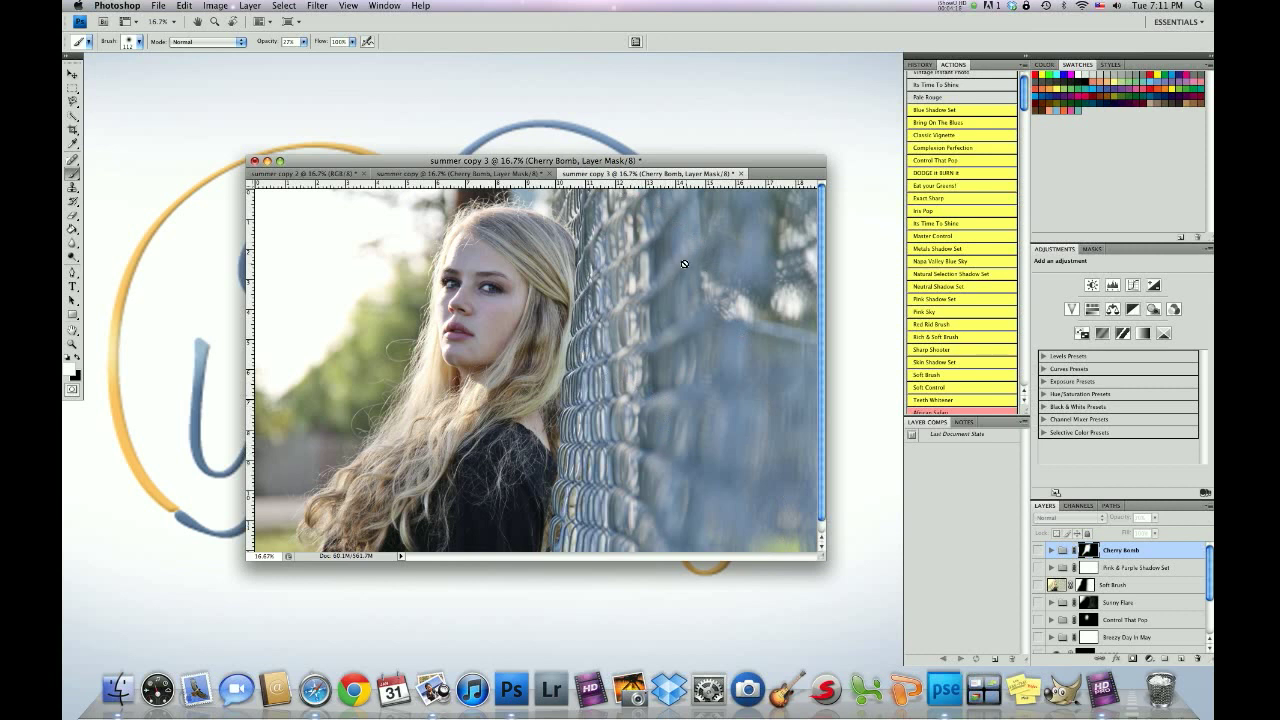
left_click(318, 174)
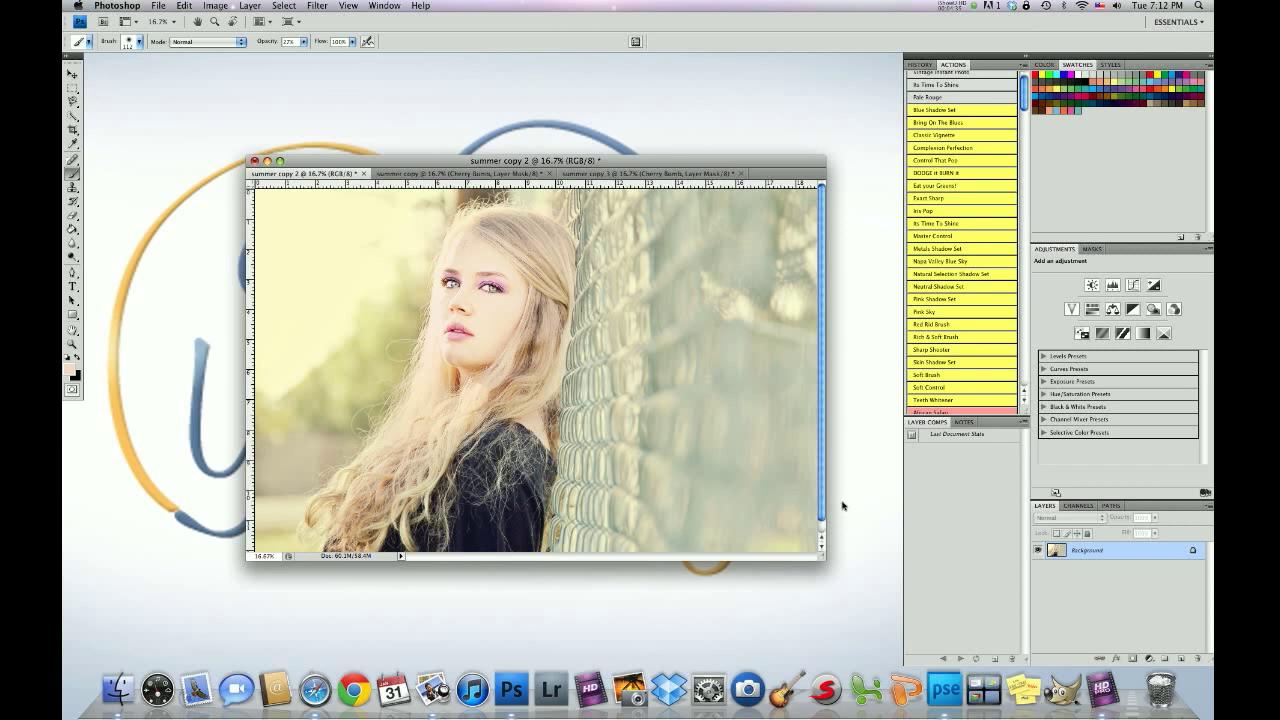
left_click(628, 174)
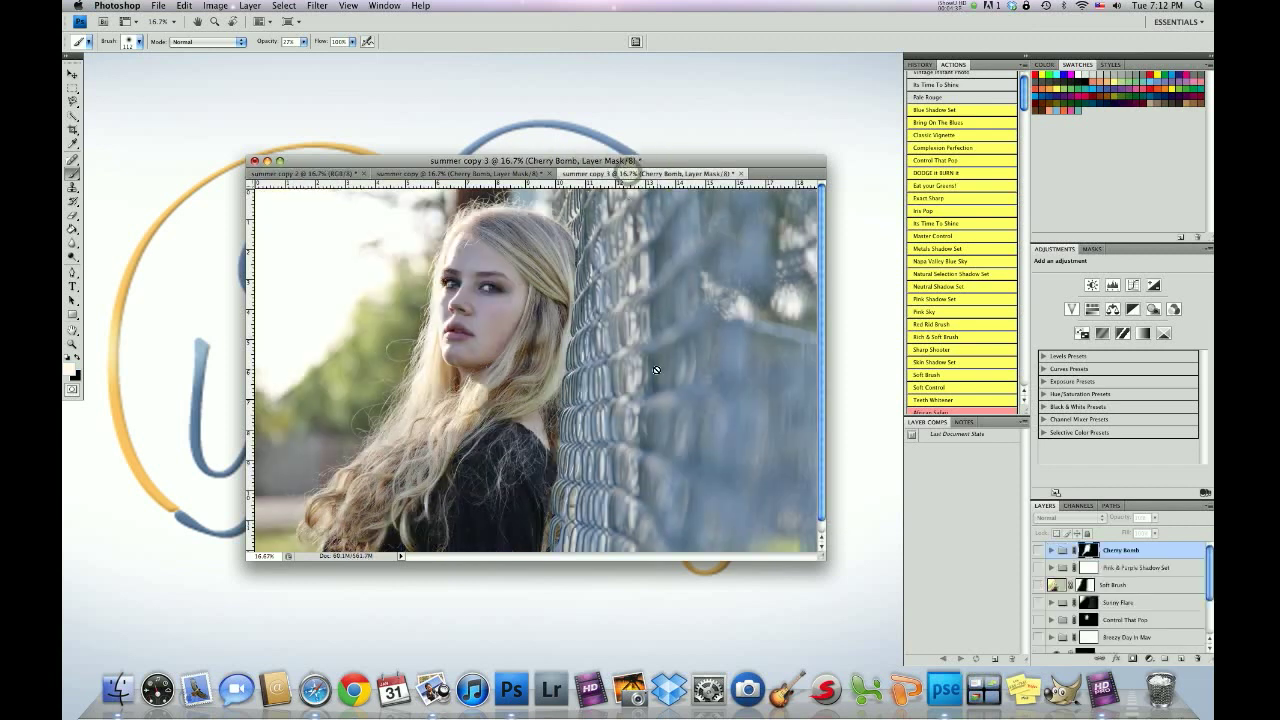
left_click(335, 174)
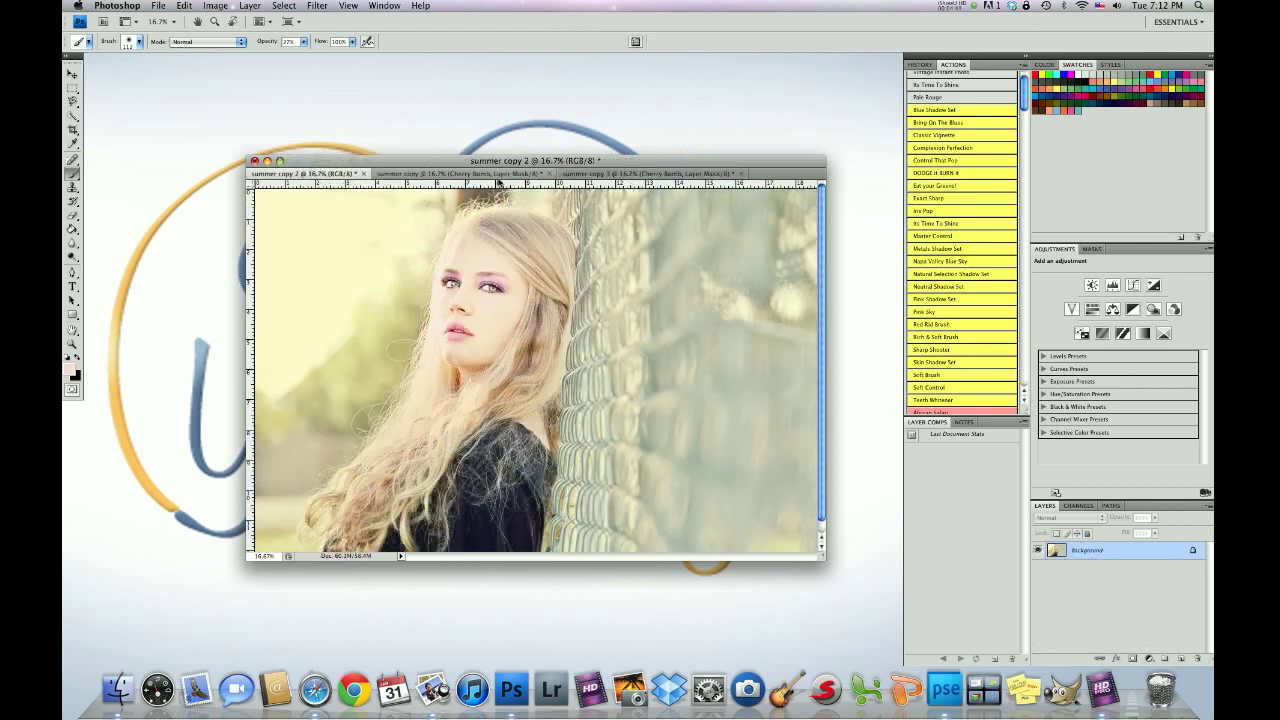
left_click(498, 176)
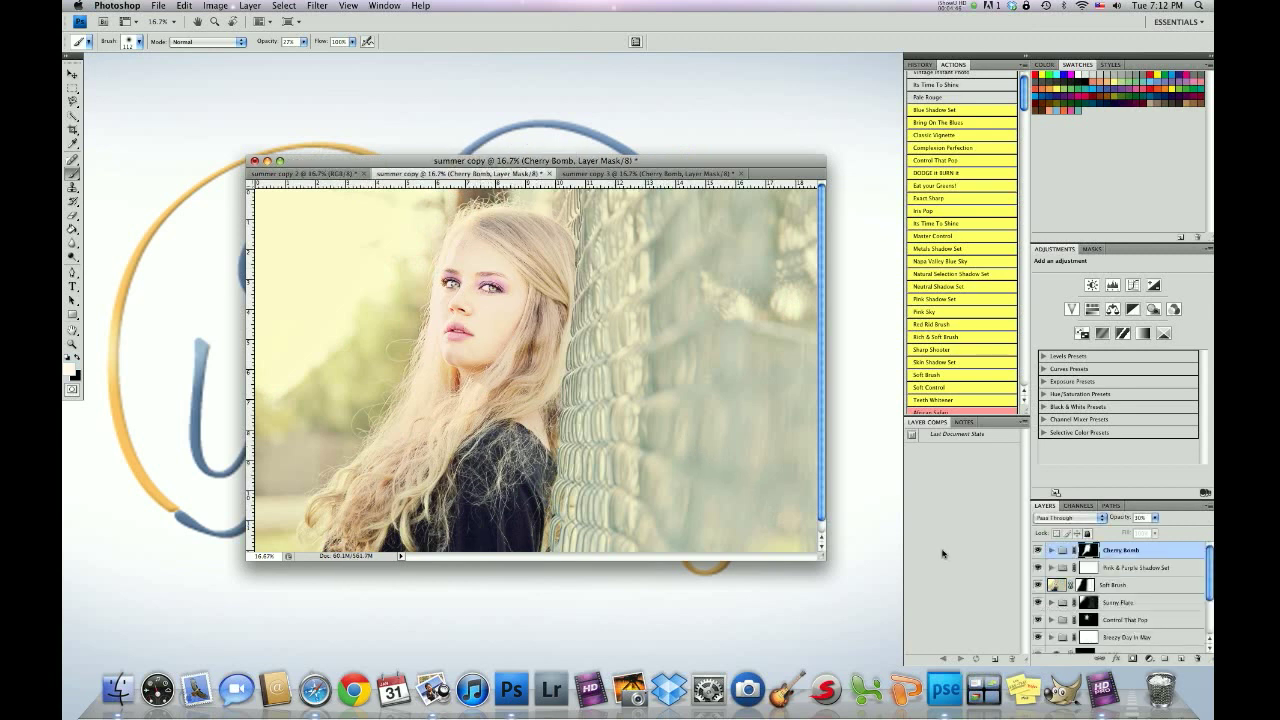
left_click(598, 175)
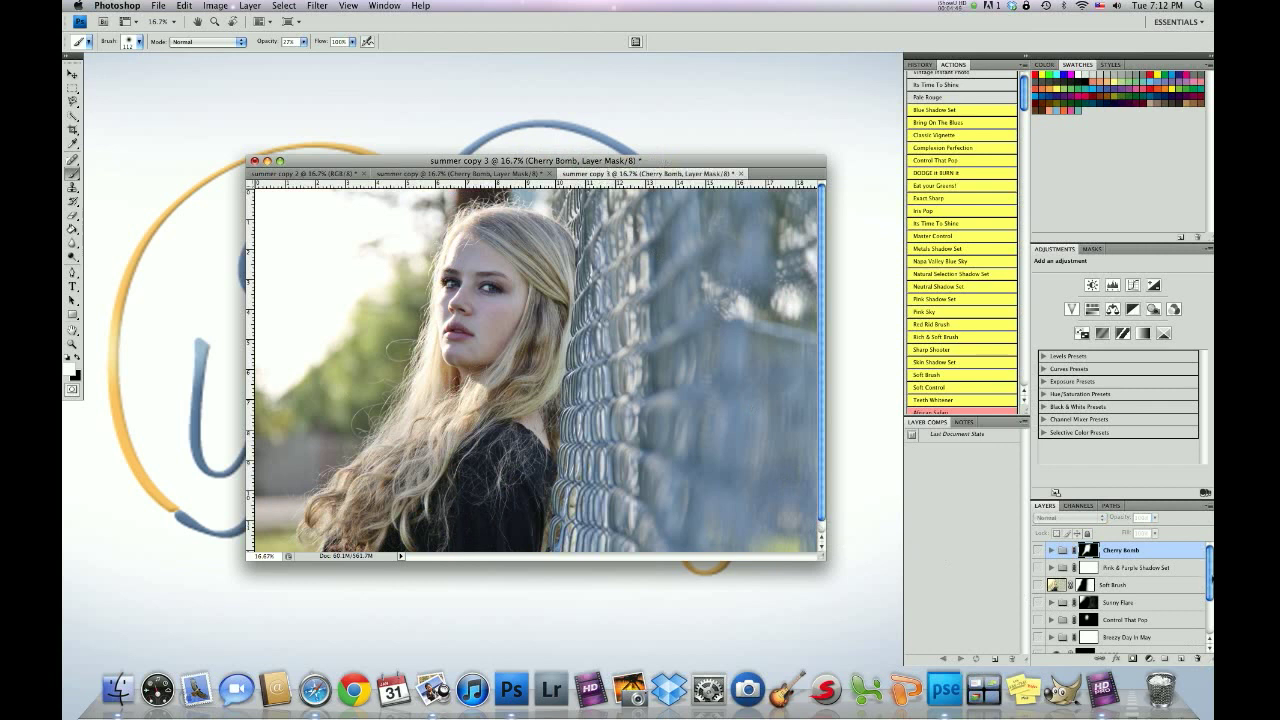
scroll(1193, 627, "down", 3)
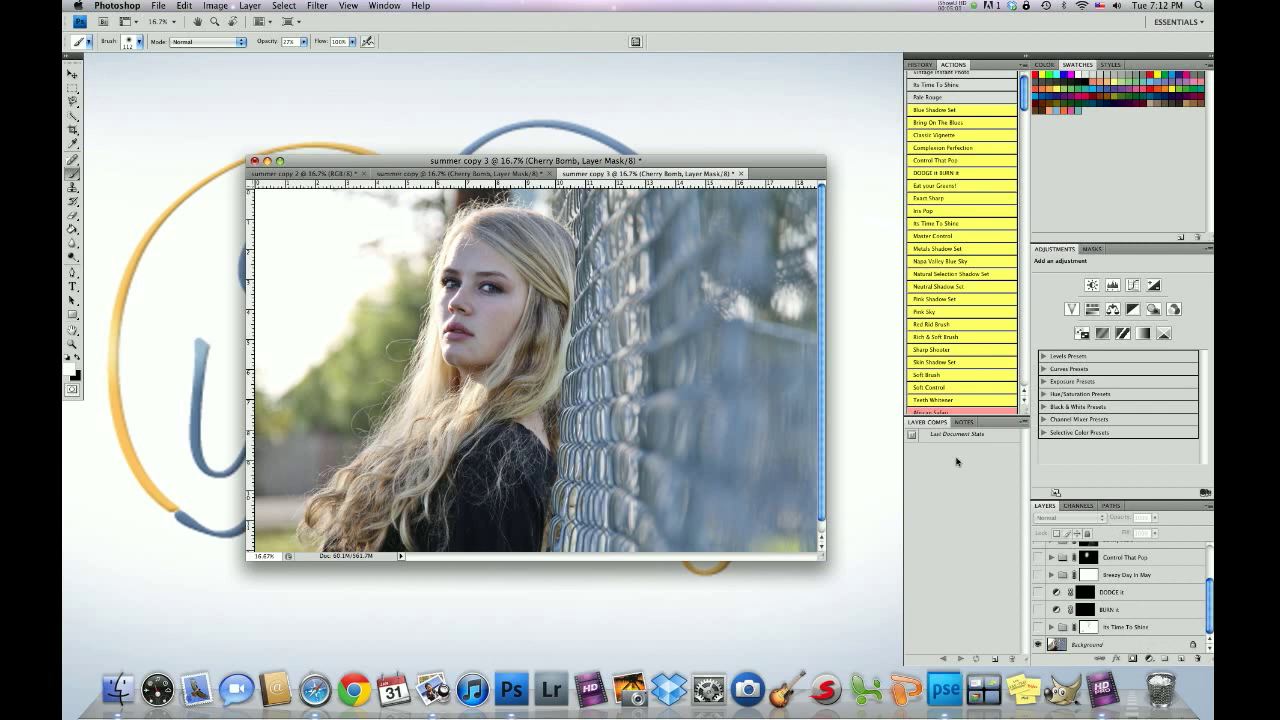
Show the Its Time To Shine group, inspect its Shine Sharp layer, then collapse the group.
left_click(1037, 628)
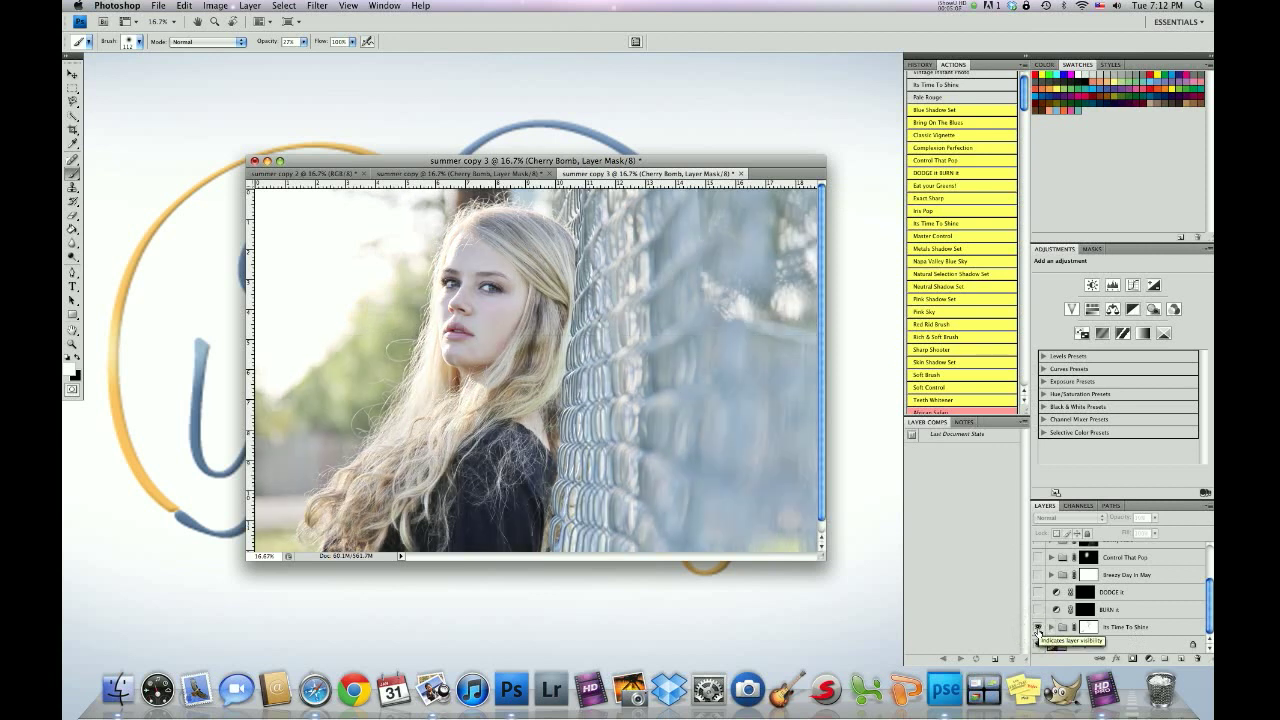
left_click(1090, 628)
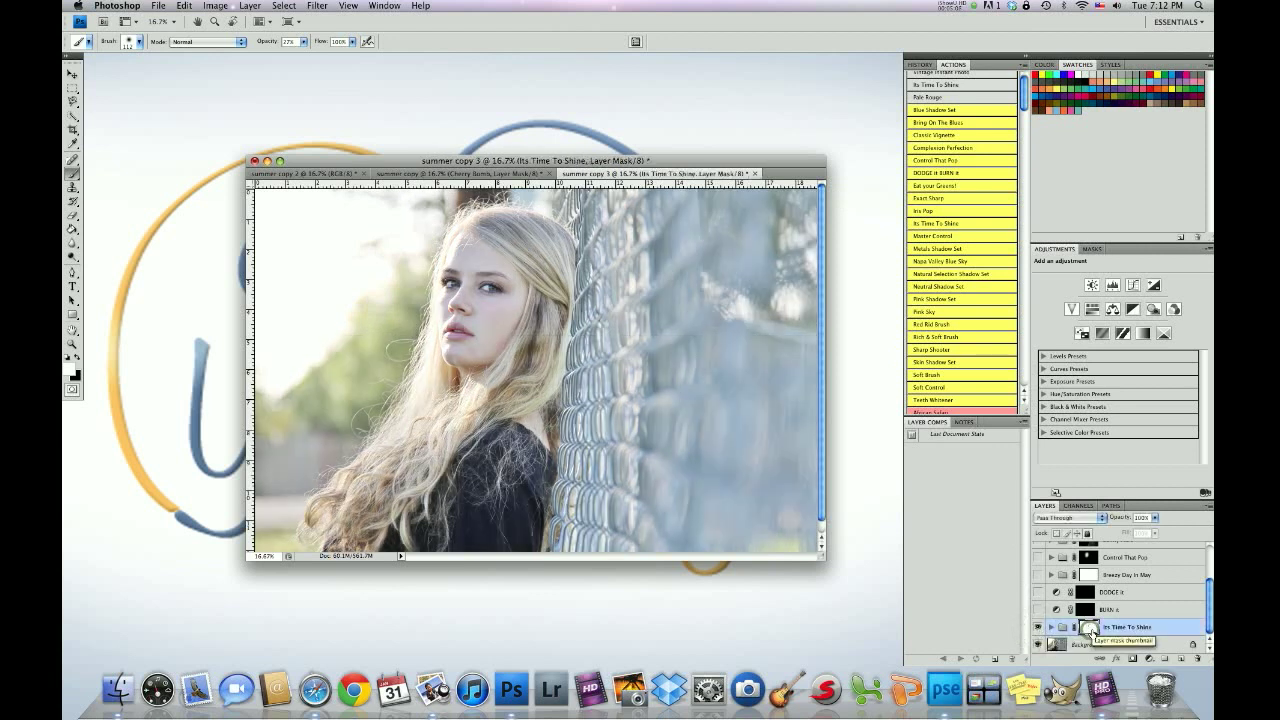
left_click(1051, 627)
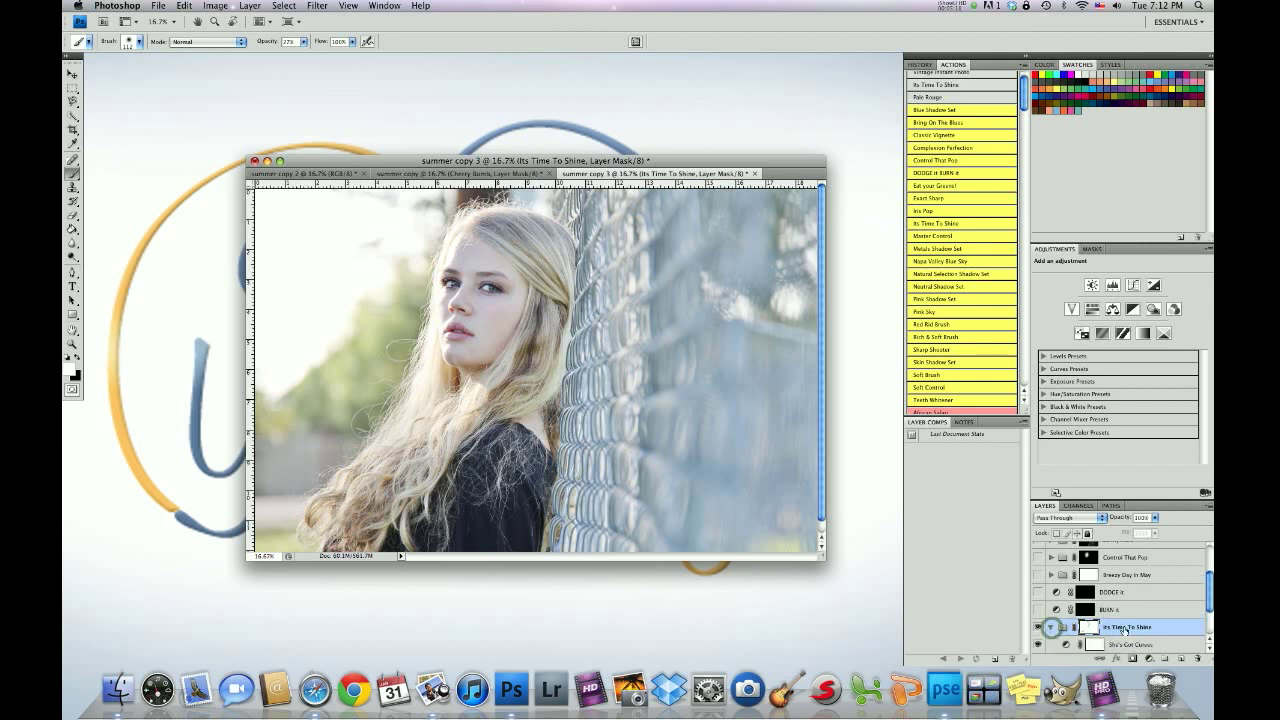
scroll(1051, 628, "down", 3)
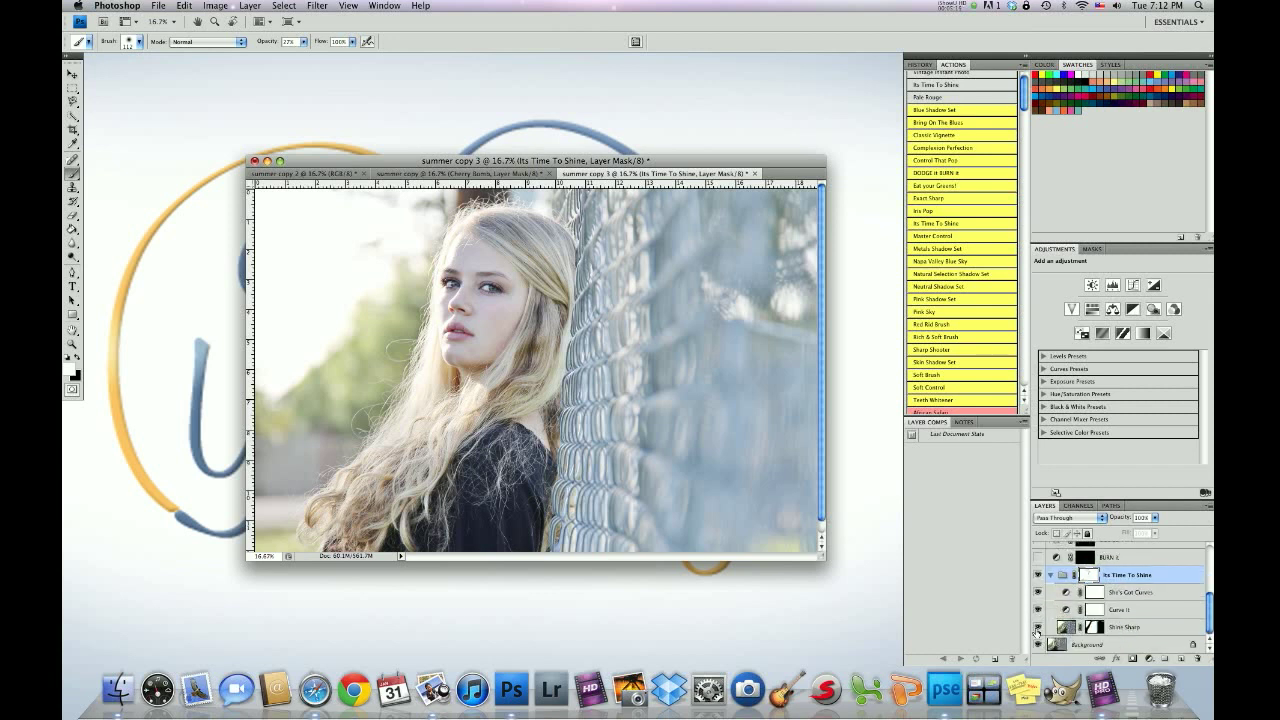
left_click(1096, 627)
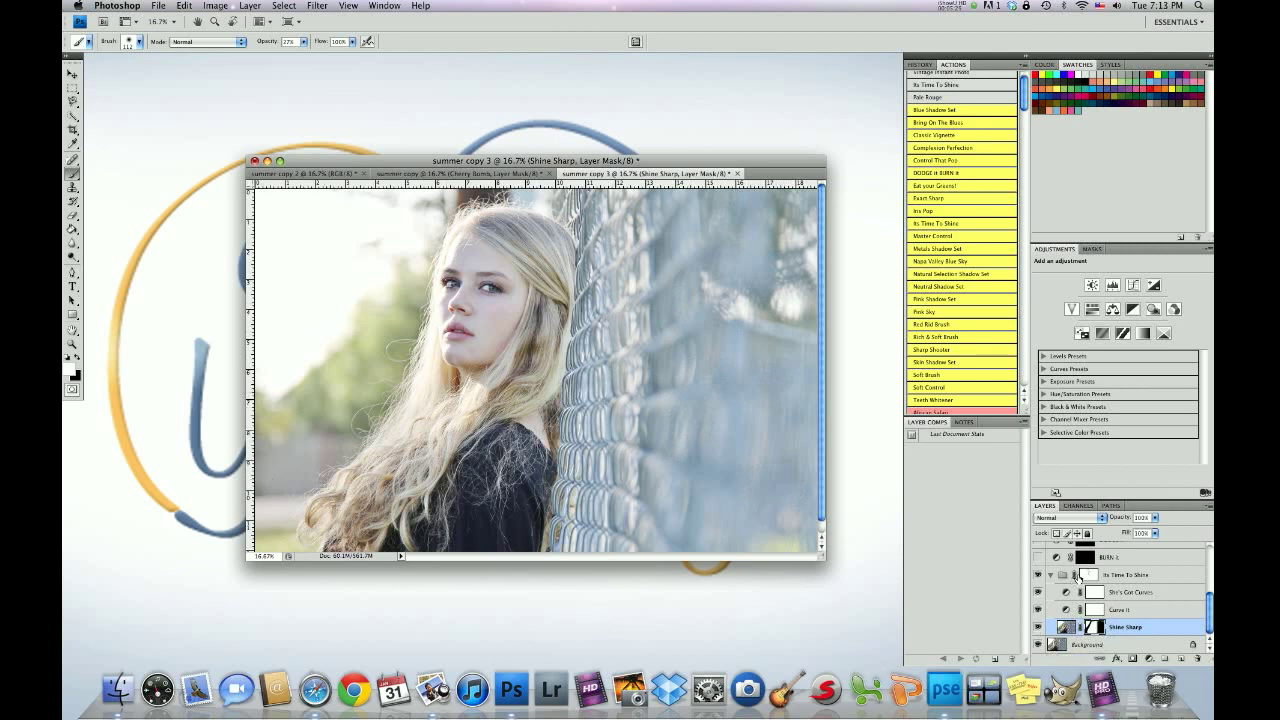
left_click(1077, 578)
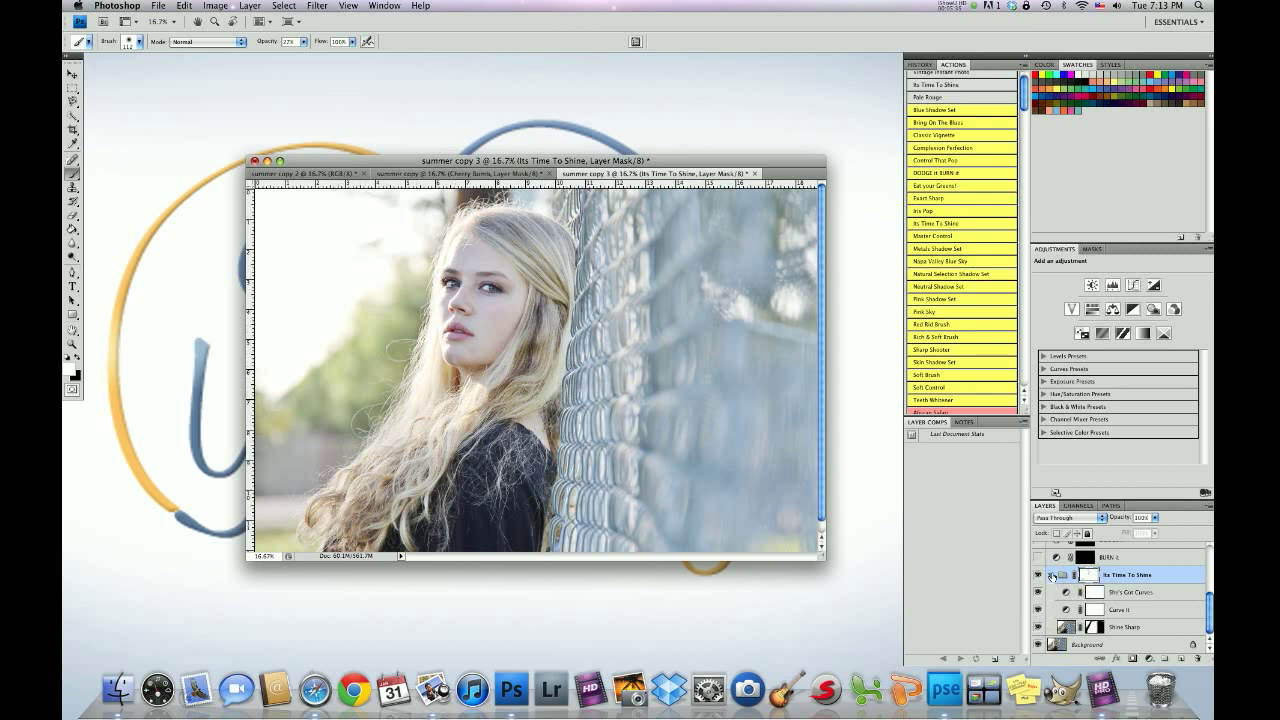
left_click(1052, 576)
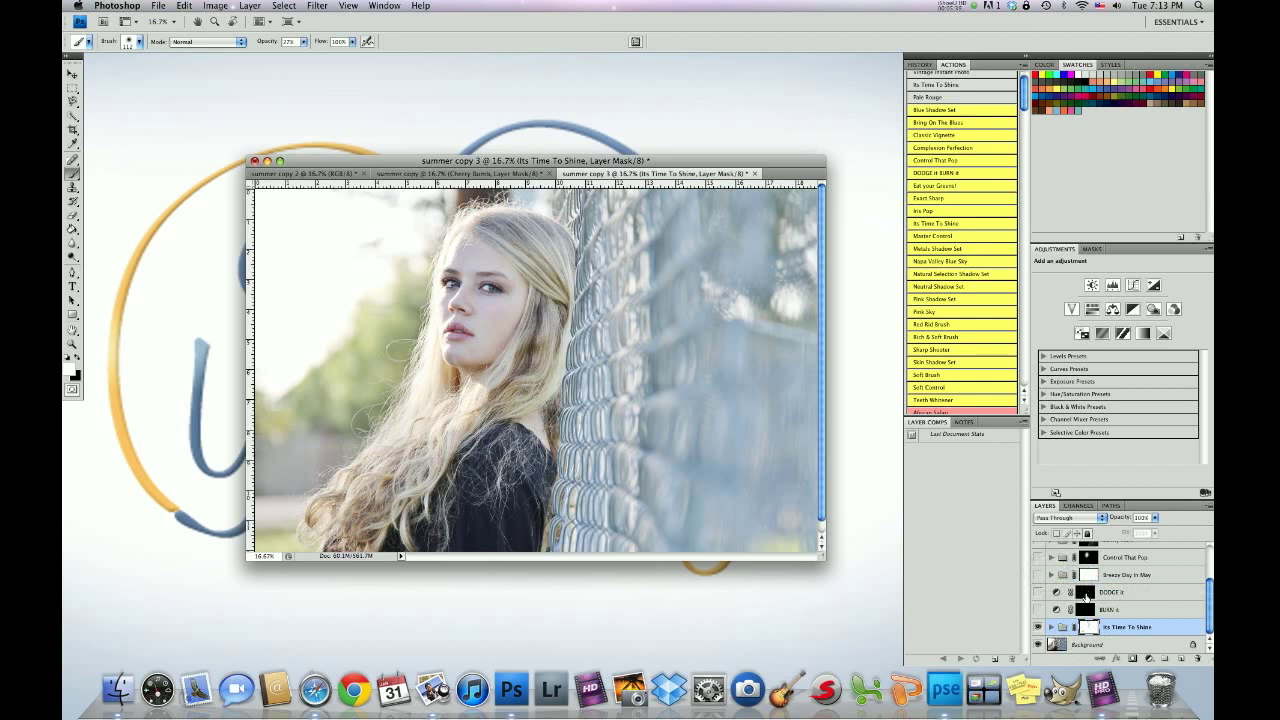
Make the DODGE it curves layer visible to lift the portrait's brightness.
left_click(1084, 594)
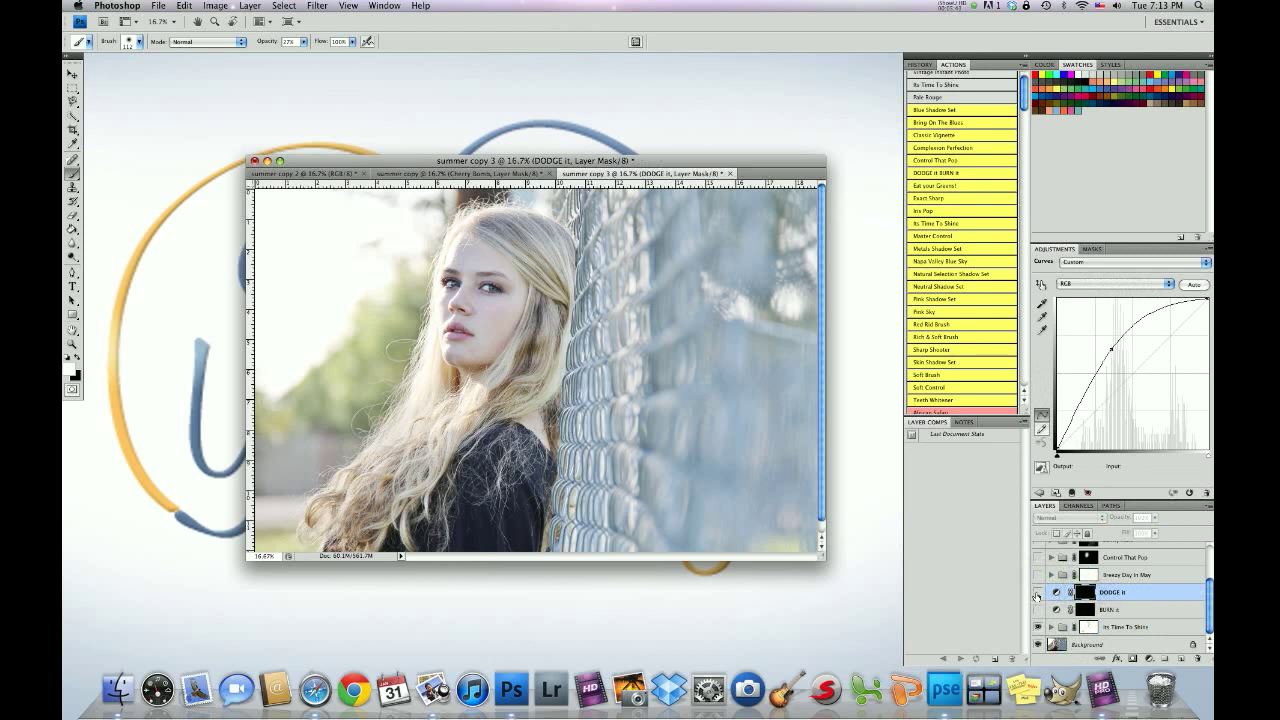
left_click(1036, 593)
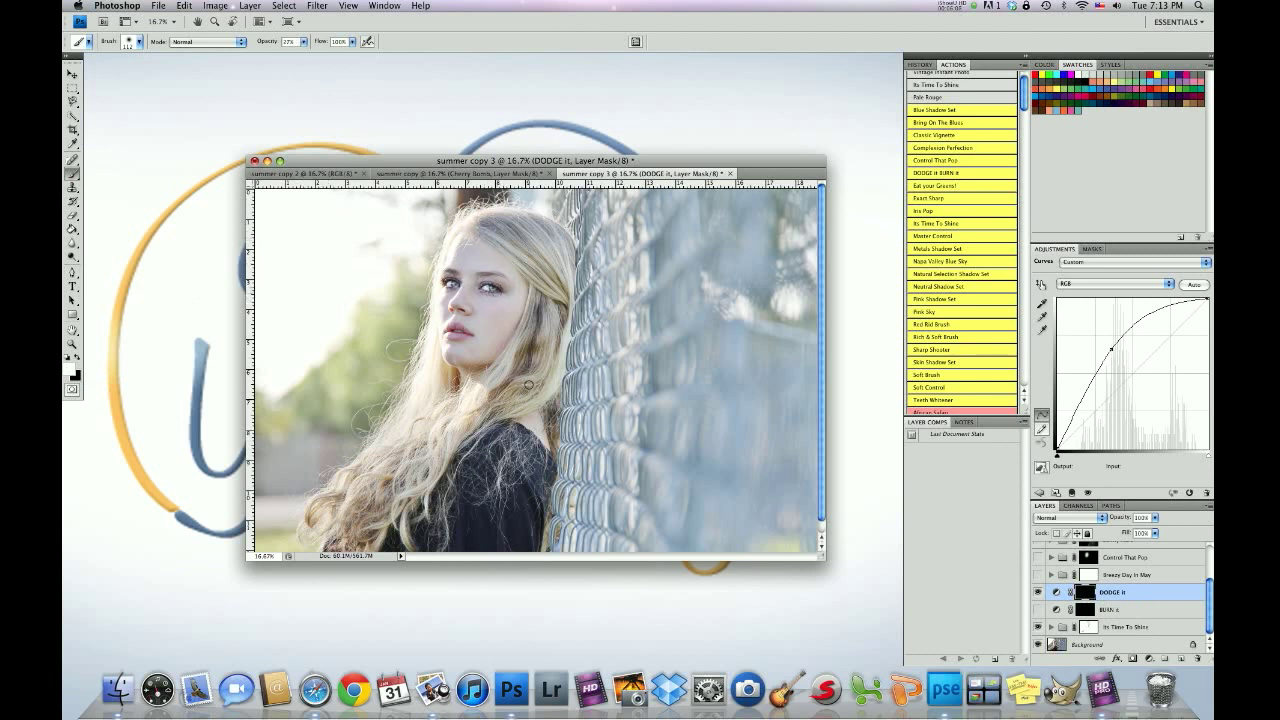
left_click(1123, 580)
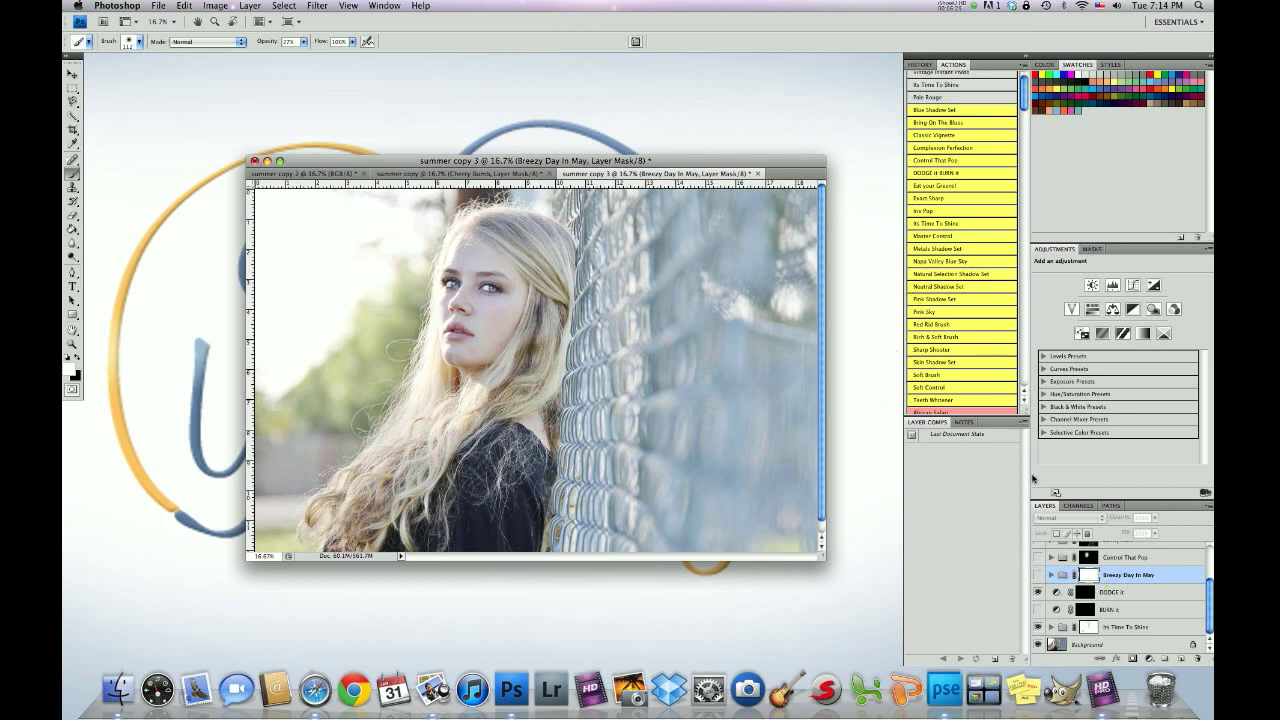
Show the warm Breezy Day In May group and lower its opacity to partial strength.
left_click(1037, 575)
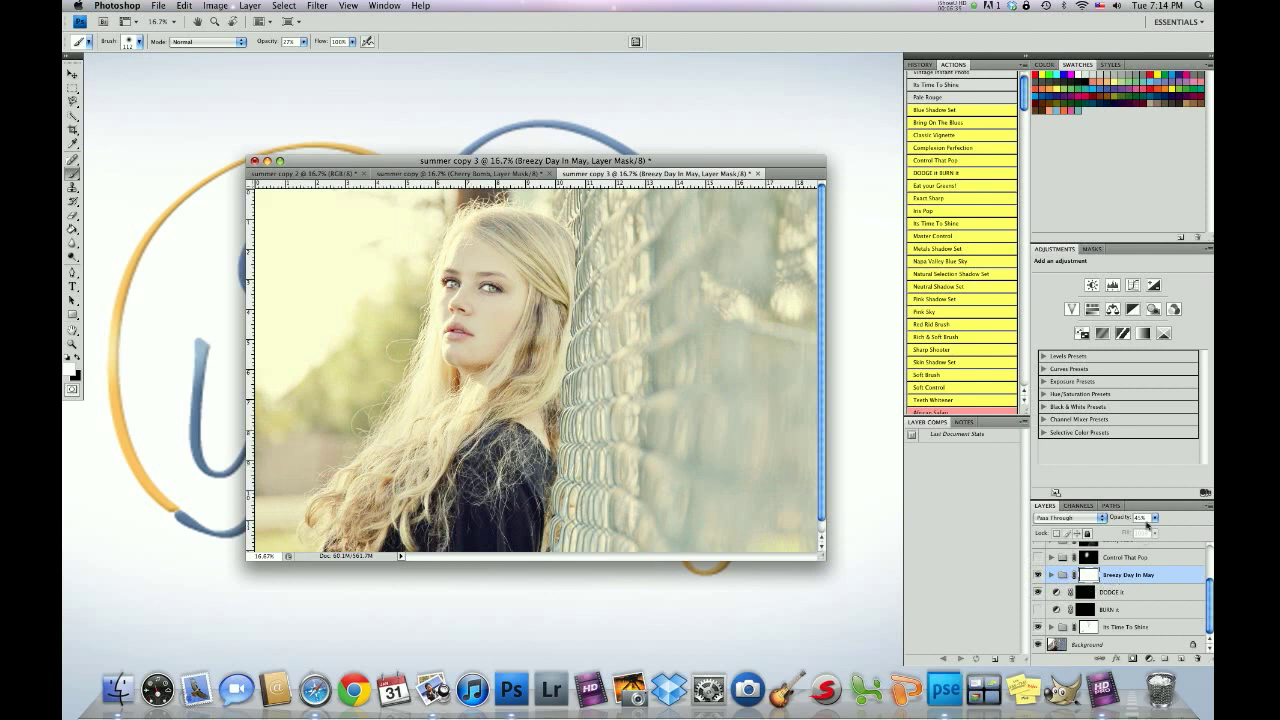
left_click_drag(1154, 517, 1155, 522)
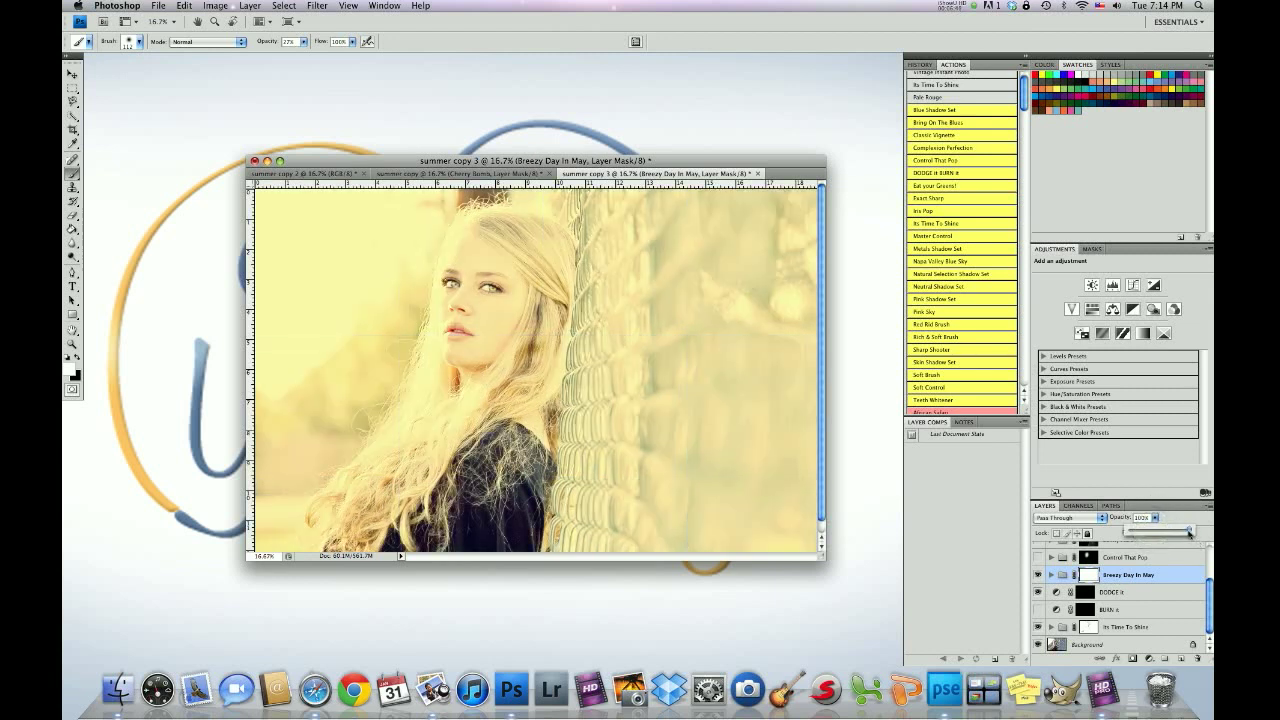
left_click_drag(1190, 531, 1155, 530)
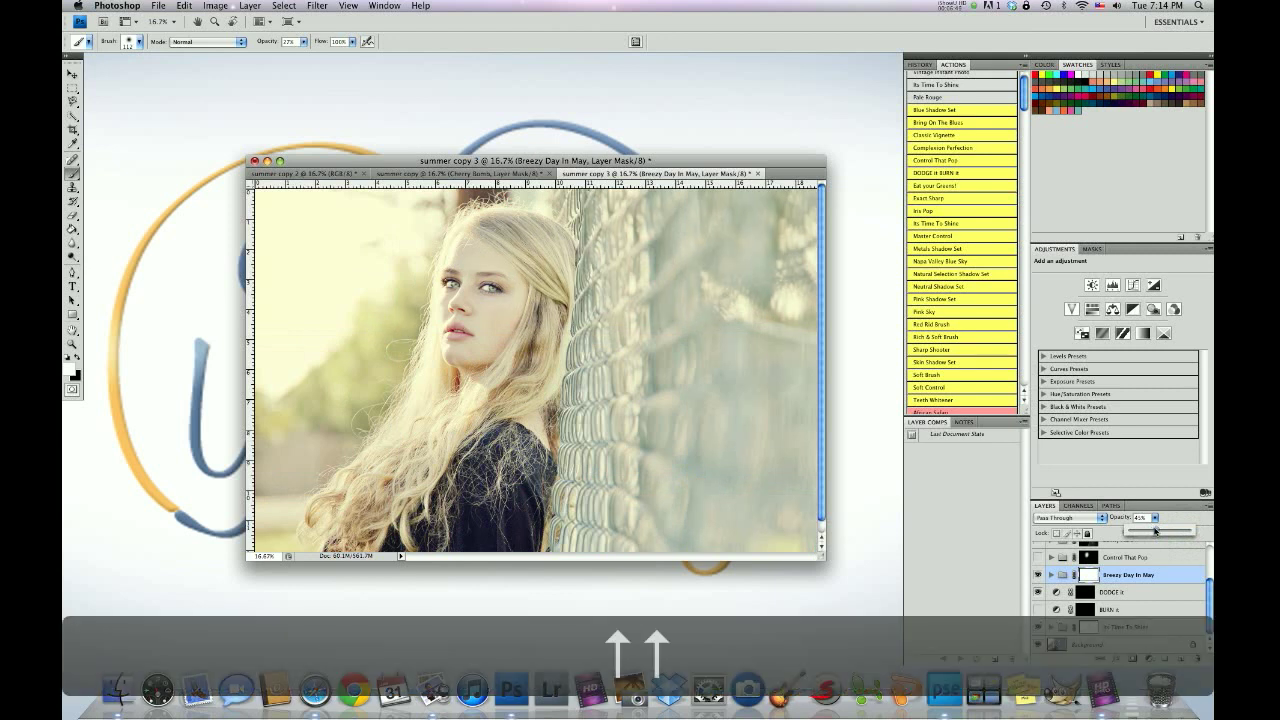
left_click(1118, 559)
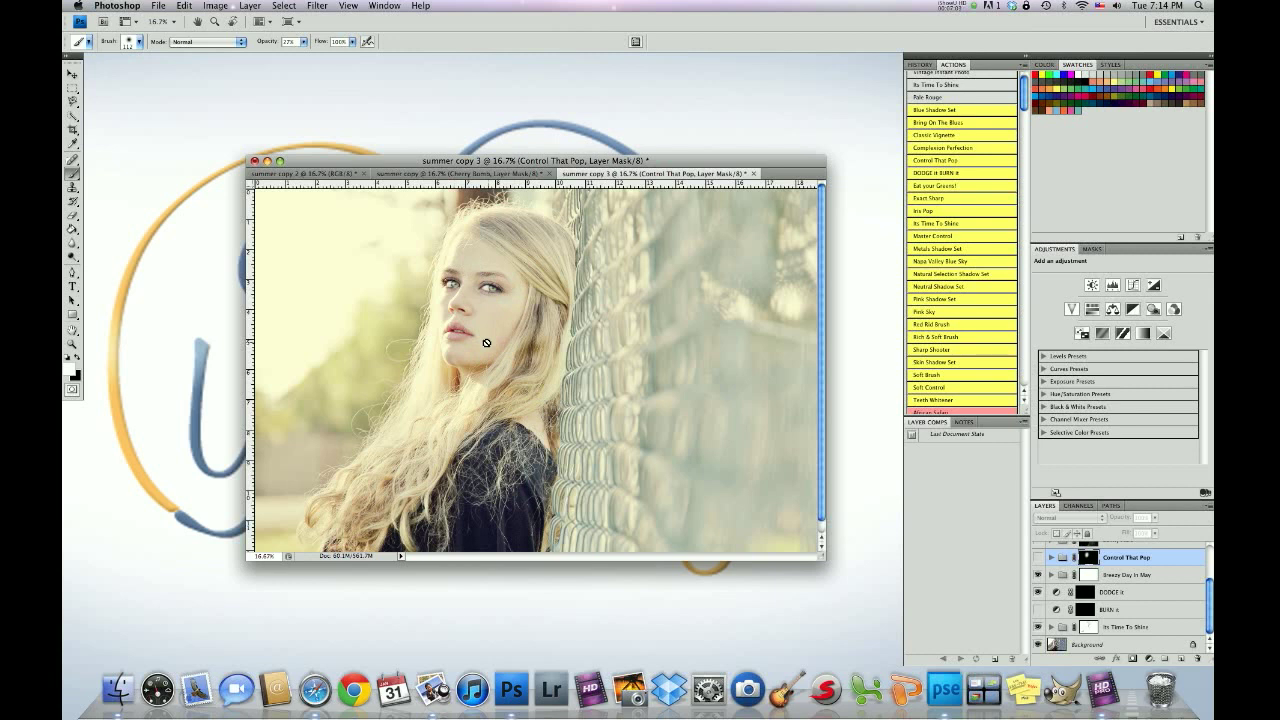
Show Control That Pop at about 76% opacity and swap foreground and background colours.
left_click(1038, 558)
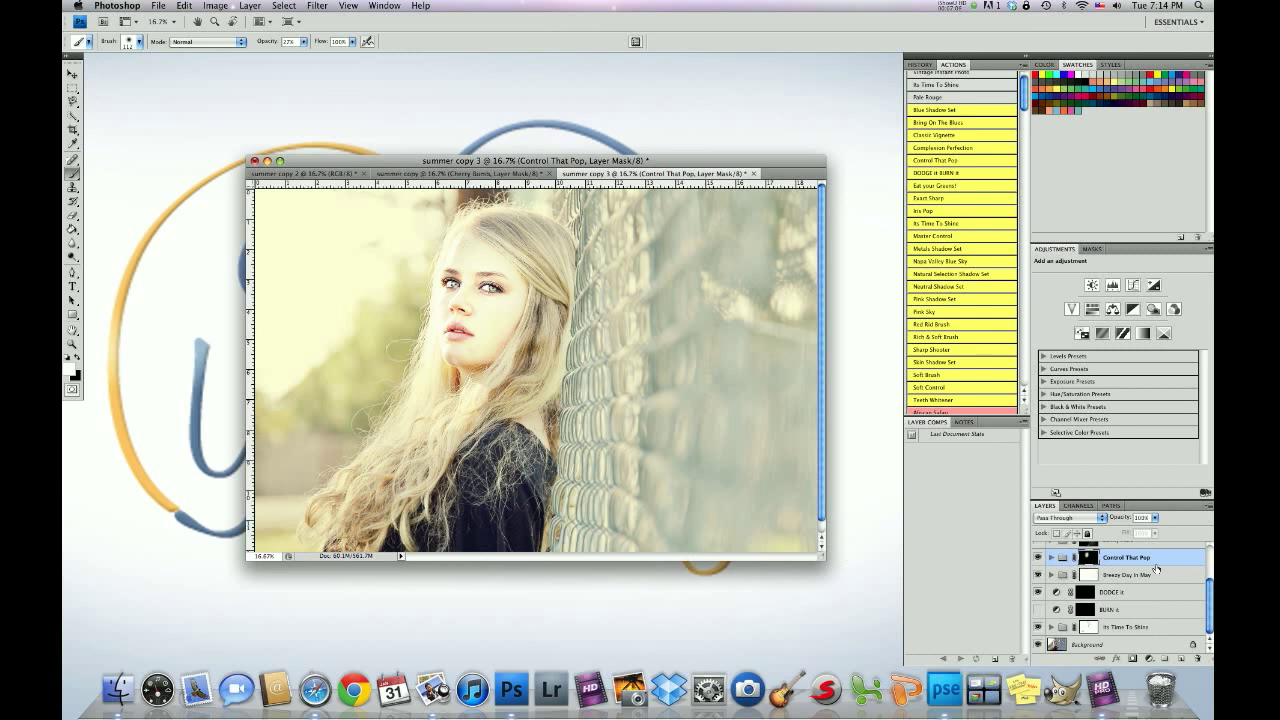
left_click(1155, 518)
left_click_drag(1156, 526, 1142, 530)
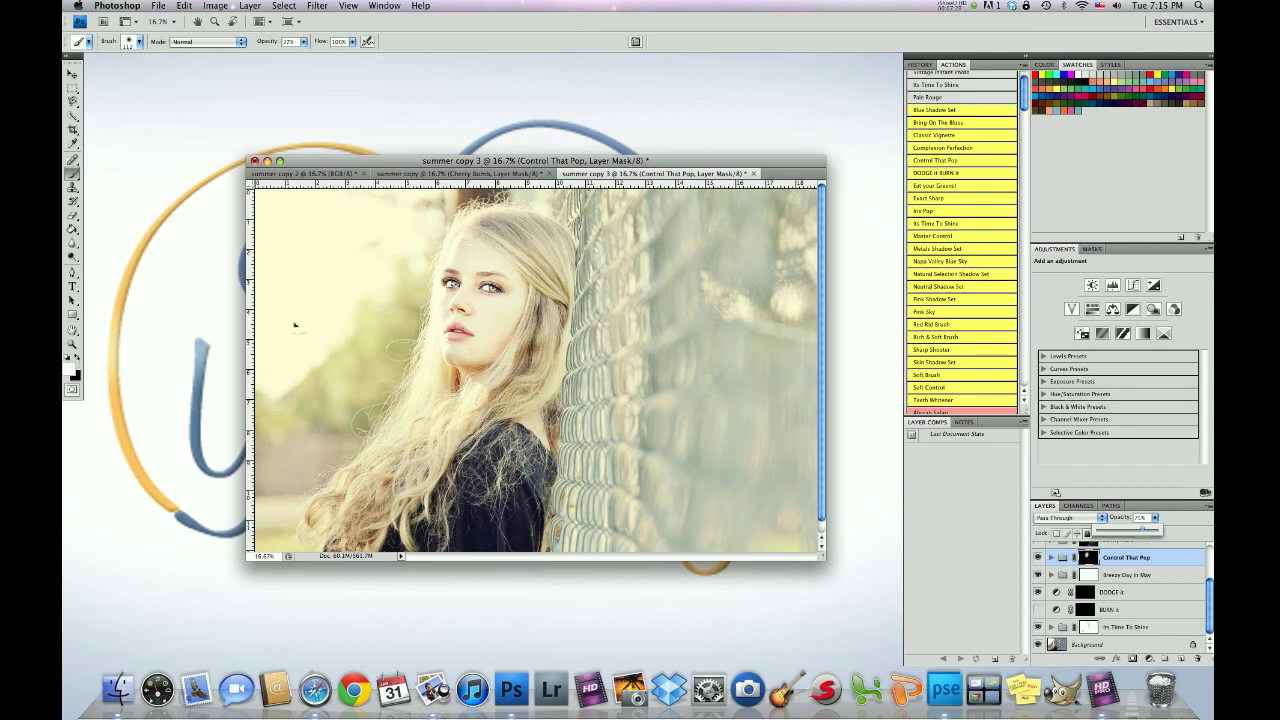
left_click(77, 361)
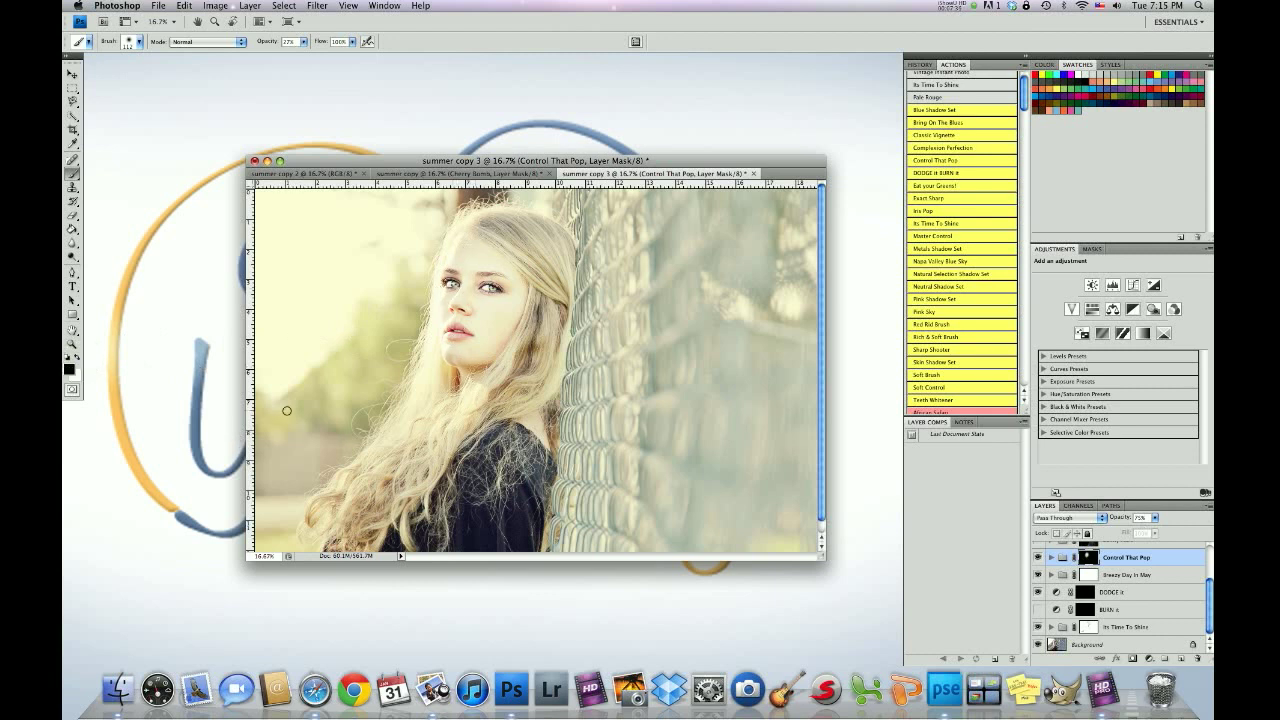
left_click(77, 356)
scroll(1150, 586, "up", 3)
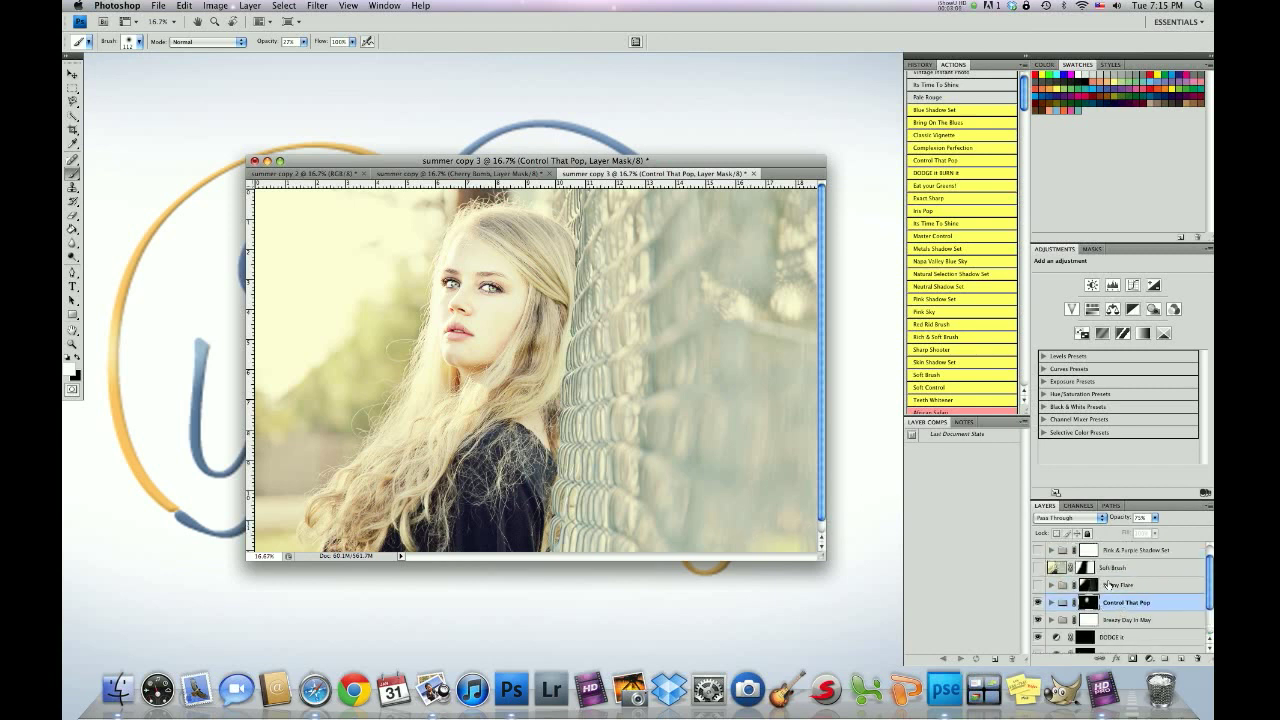
Toggle the Sunny Flare group off and on to compare, leaving it visible.
left_click(1110, 586)
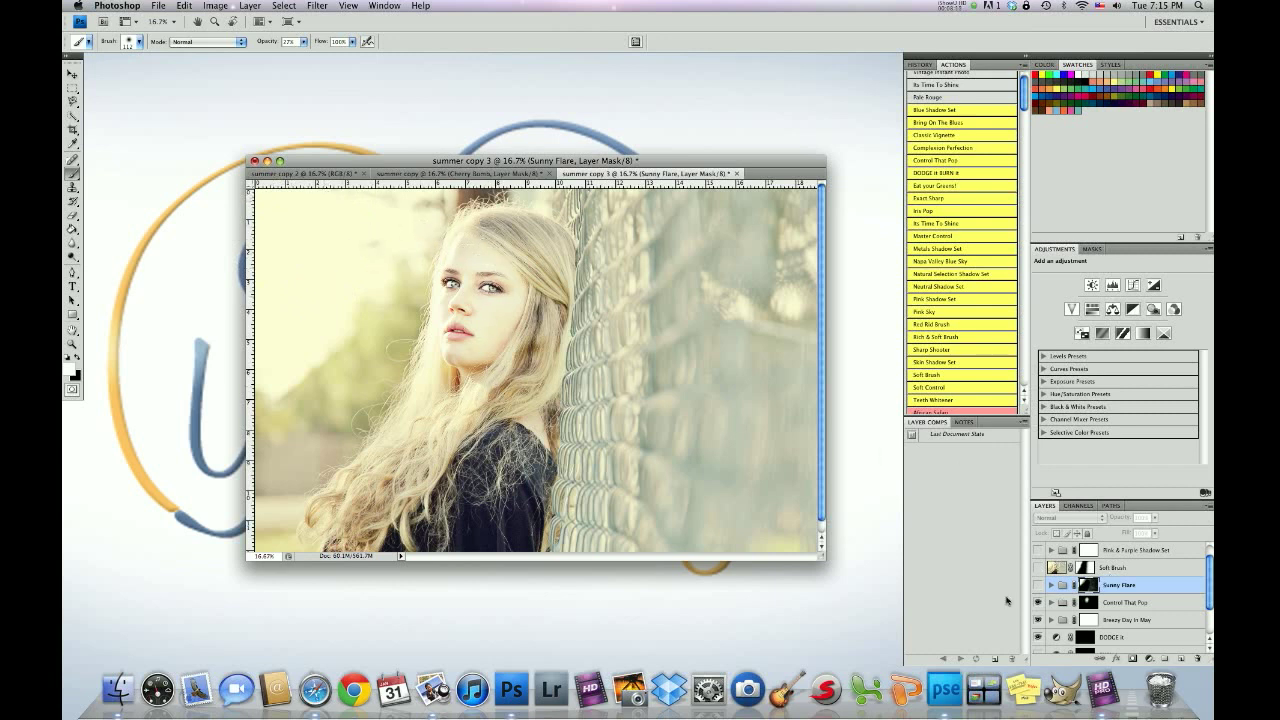
left_click(1037, 587)
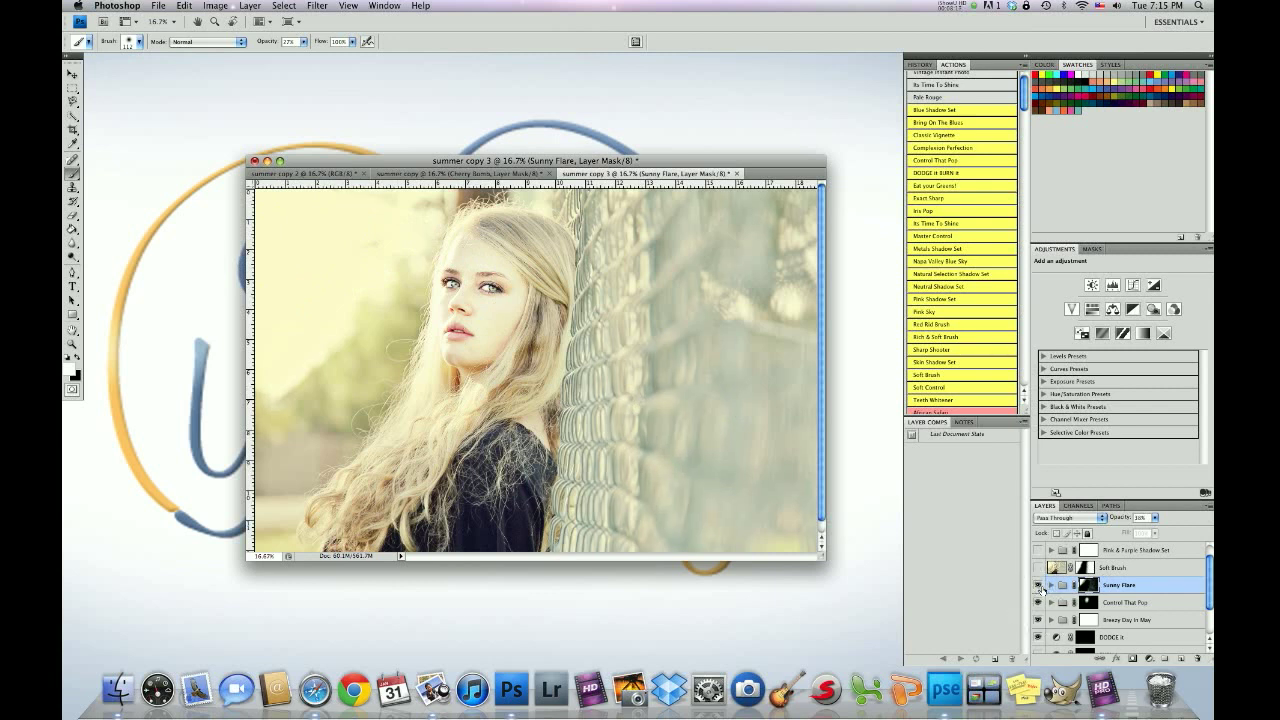
left_click(1038, 587)
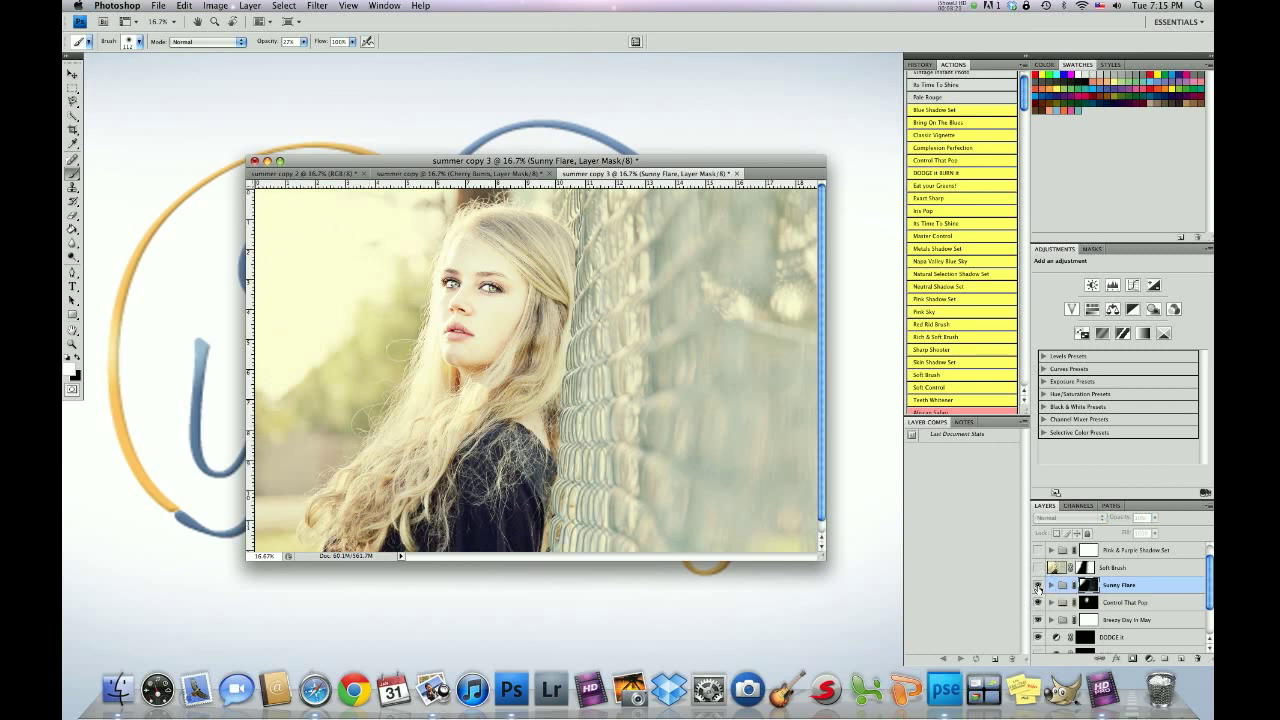
left_click(1038, 588)
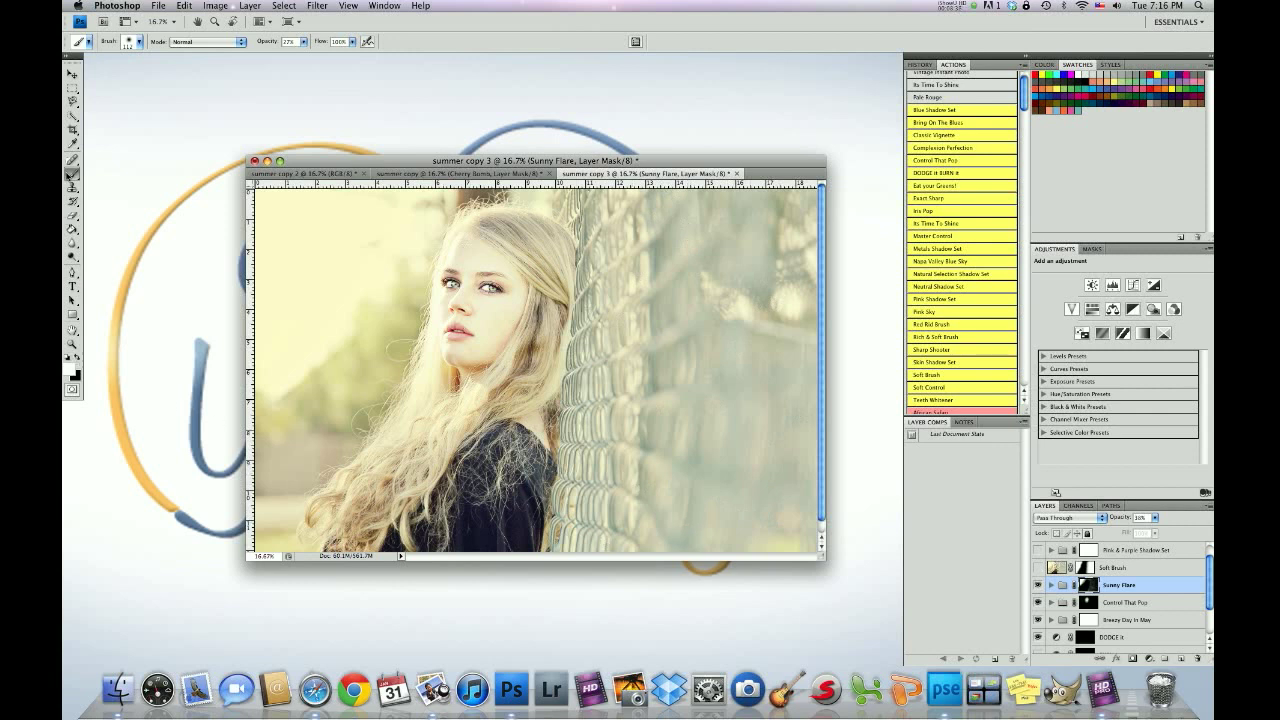
Raise brush opacity and paint flare glow over the fence, undoing the stroke on her hair.
left_click(138, 41)
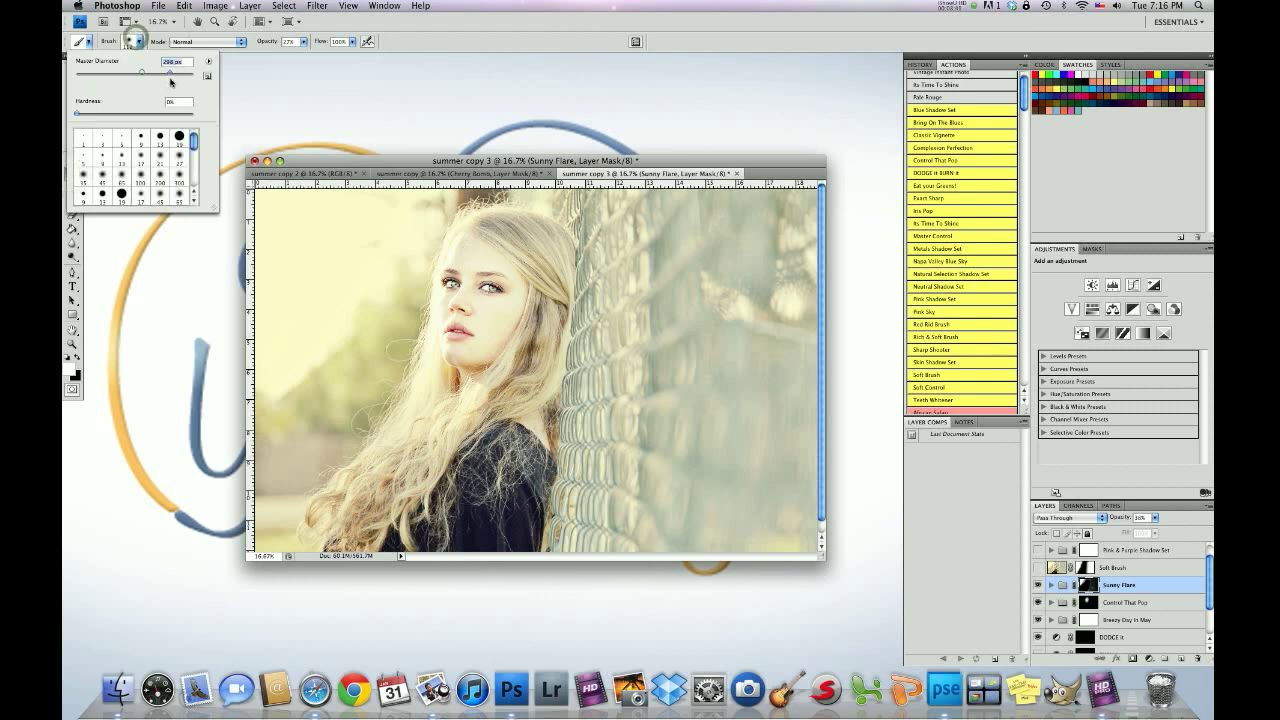
left_click_drag(304, 47, 354, 55)
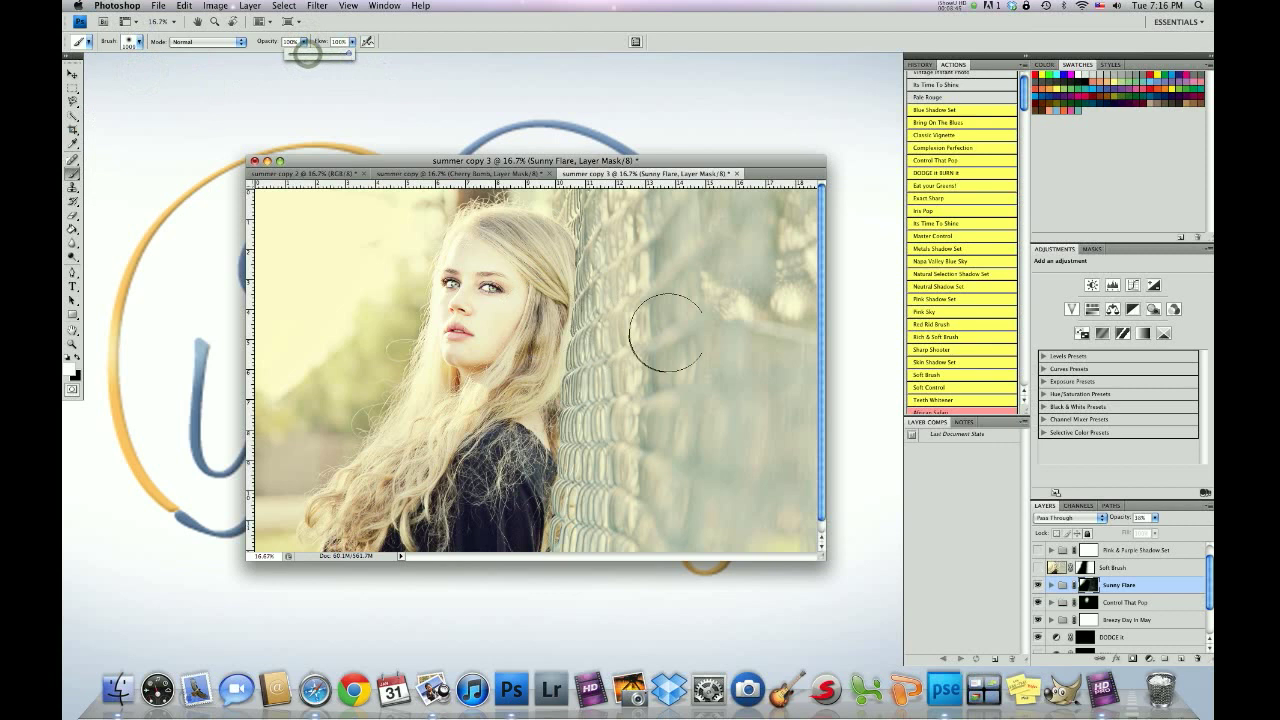
mouse_move(737, 523)
left_mouse_down()
mouse_move(756, 218)
mouse_move(707, 297)
mouse_move(701, 464)
mouse_move(660, 529)
left_mouse_up()
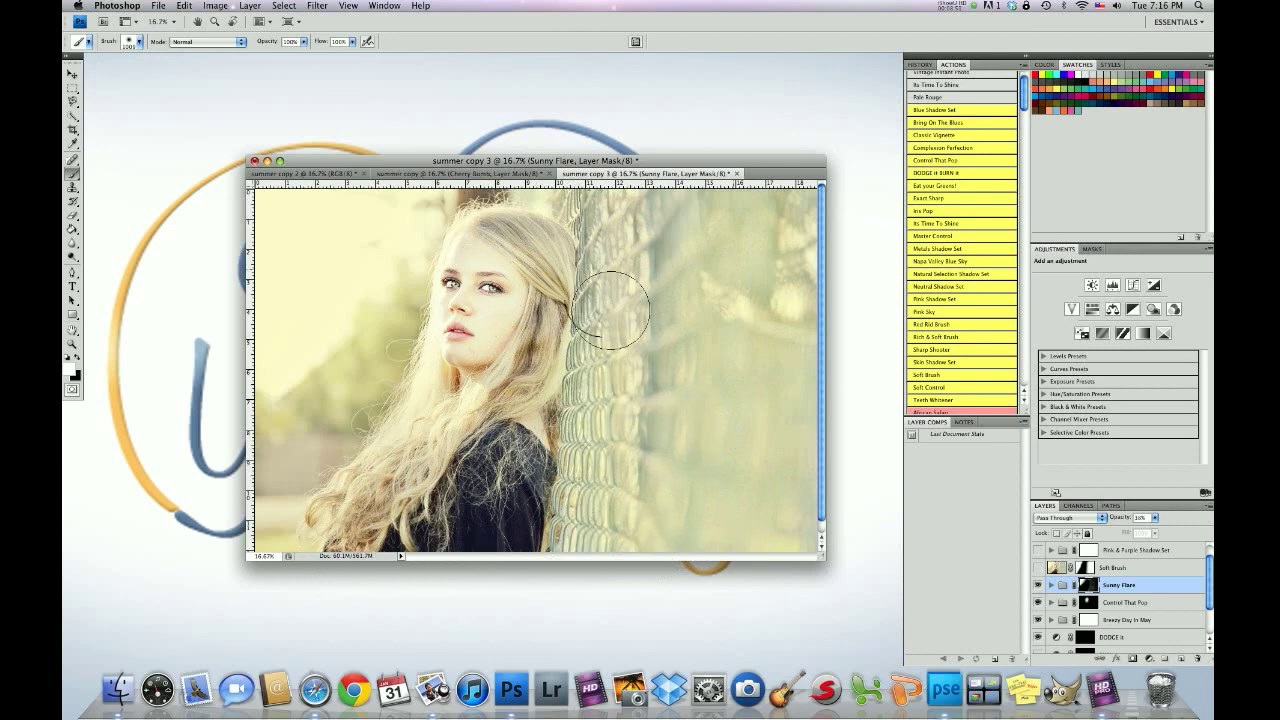
mouse_move(338, 528)
left_mouse_down()
mouse_move(307, 535)
mouse_move(279, 494)
mouse_move(300, 429)
left_mouse_up()
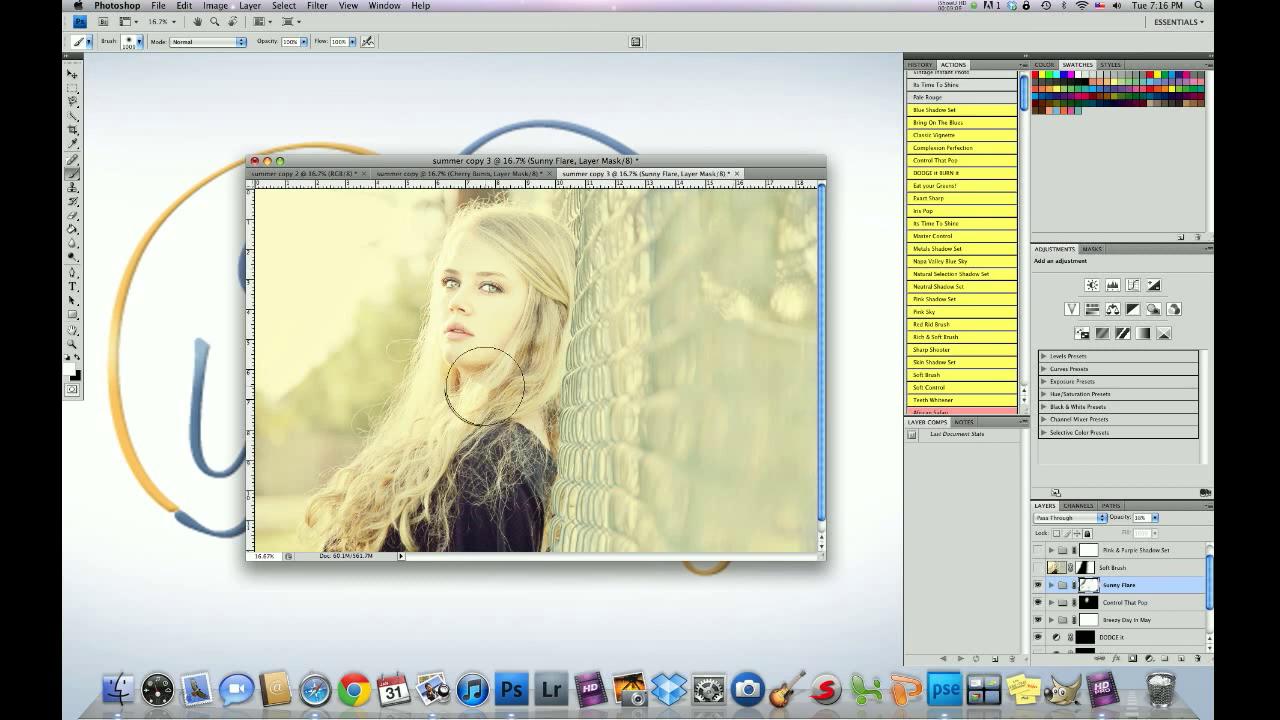
key("super+z")
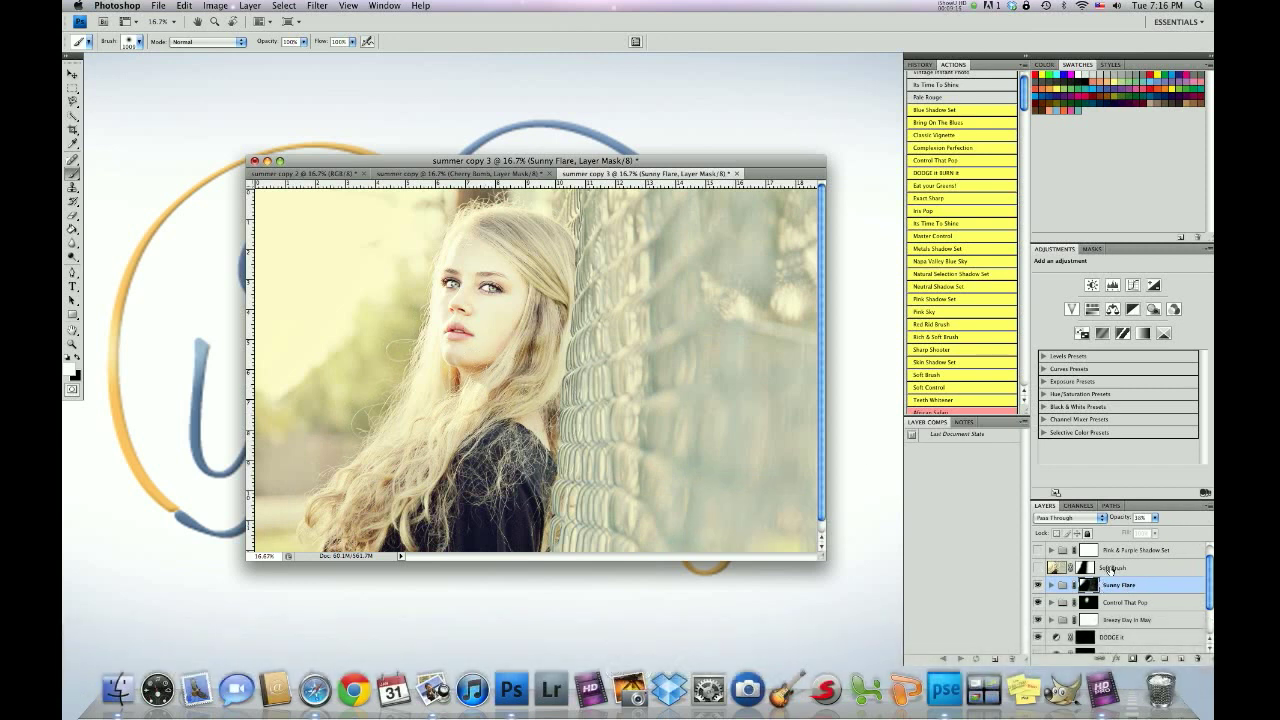
left_click(1111, 568)
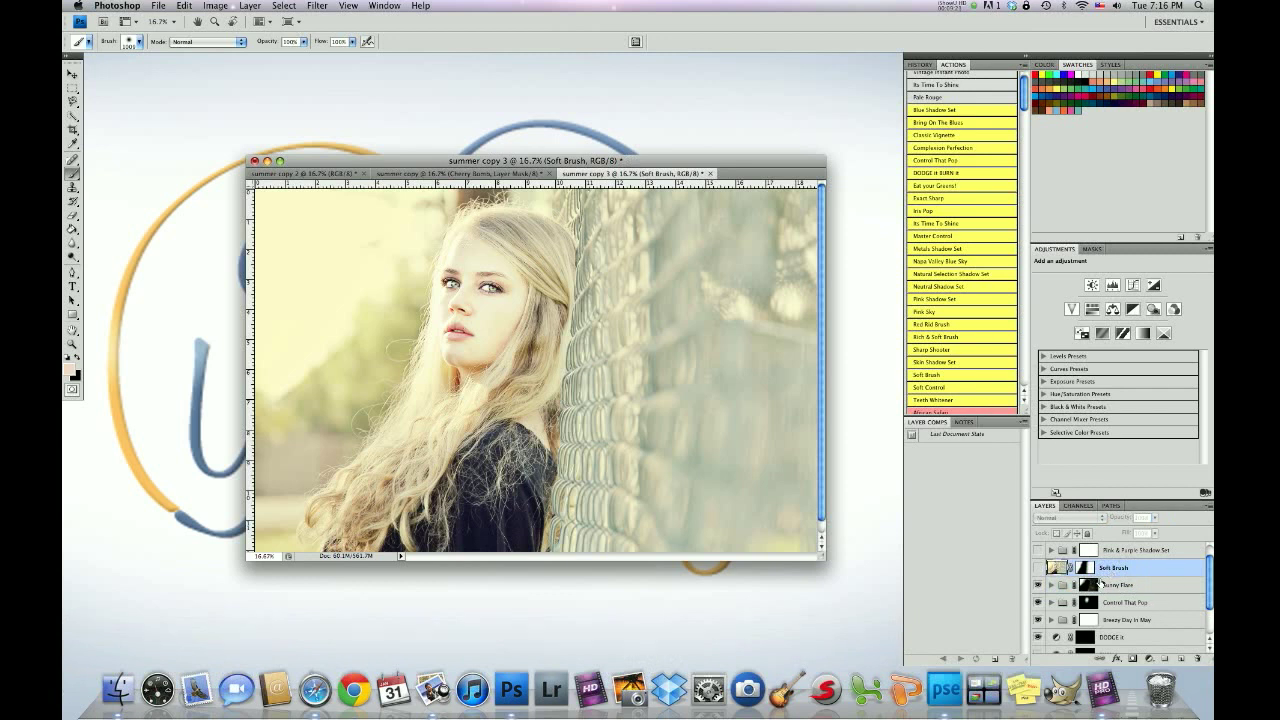
Show the Soft Brush layer for a softer, dreamier glow.
left_click(1038, 568)
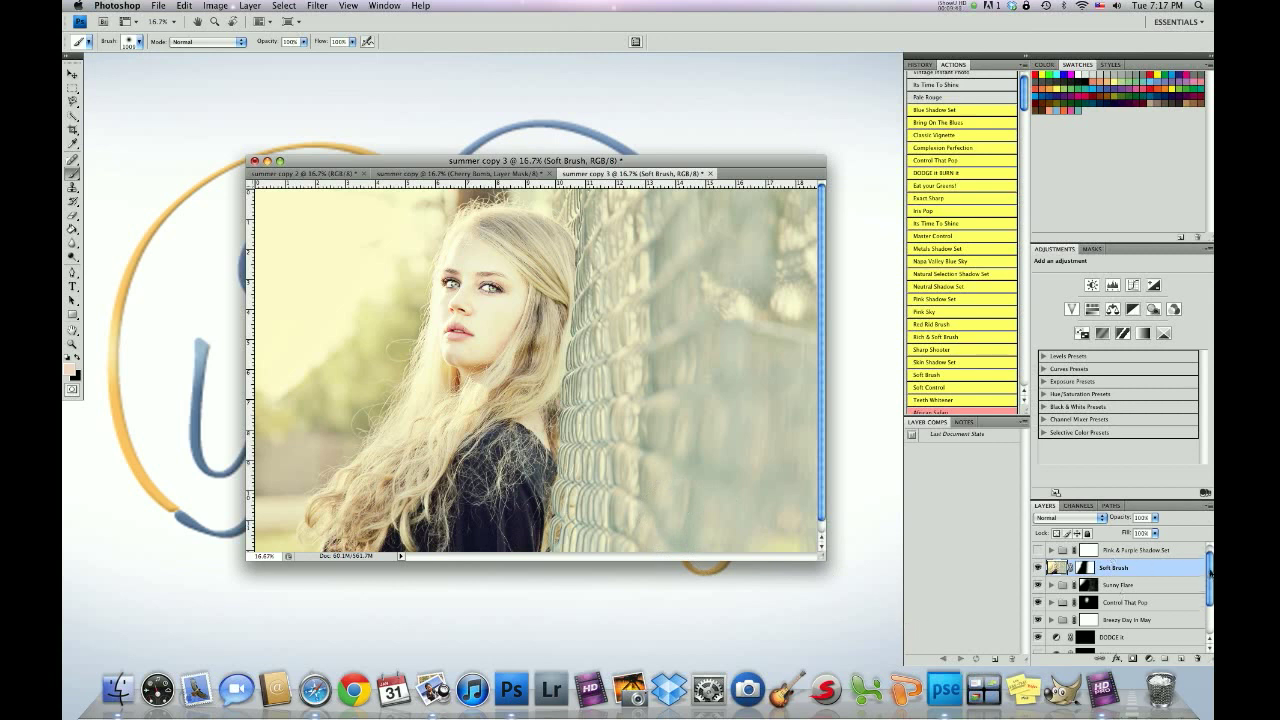
scroll(1130, 565, "up", 1)
left_click(1138, 568)
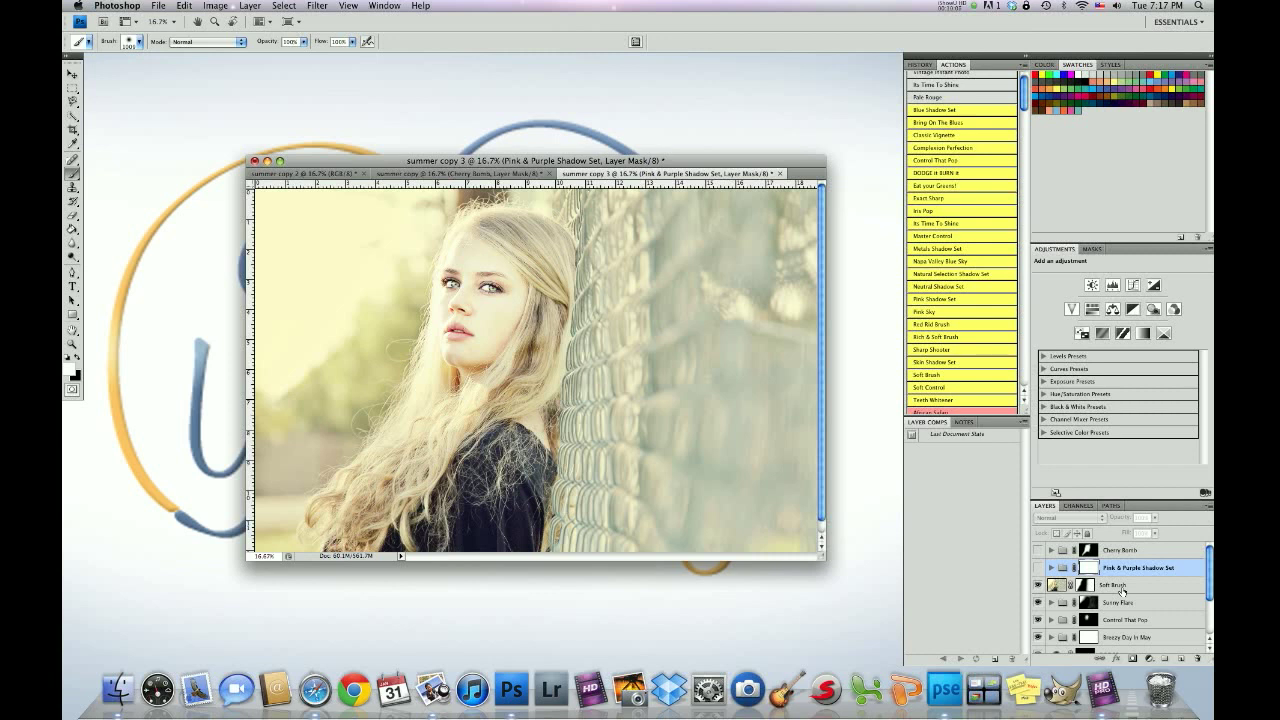
Show the Pink & Purple Shadow Set group and expand it to list its colour layers.
left_click(1038, 567)
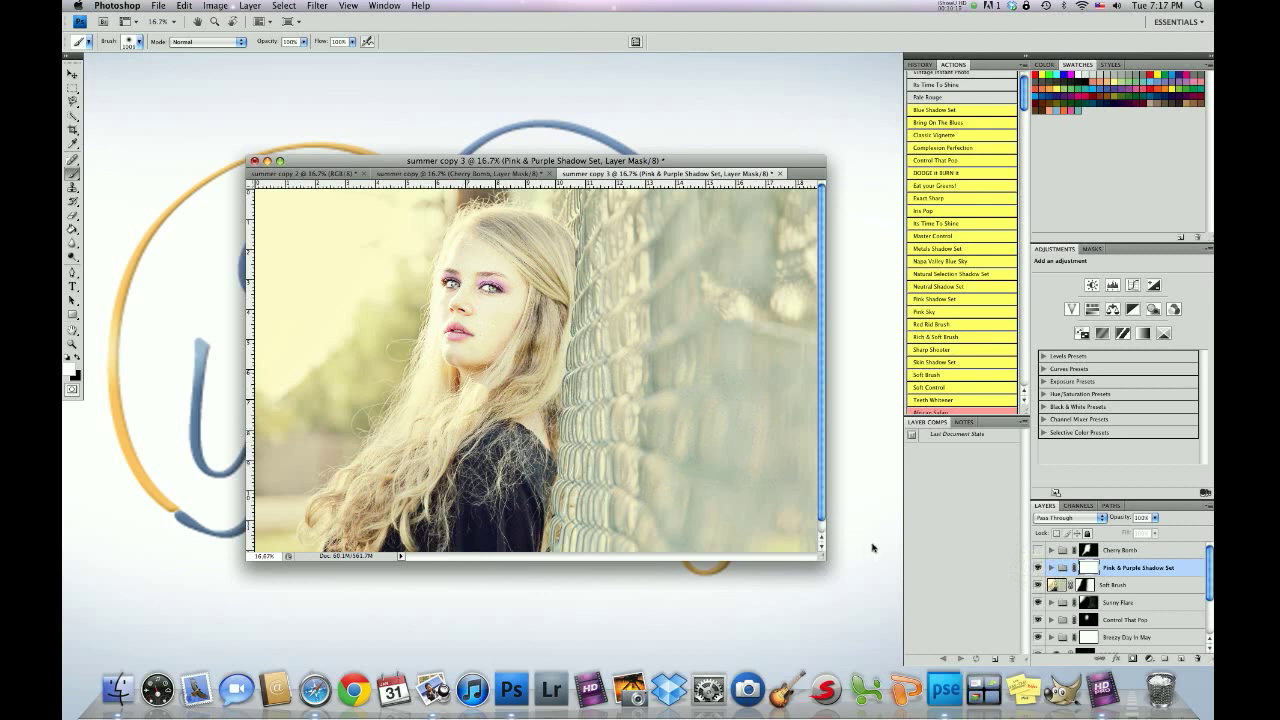
left_click(1049, 567)
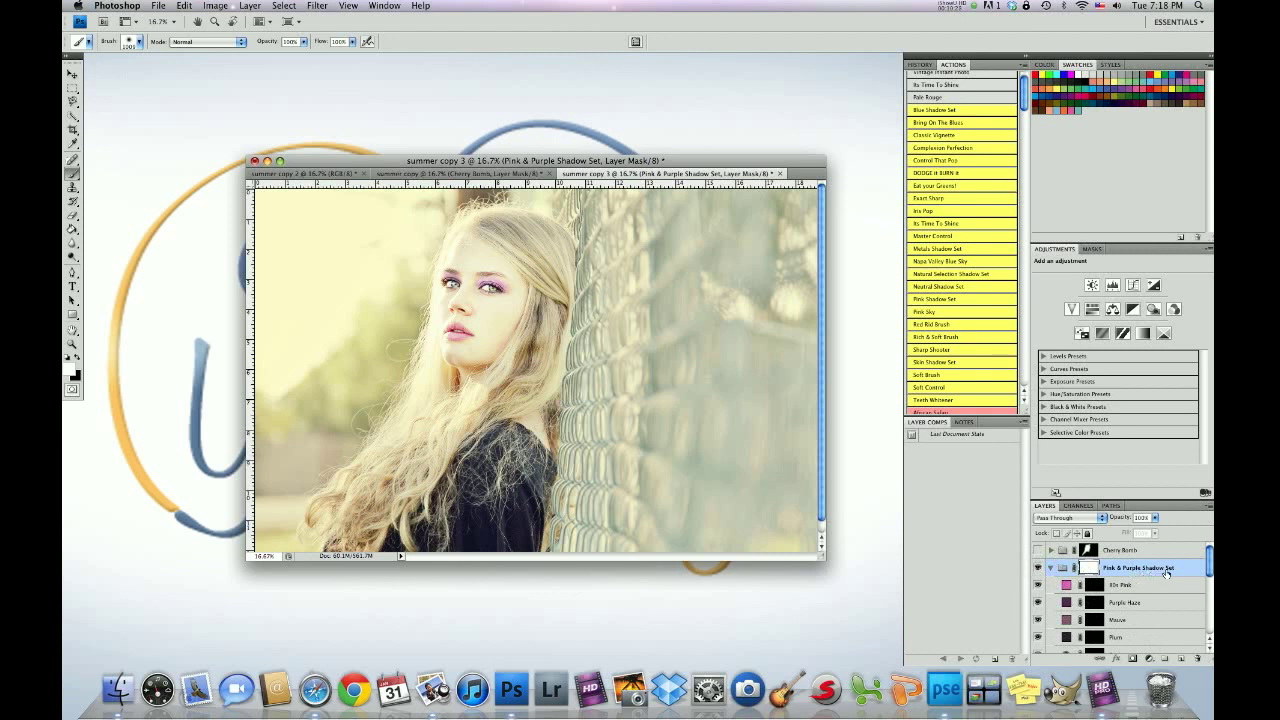
Toggle the 80s Pink and Purple Haze layers off and on to compare their colours.
scroll(1100, 588, "down", 3)
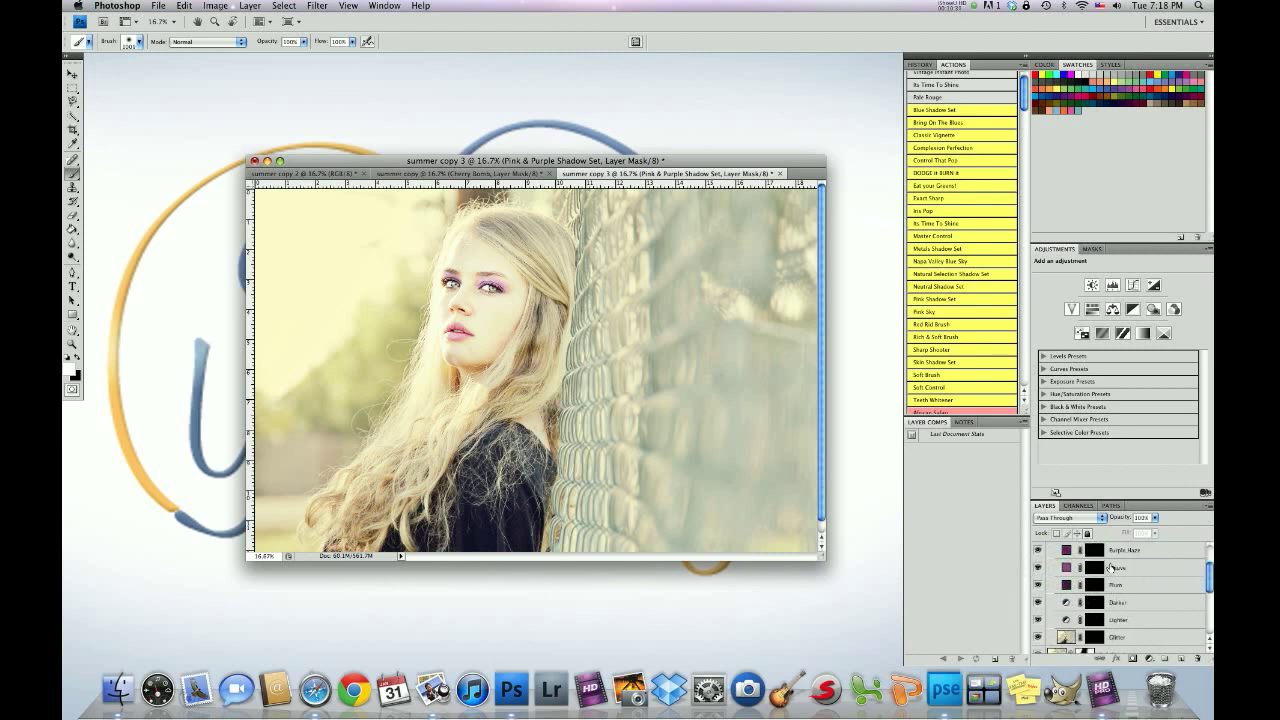
scroll(1112, 567, "up", 2)
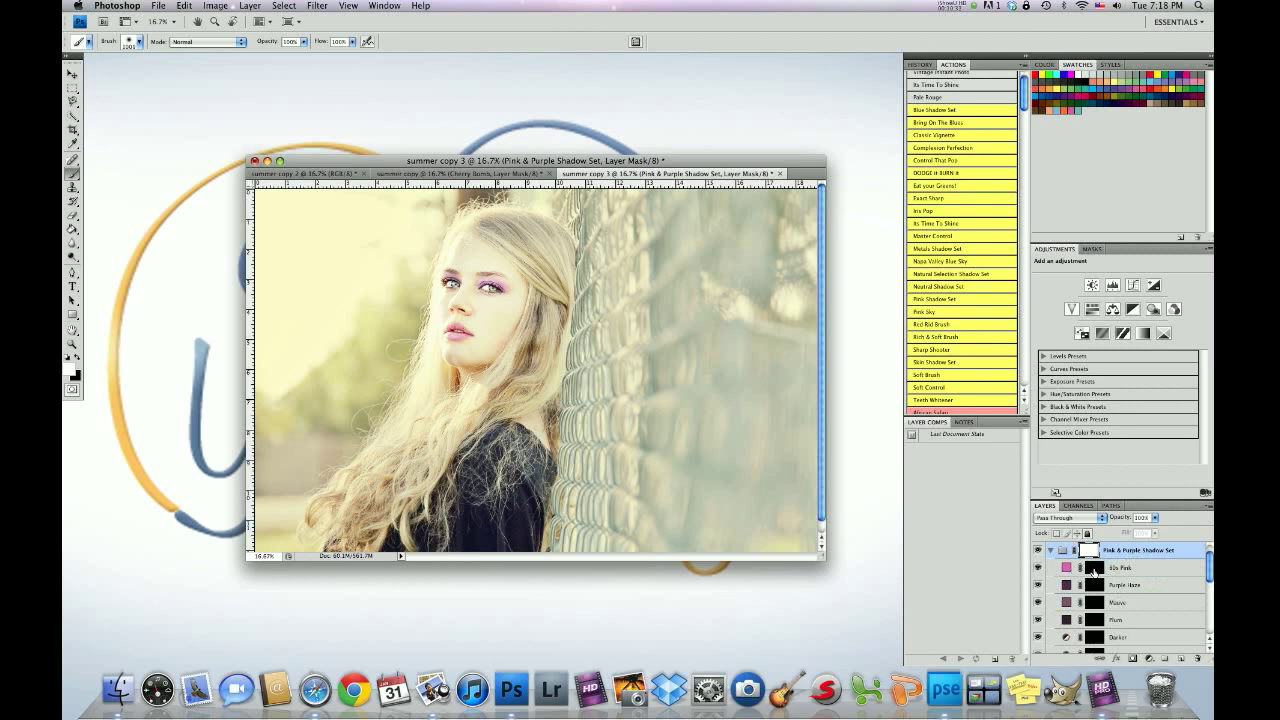
left_click(1097, 569)
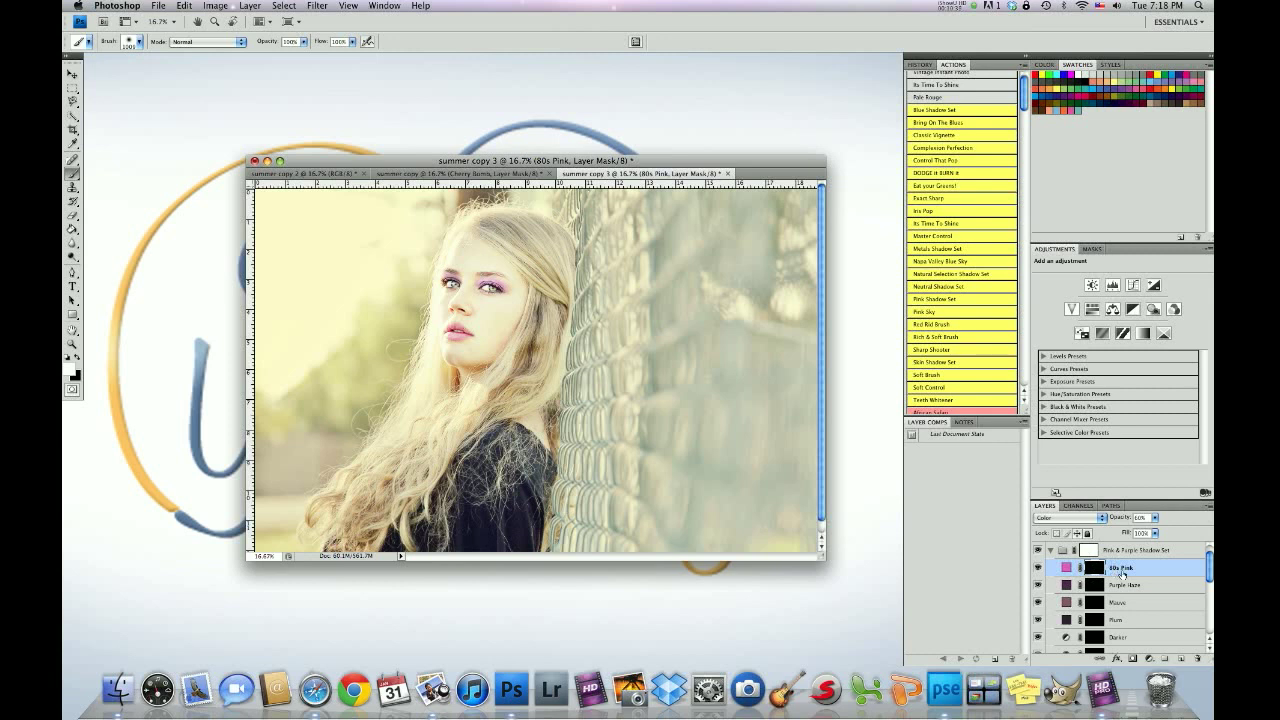
left_click(1038, 568)
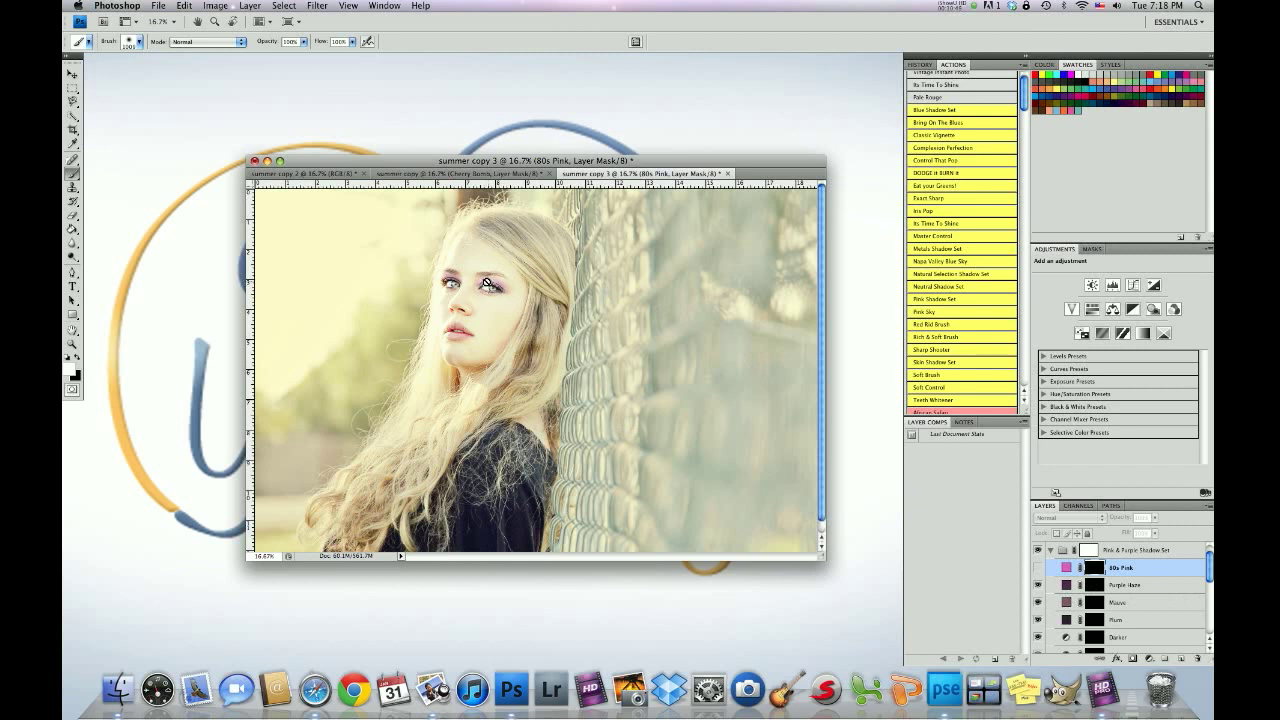
scroll(1110, 602, "down", 1)
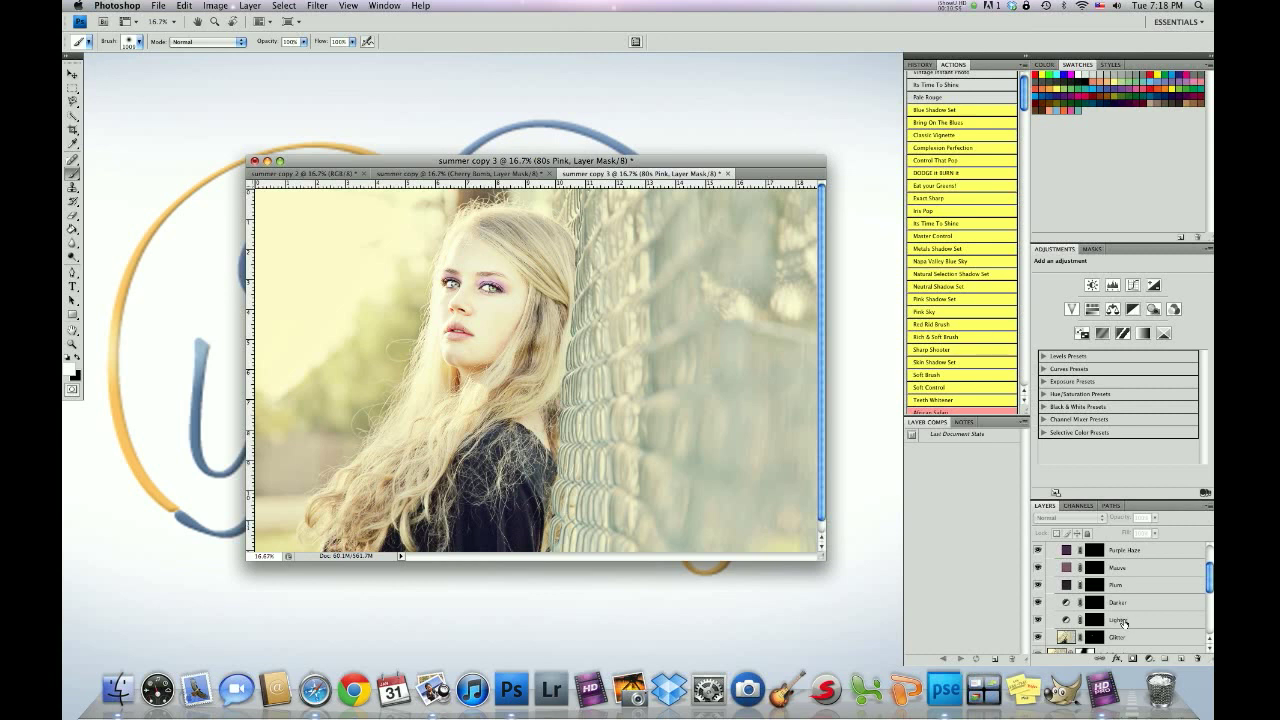
left_click(1037, 550)
left_click(1037, 550)
scroll(1100, 567, "up", 2)
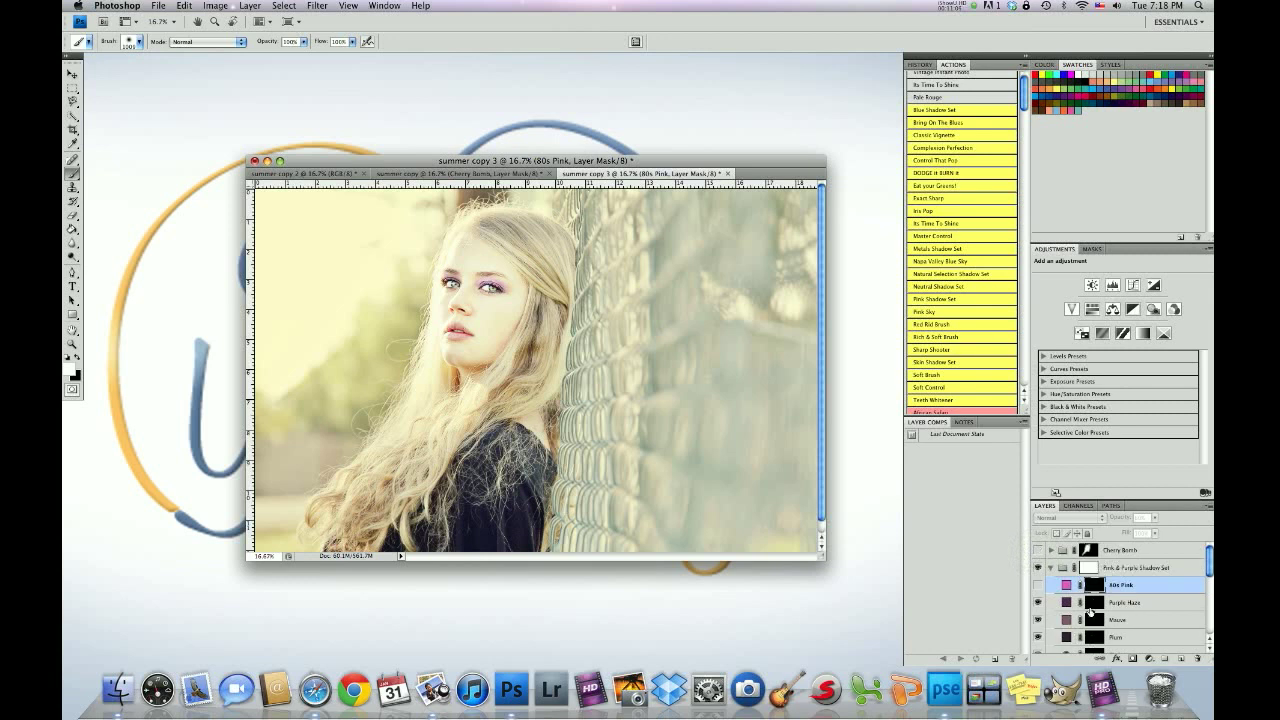
left_click(1037, 586)
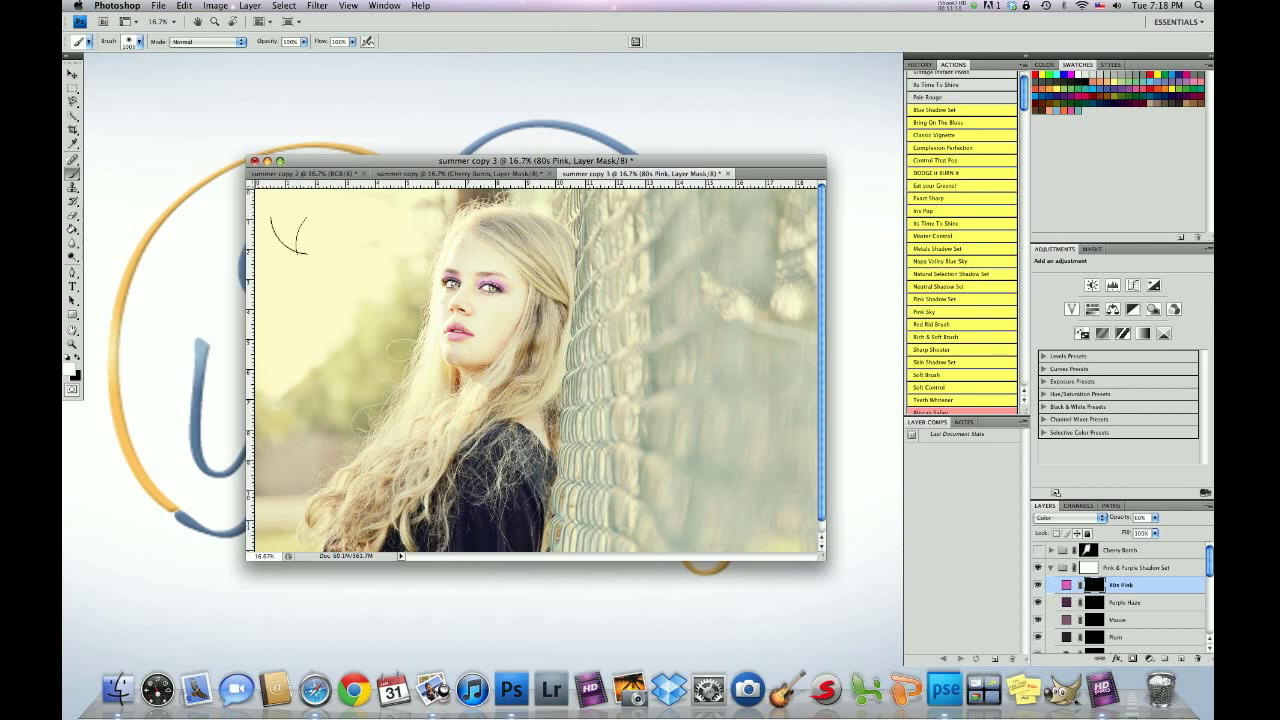
Paint the 80s Pink tint onto the lips in its mask.
left_click(76, 358)
left_click(456, 341)
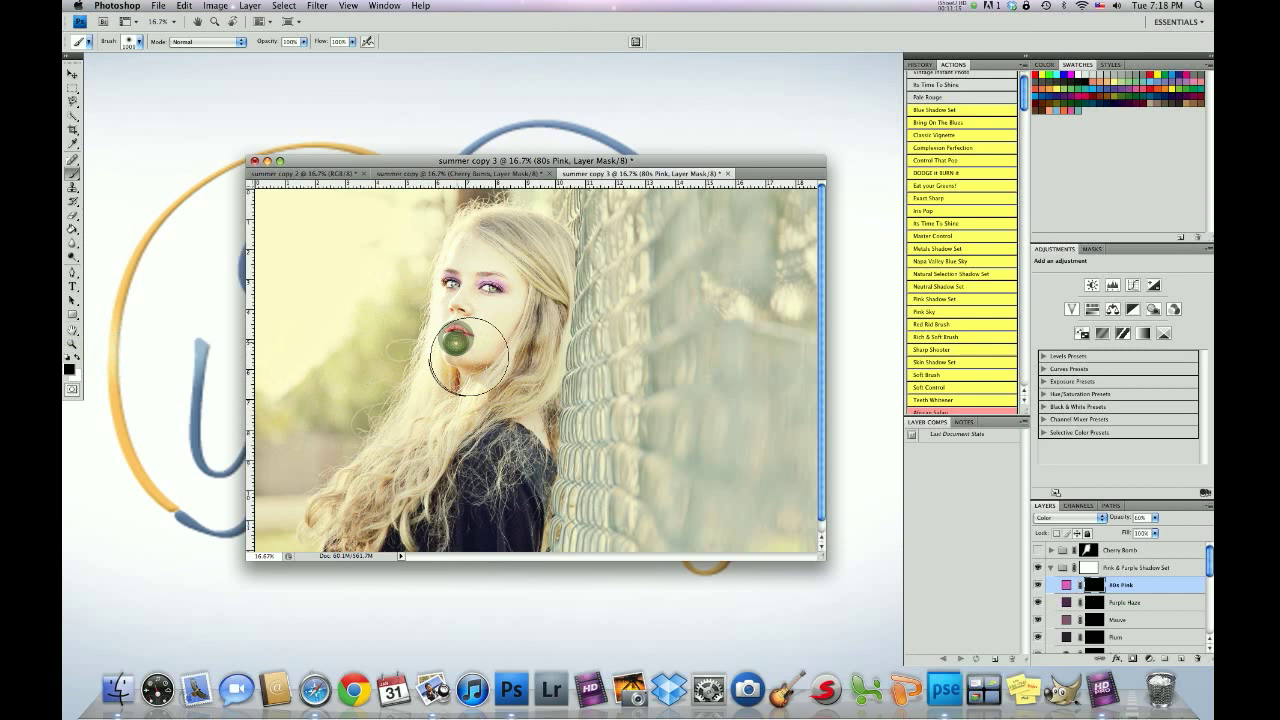
left_click_drag(469, 357, 450, 346)
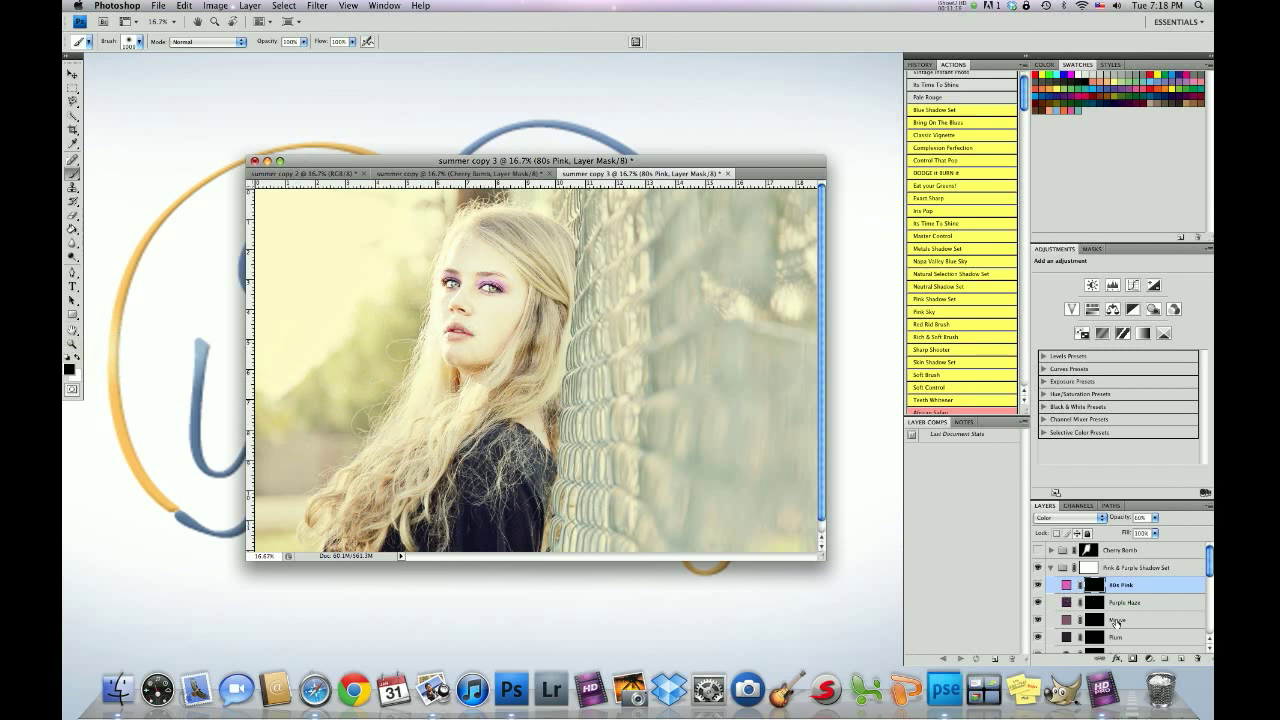
scroll(1117, 621, "down", 2)
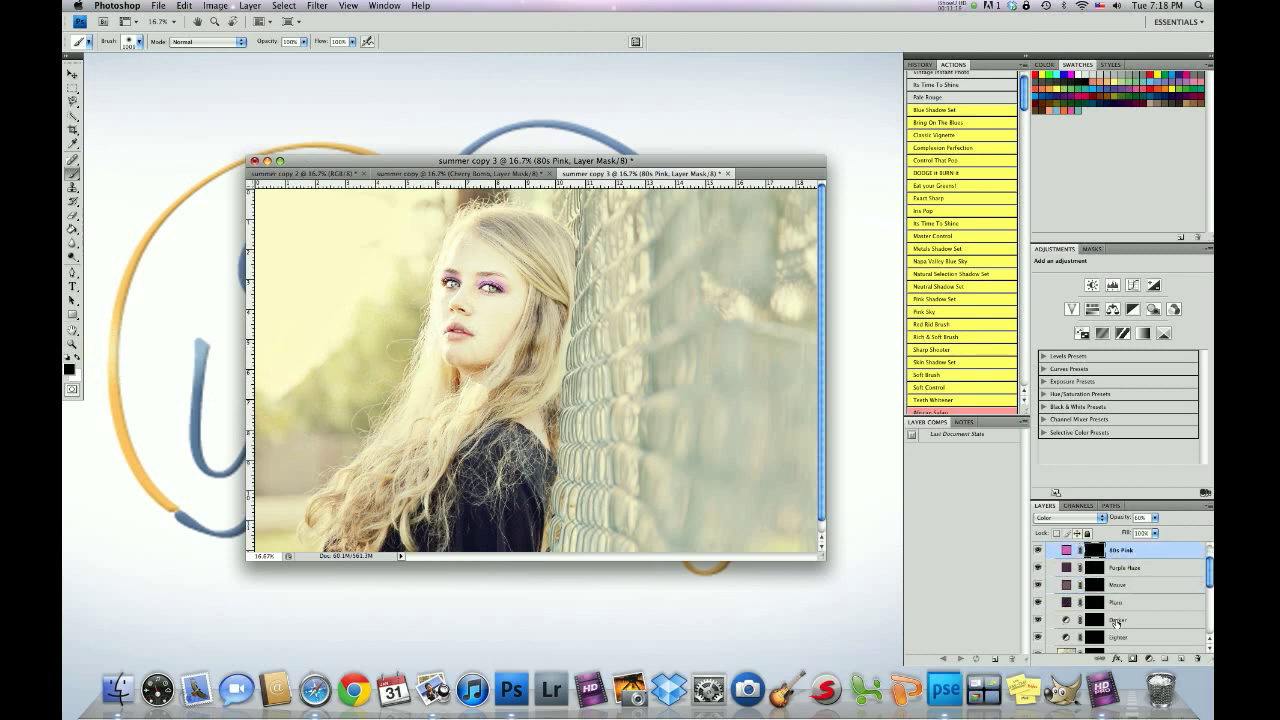
Dab Purple Haze tint over the eyes with a 473 px brush, then zoom in.
left_click(1073, 571)
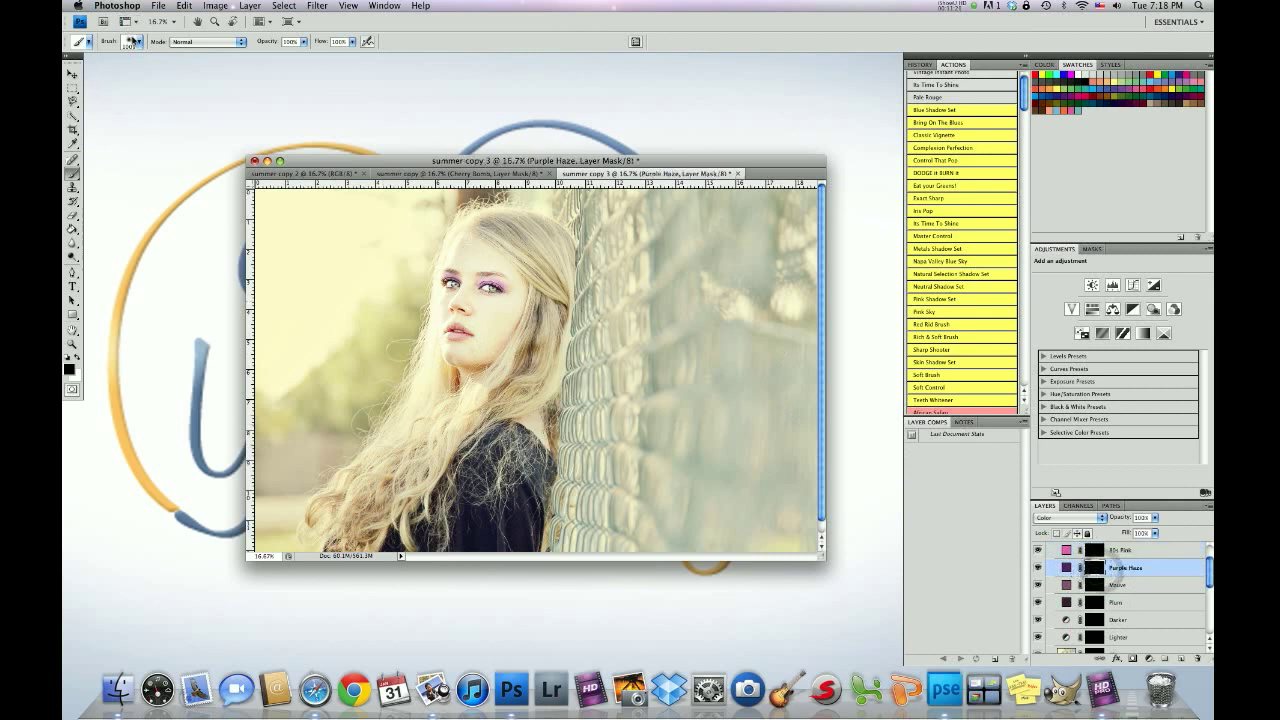
left_click(136, 41)
left_click_drag(170, 72, 180, 70)
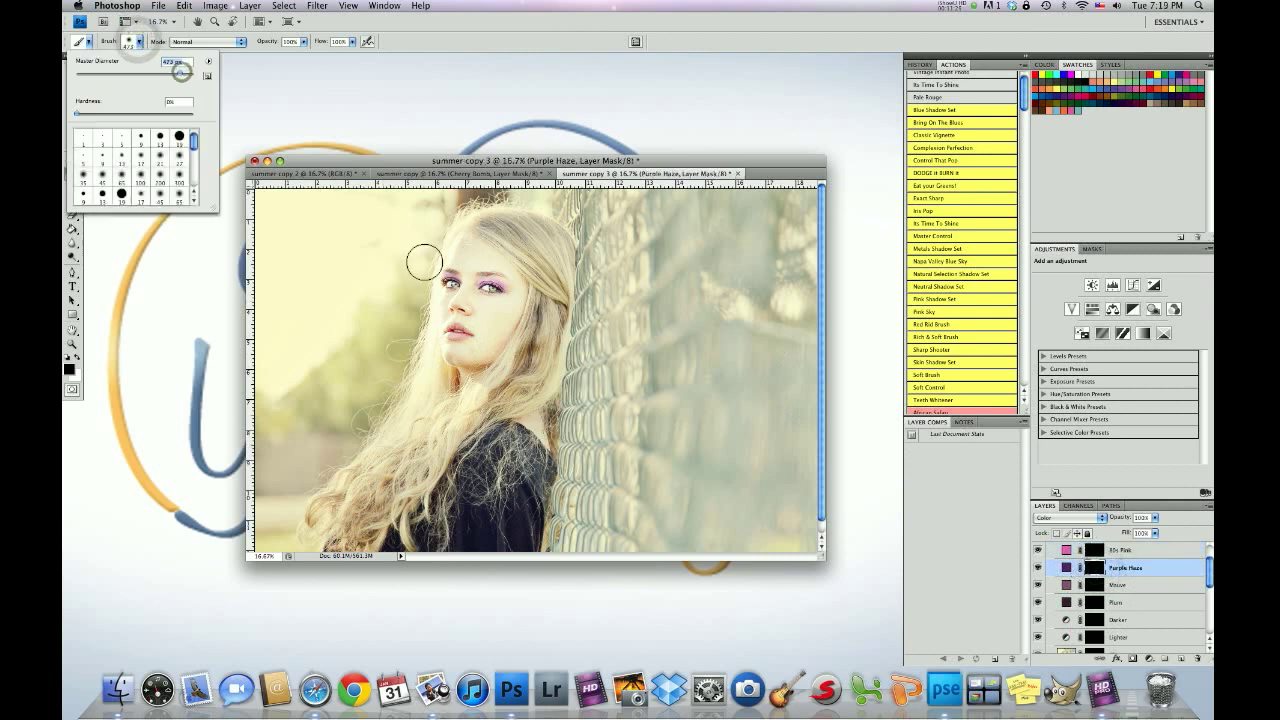
left_click(478, 284)
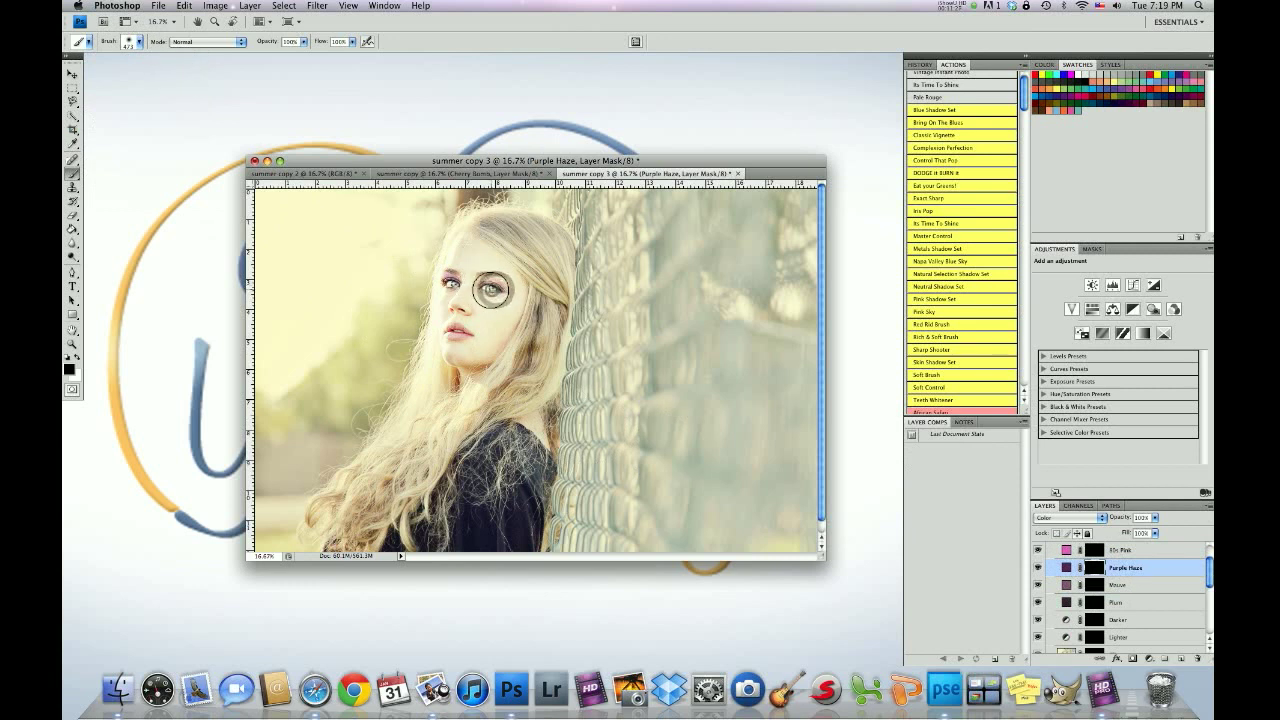
left_click(452, 284)
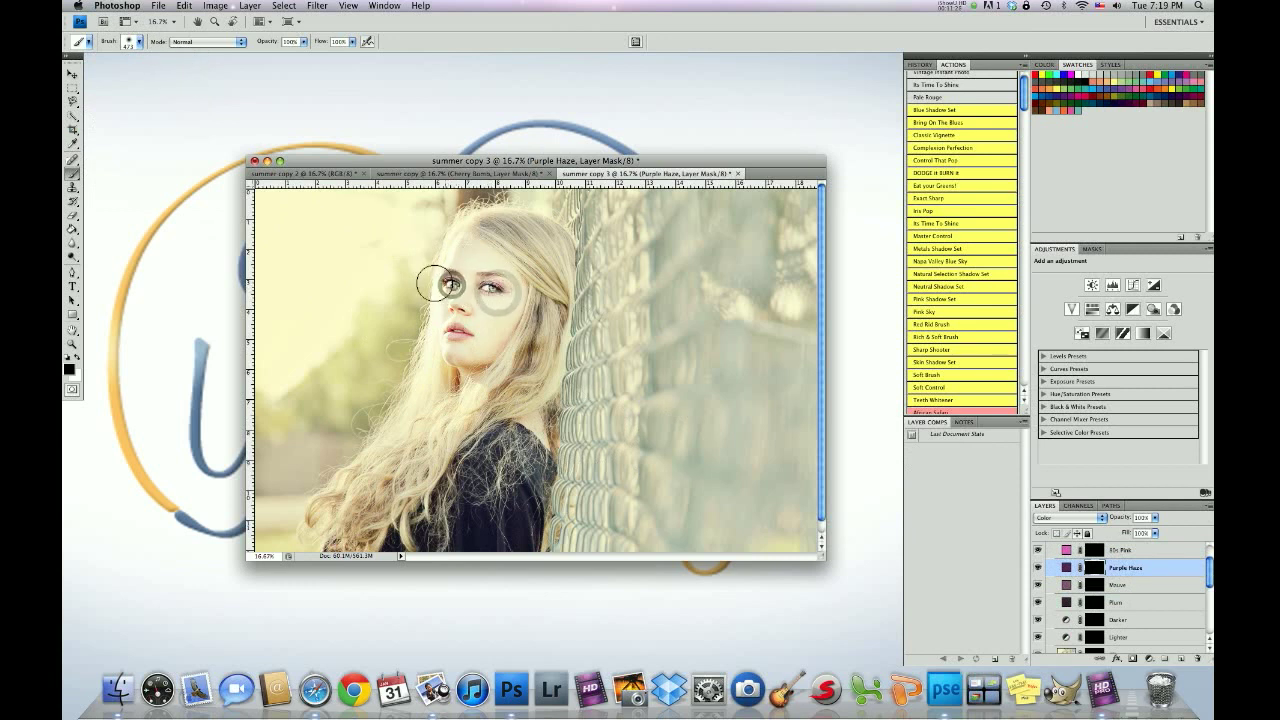
left_click(447, 285)
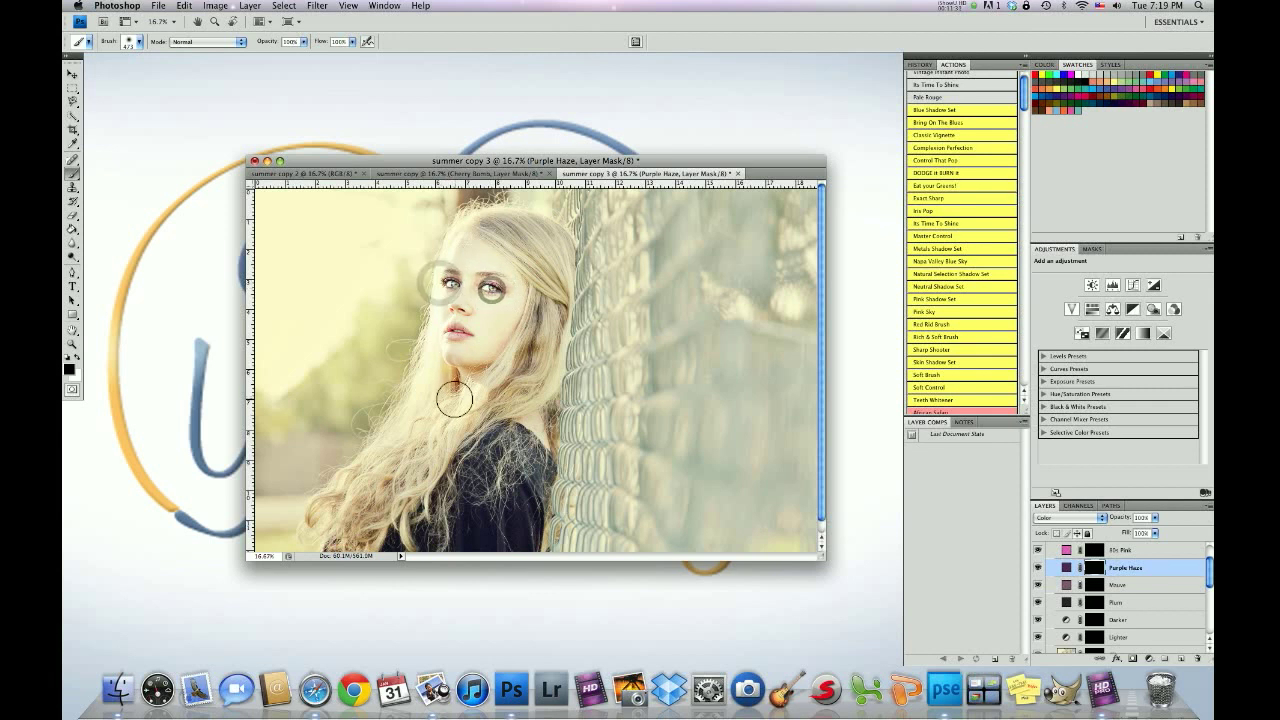
left_click(72, 343)
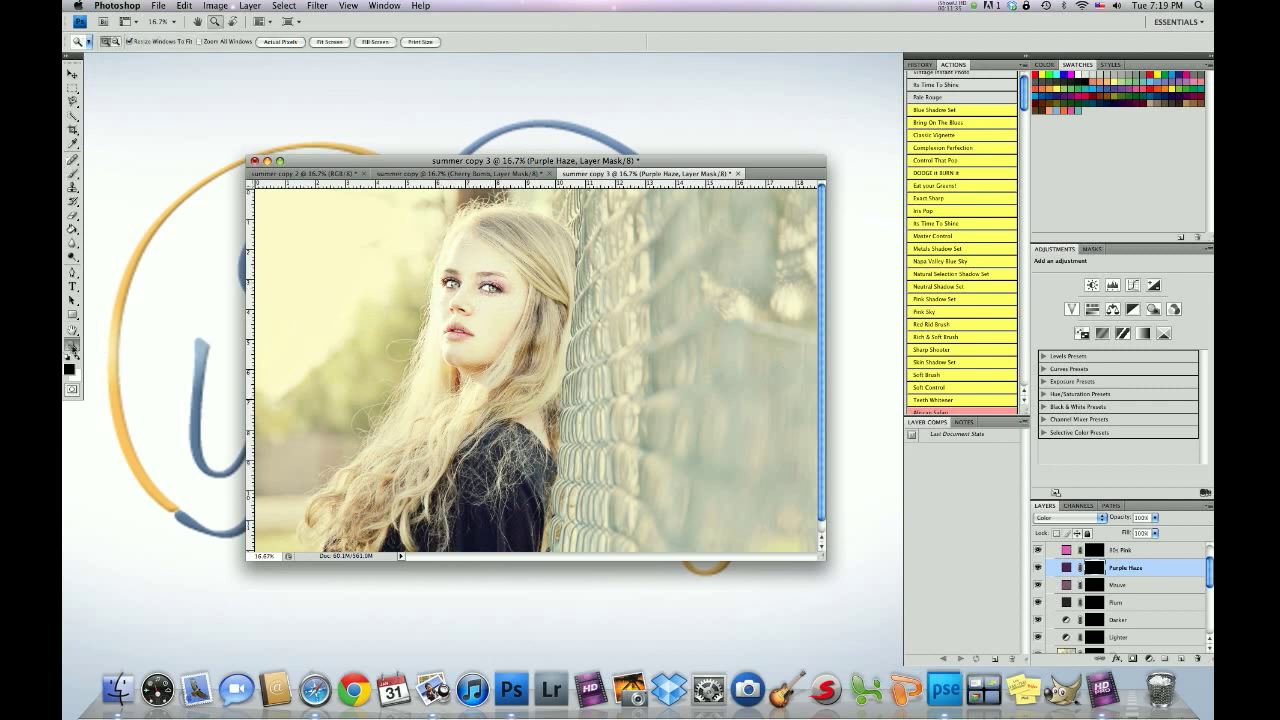
left_click(519, 291)
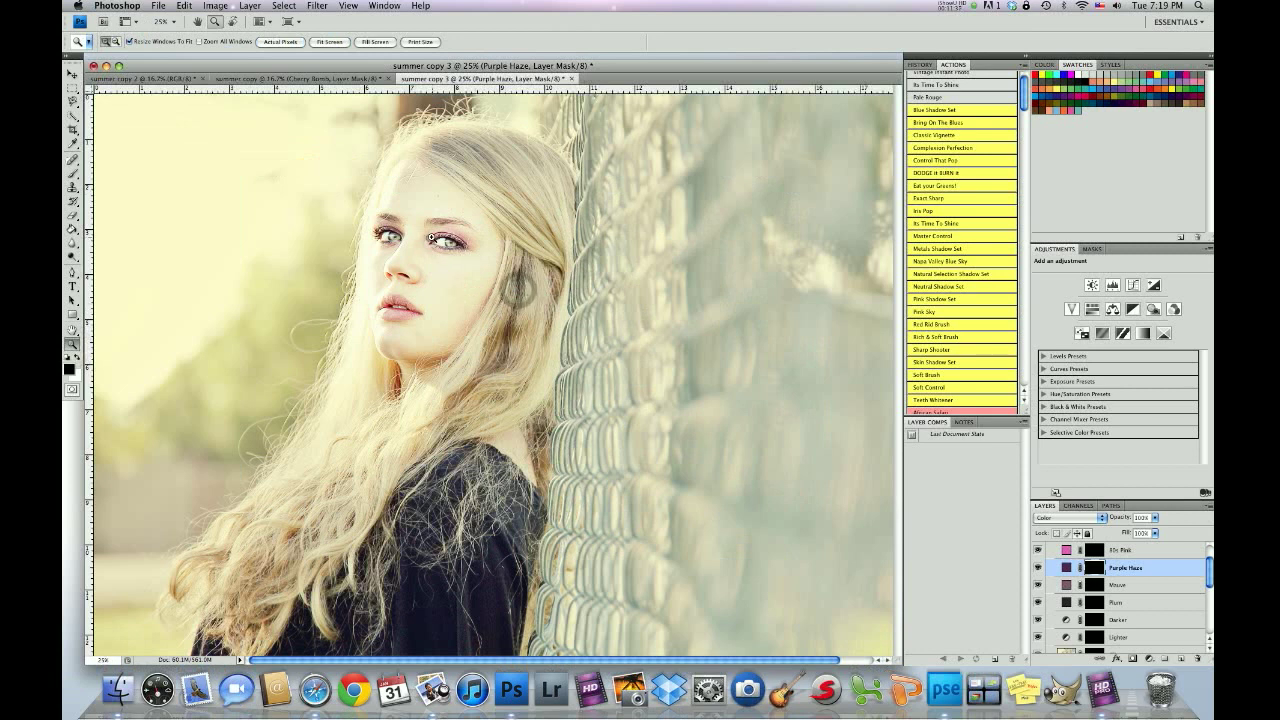
Zoom in on the eyes and set the brush to 106 px at about 54% opacity.
left_click(430, 238)
left_click(545, 268)
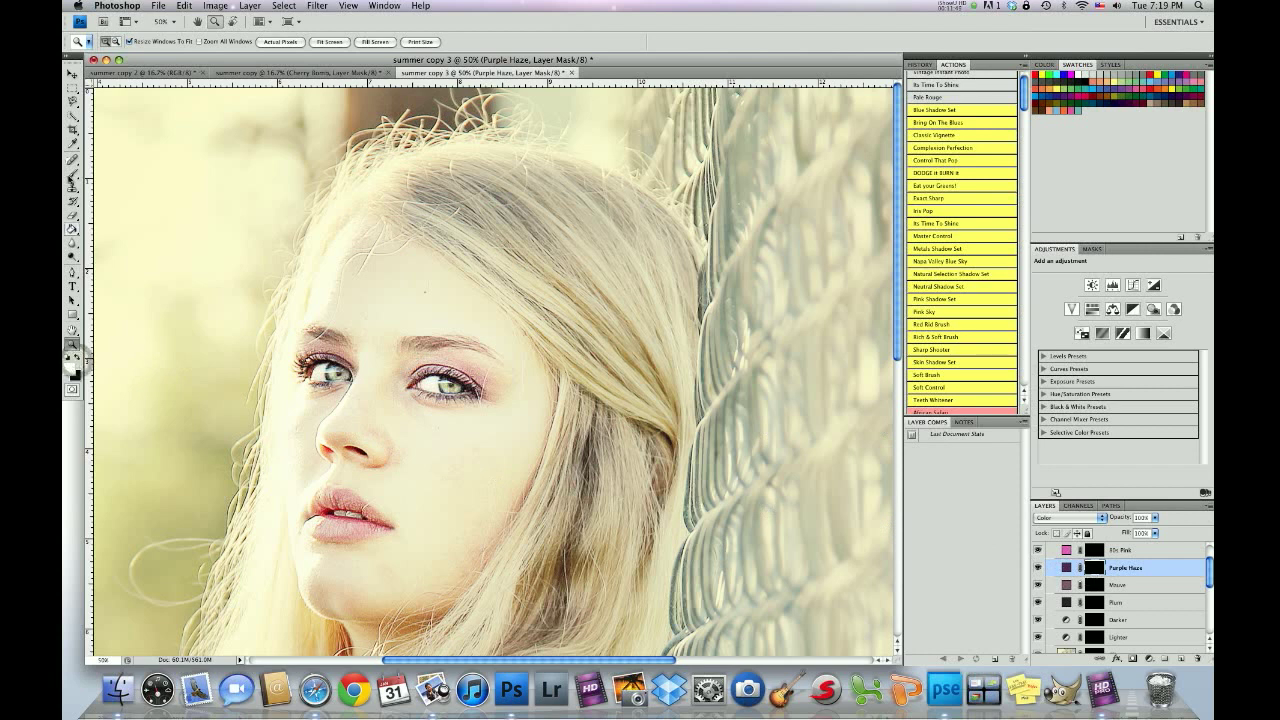
left_click(72, 174)
left_click(129, 44)
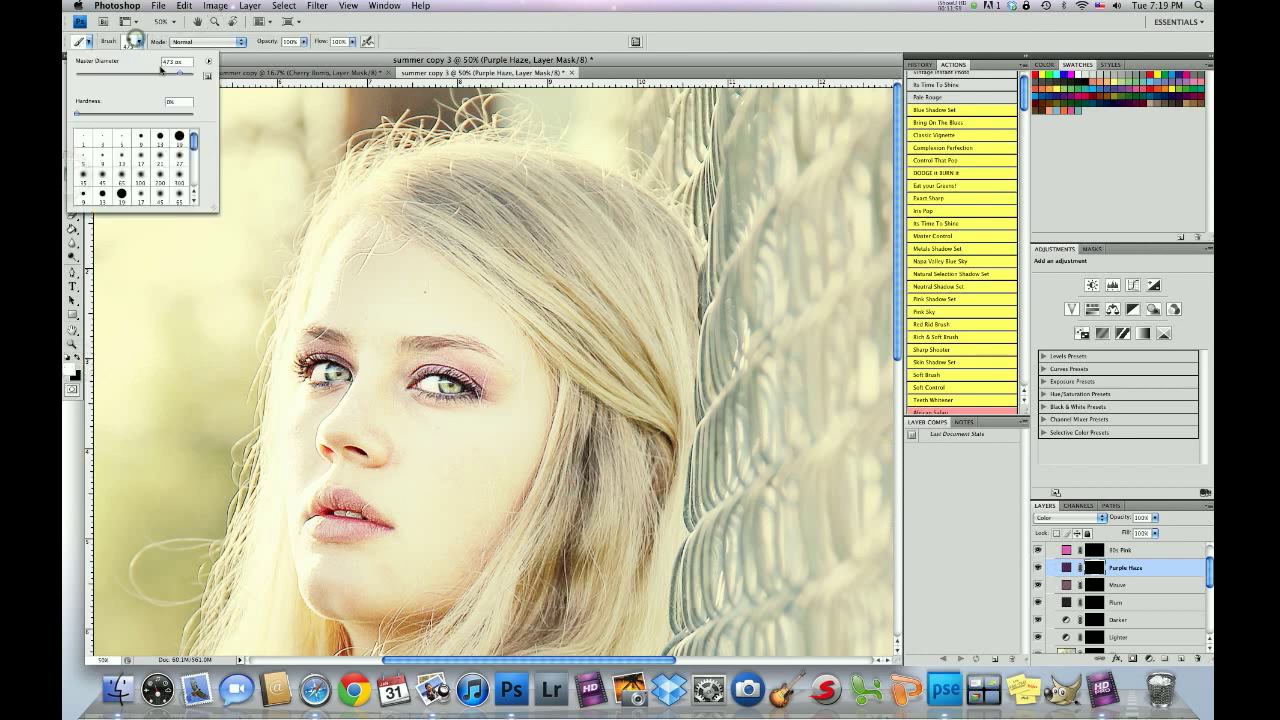
left_click_drag(137, 78, 138, 78)
left_click_drag(303, 44, 262, 53)
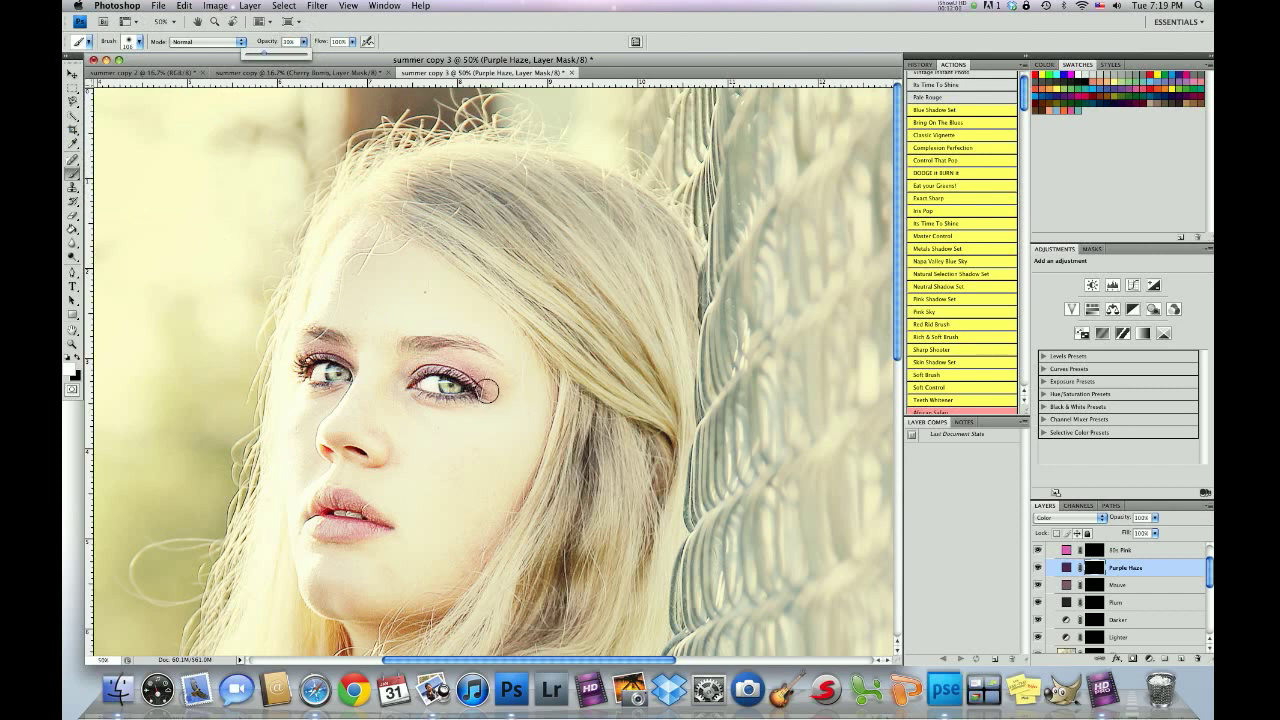
Paint the Purple Haze mask over both eyelids and up toward the left eyebrow.
mouse_move(488, 391)
left_mouse_down()
mouse_move(428, 361)
mouse_move(415, 366)
mouse_move(450, 396)
mouse_move(488, 406)
mouse_move(470, 372)
mouse_move(421, 365)
mouse_move(405, 379)
left_mouse_up()
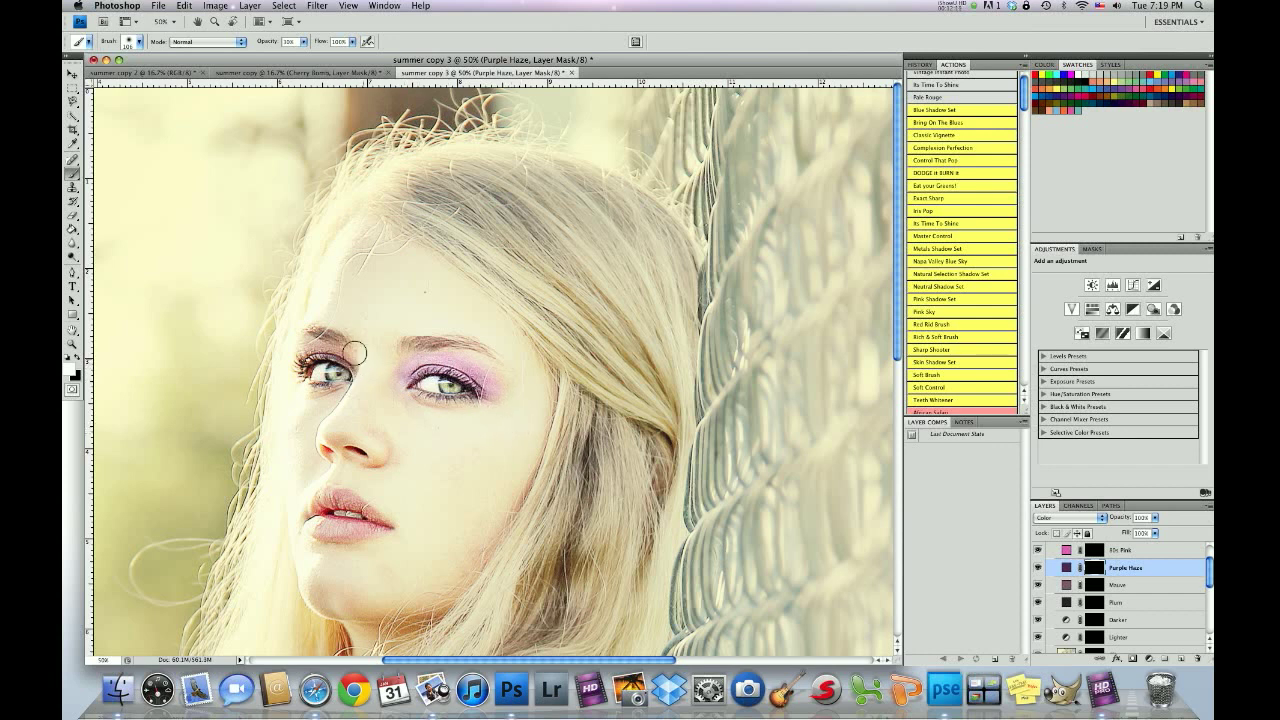
mouse_move(340, 358)
left_mouse_down()
mouse_move(304, 350)
mouse_move(358, 362)
mouse_move(310, 344)
left_mouse_up()
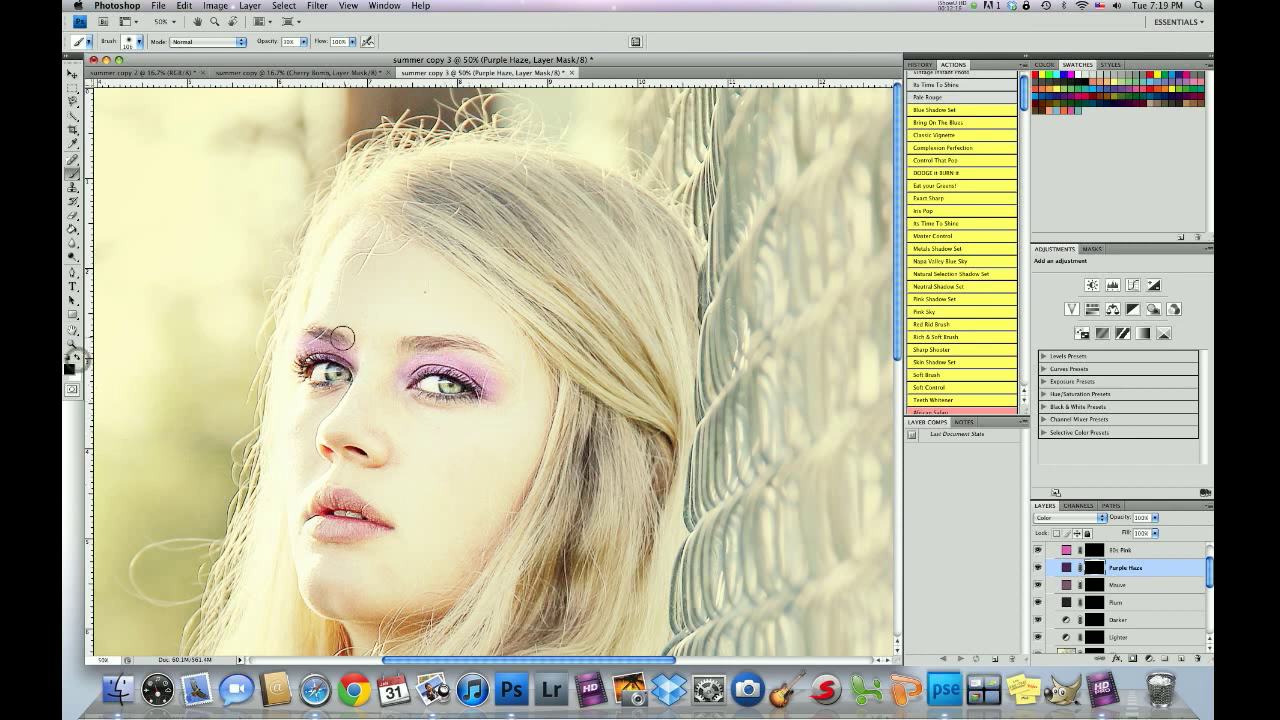
mouse_move(314, 323)
left_mouse_down()
mouse_move(334, 334)
mouse_move(312, 324)
left_mouse_up()
left_click(1096, 552)
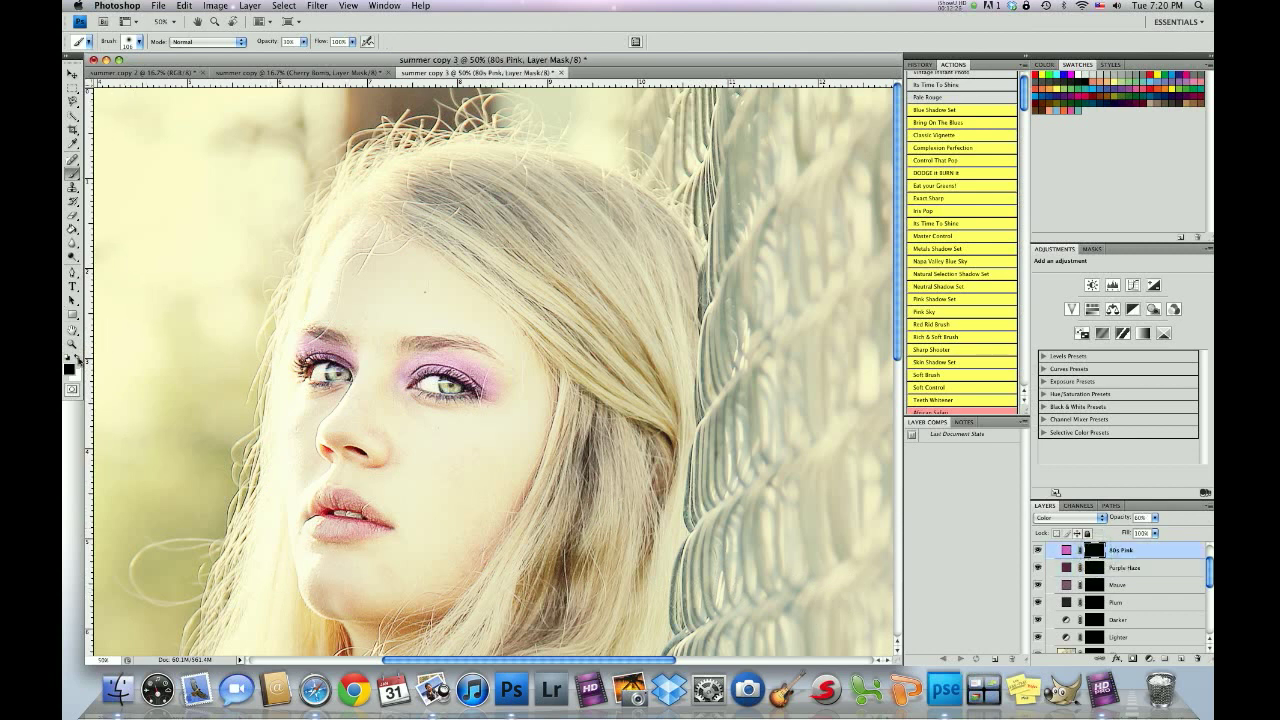
Set the brush to 88 px and paint the 80s Pink mask over the lower lip.
left_click(141, 42)
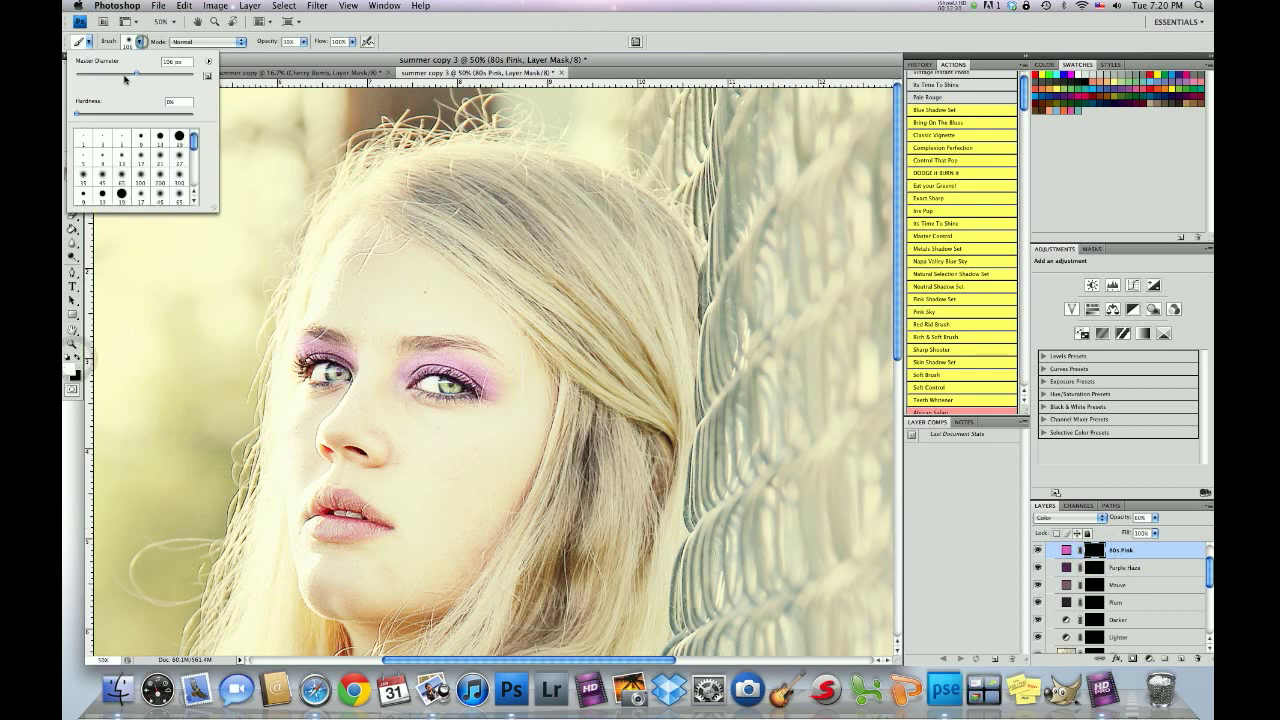
left_click(129, 73)
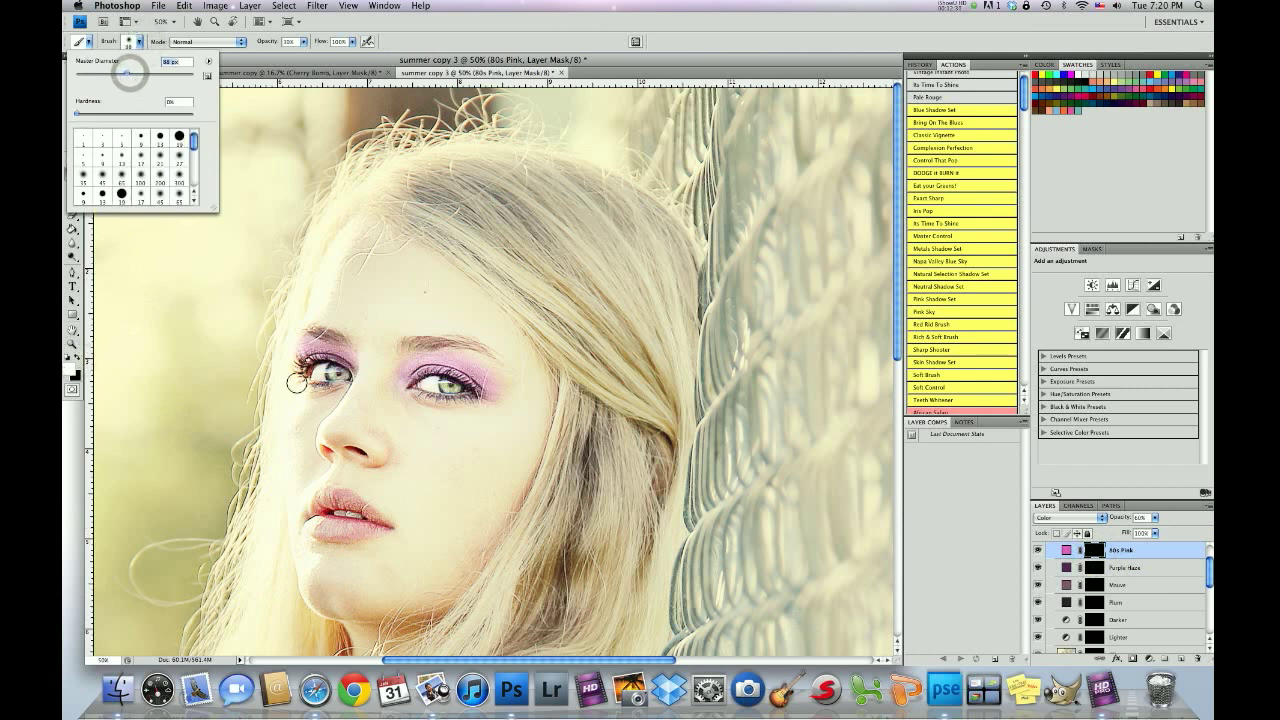
left_click(378, 530)
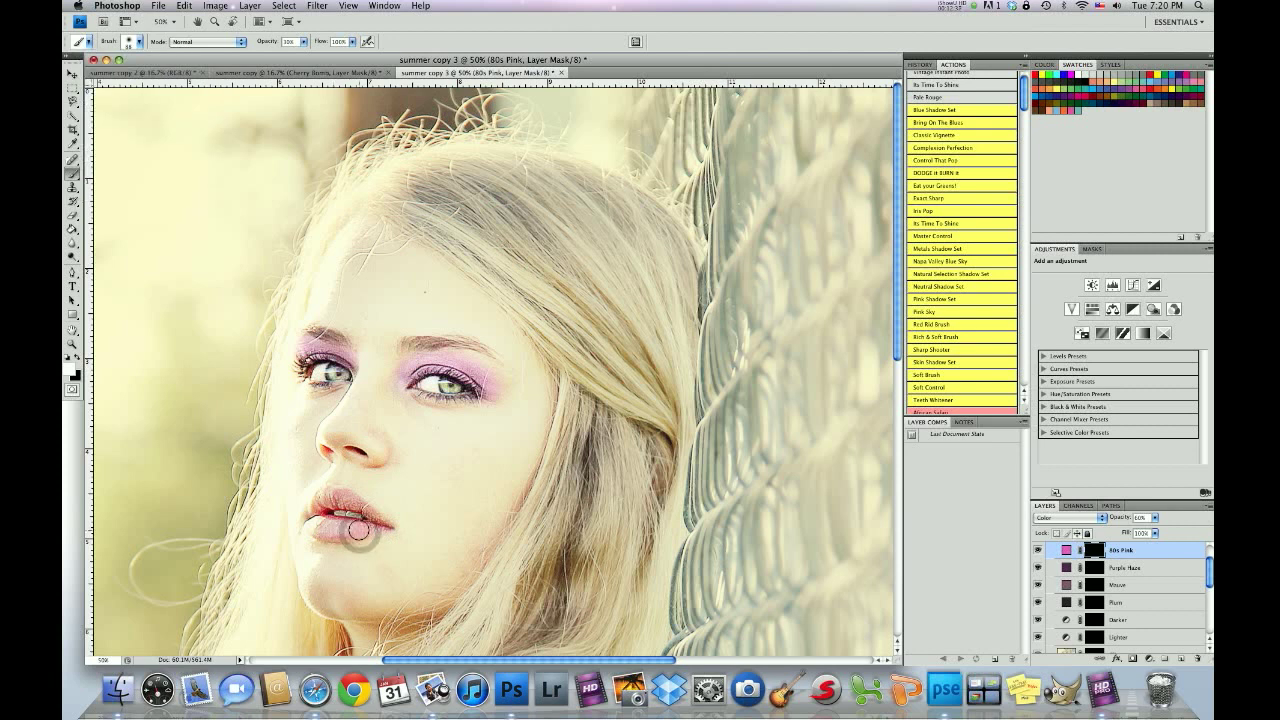
mouse_move(358, 530)
left_mouse_down()
mouse_move(314, 525)
mouse_move(368, 527)
left_mouse_up()
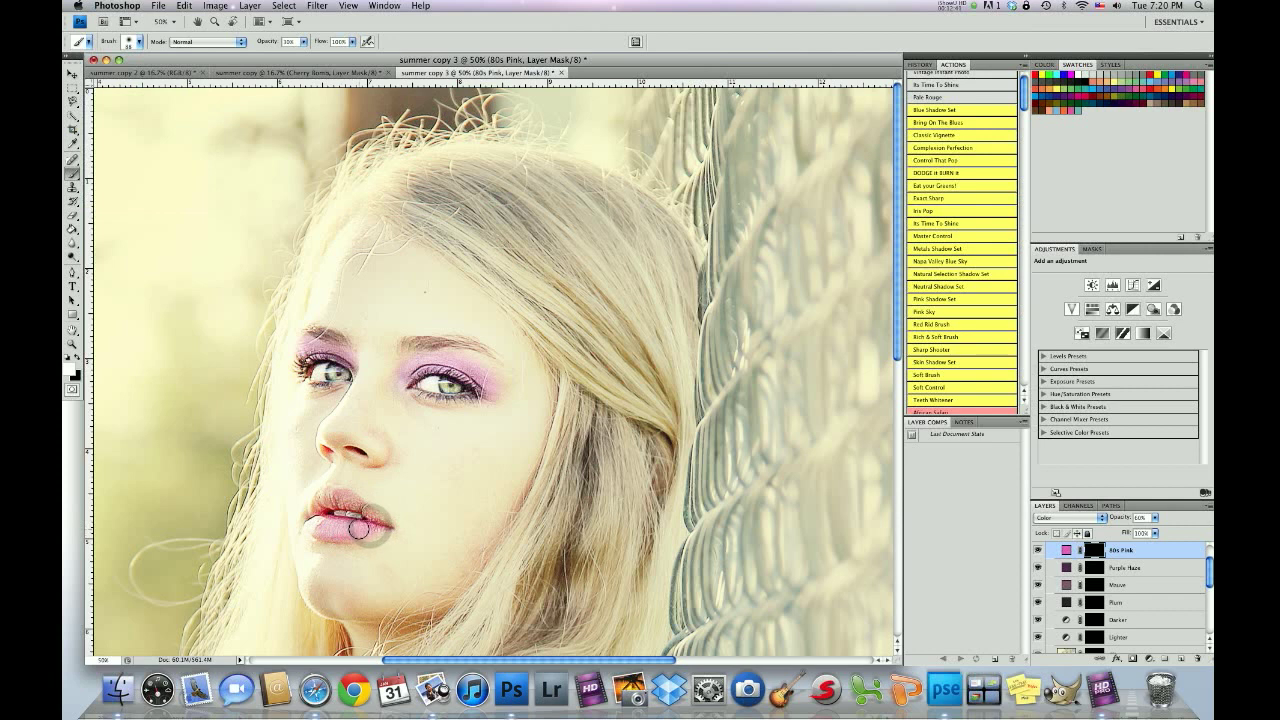
left_click(128, 40)
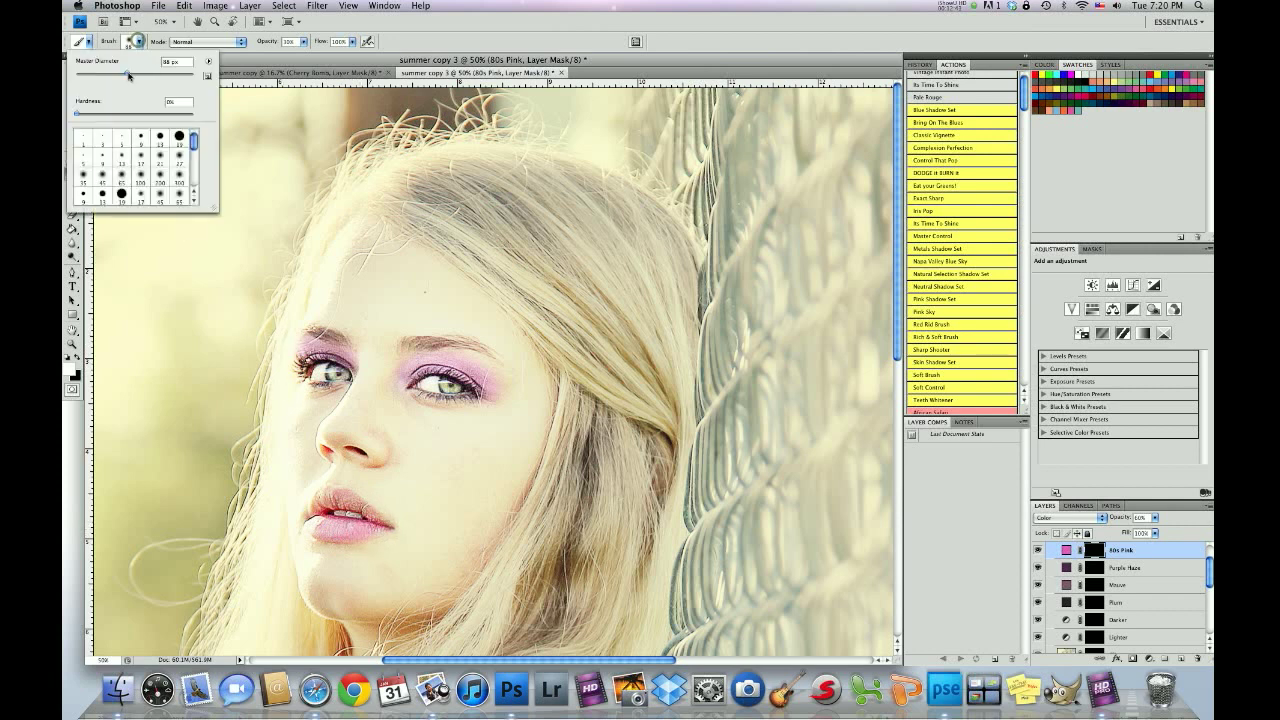
left_click(358, 505)
mouse_move(328, 498)
left_mouse_down()
mouse_move(312, 512)
mouse_move(351, 495)
left_mouse_up()
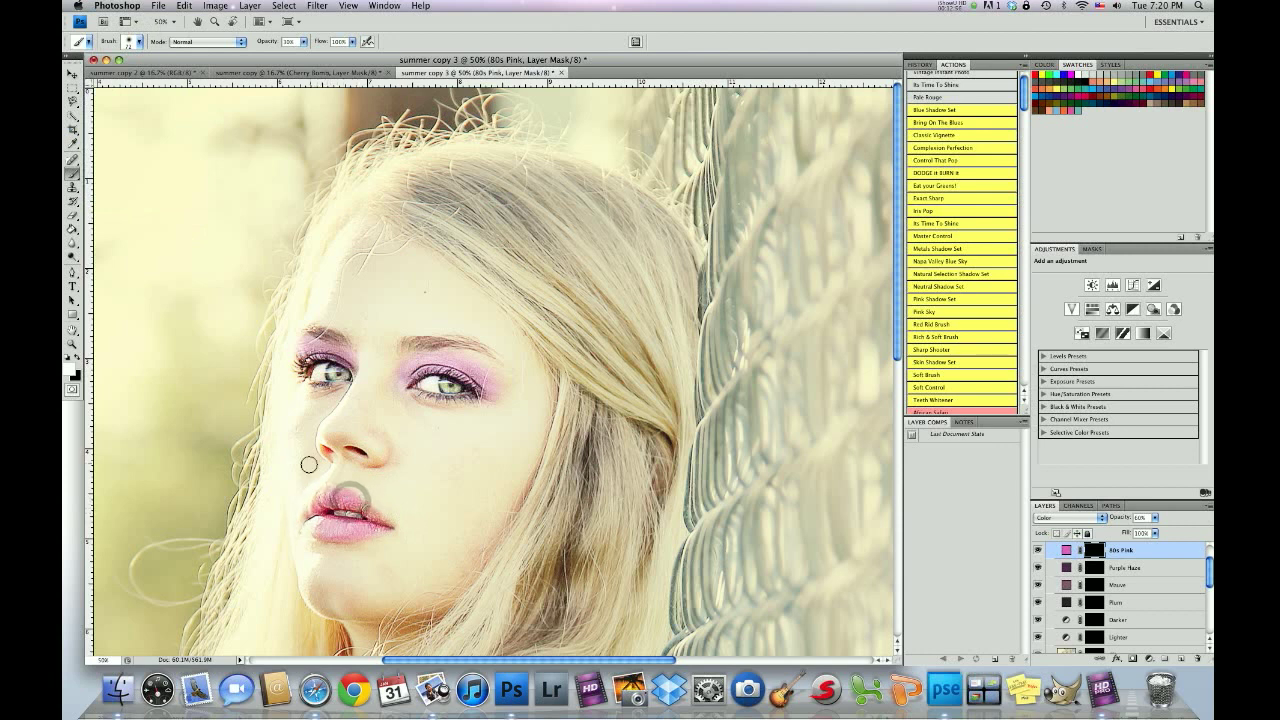
Paint pink over the upper lip and along the lips corner to corner with a smaller brush.
left_click(135, 41)
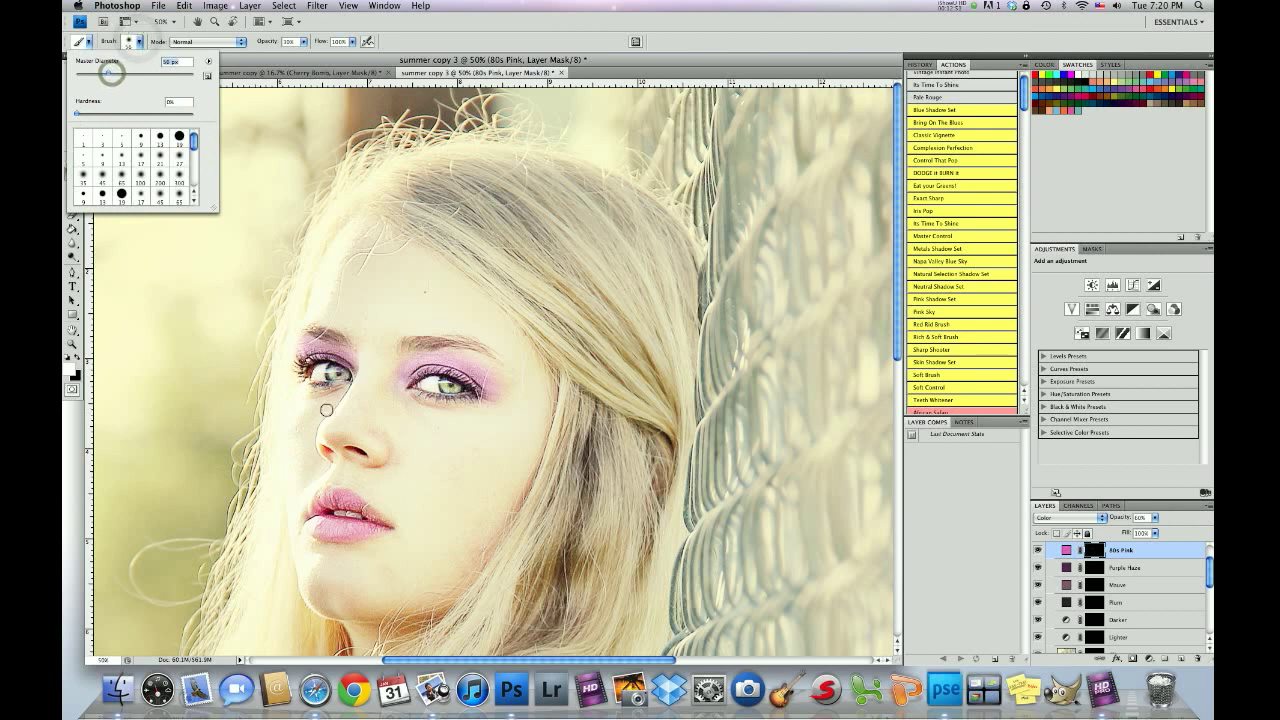
key("Return")
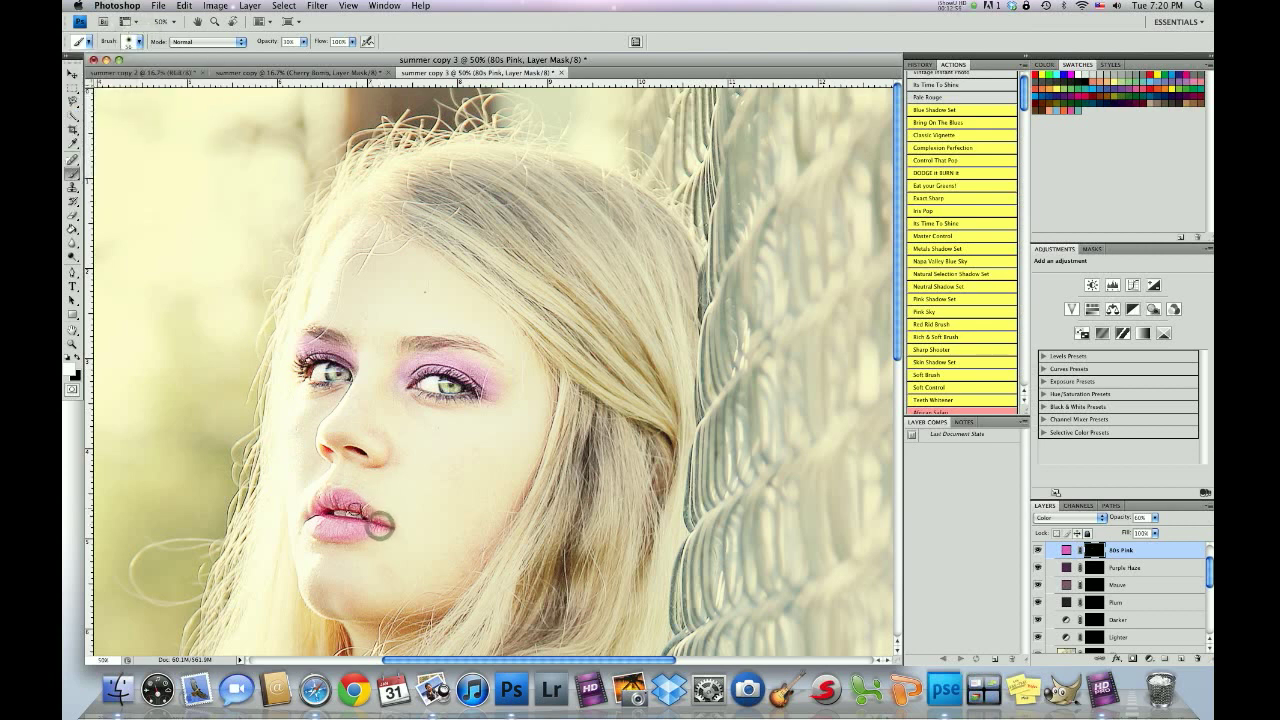
left_click_drag(380, 526, 355, 500)
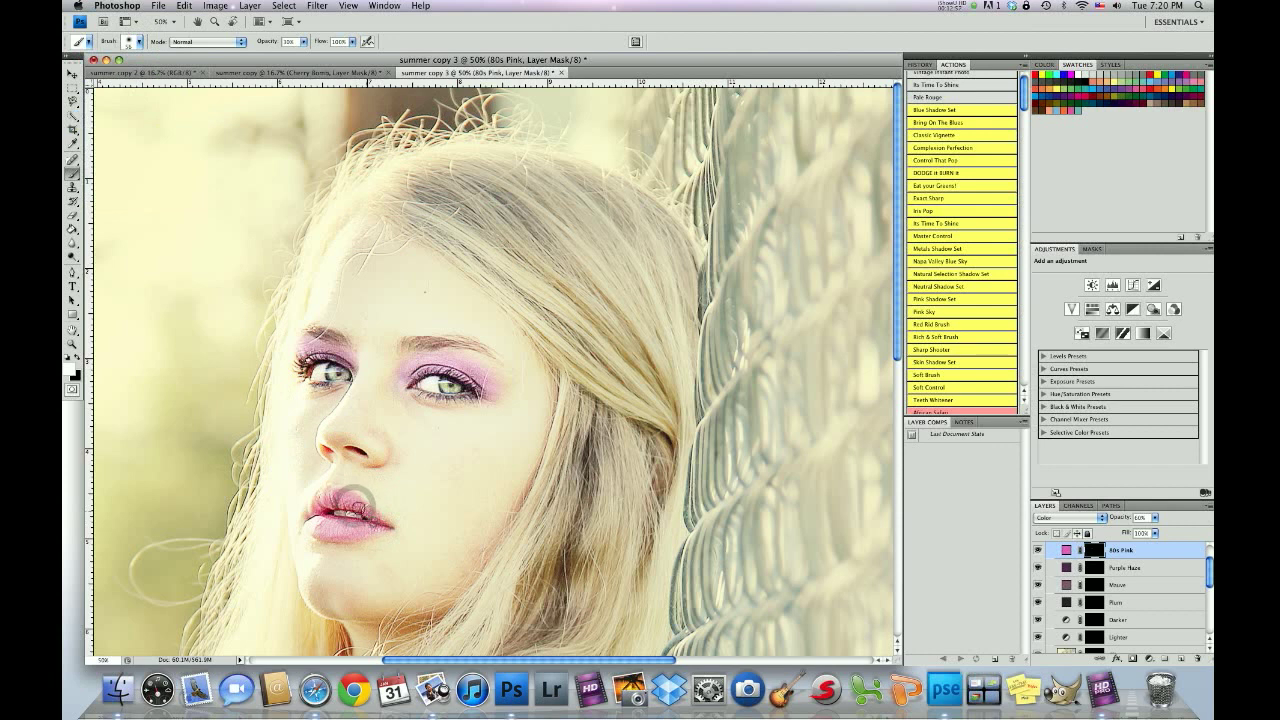
key("bracketleft")
key("bracketleft")
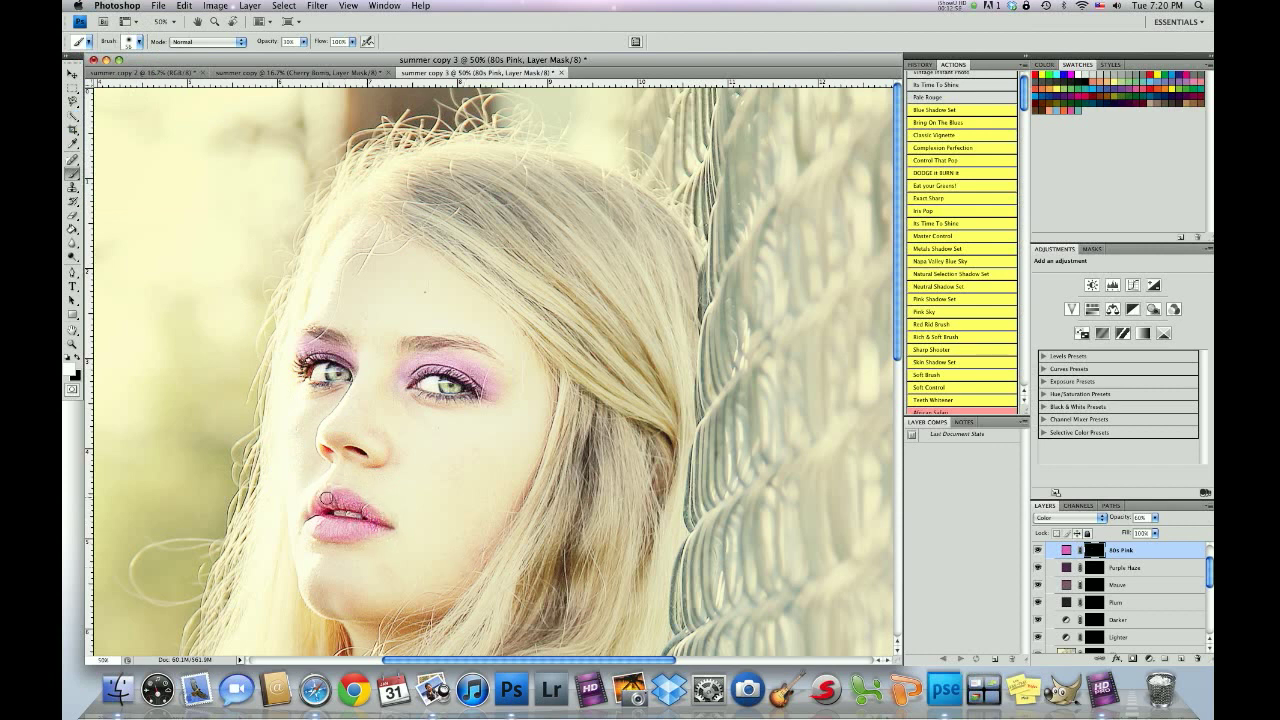
mouse_move(320, 497)
left_mouse_down()
mouse_move(377, 538)
mouse_move(384, 525)
left_mouse_up()
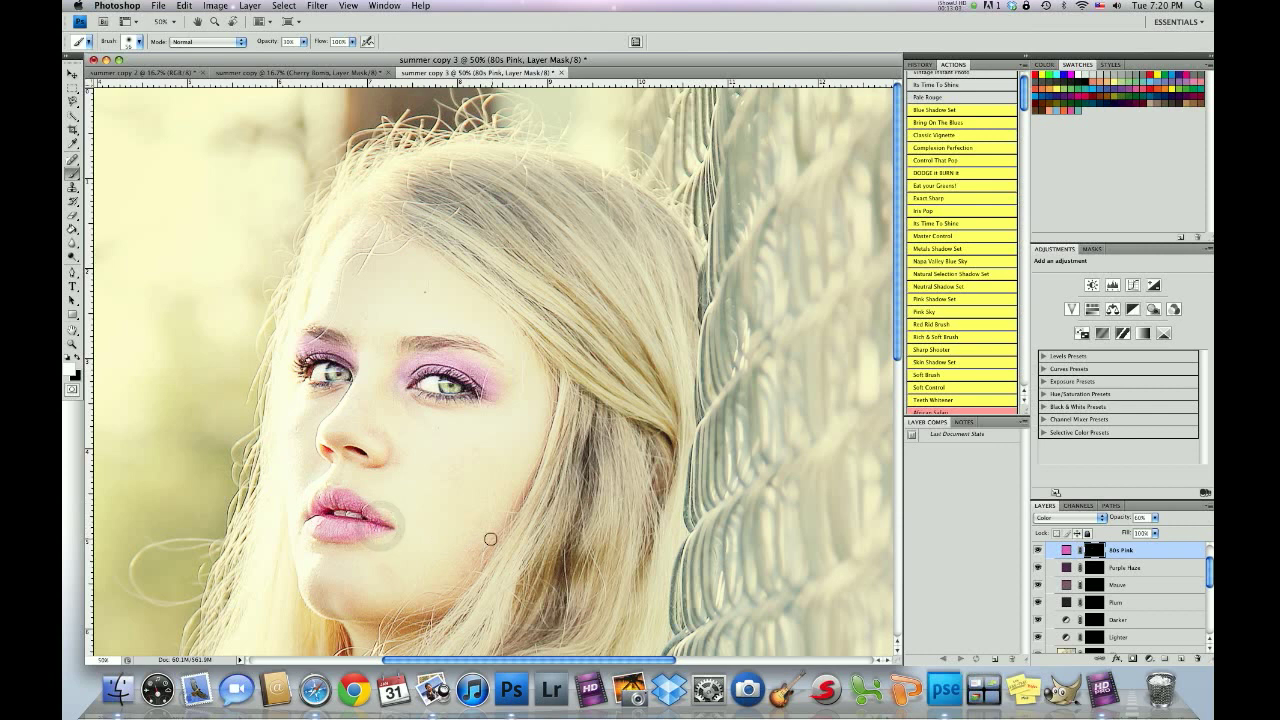
left_click(142, 46)
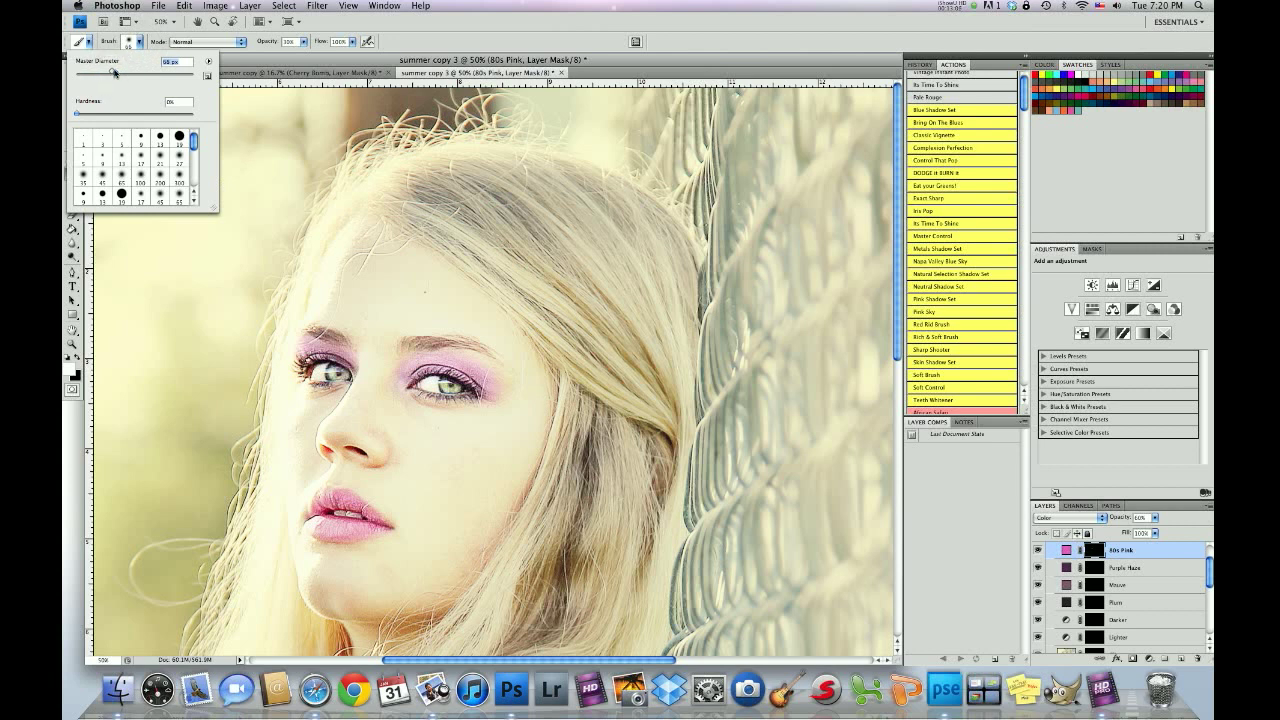
left_click(450, 365)
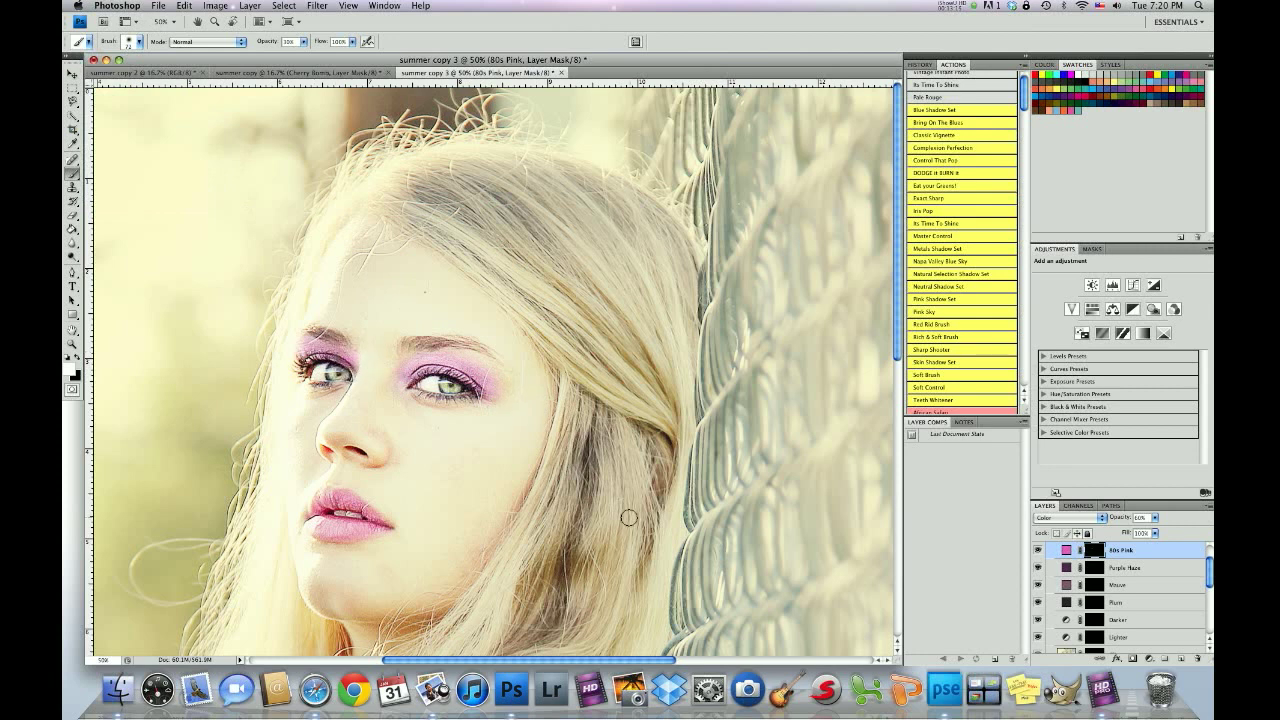
Zoom out, turn the Pink & Purple Shadow Set back on, and show and select Cherry Bomb.
key("super+minus")
key("super+minus")
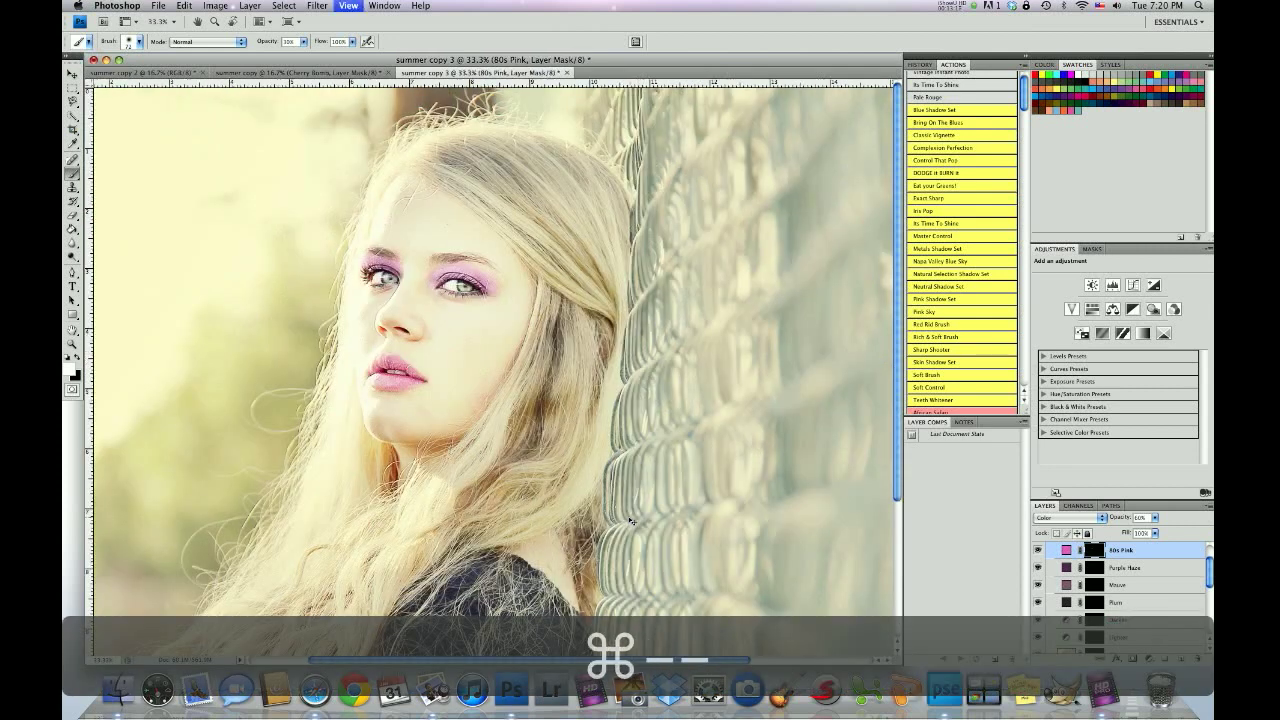
key("super+minus")
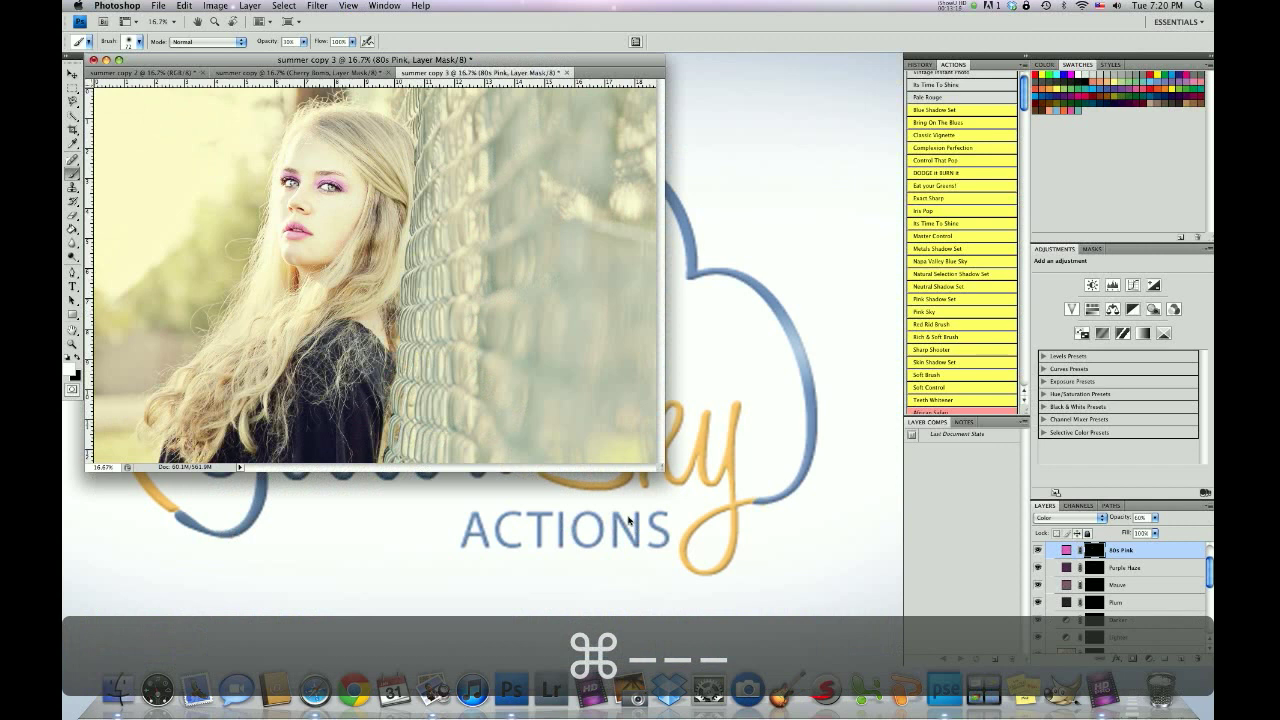
scroll(1062, 568, "up", 2)
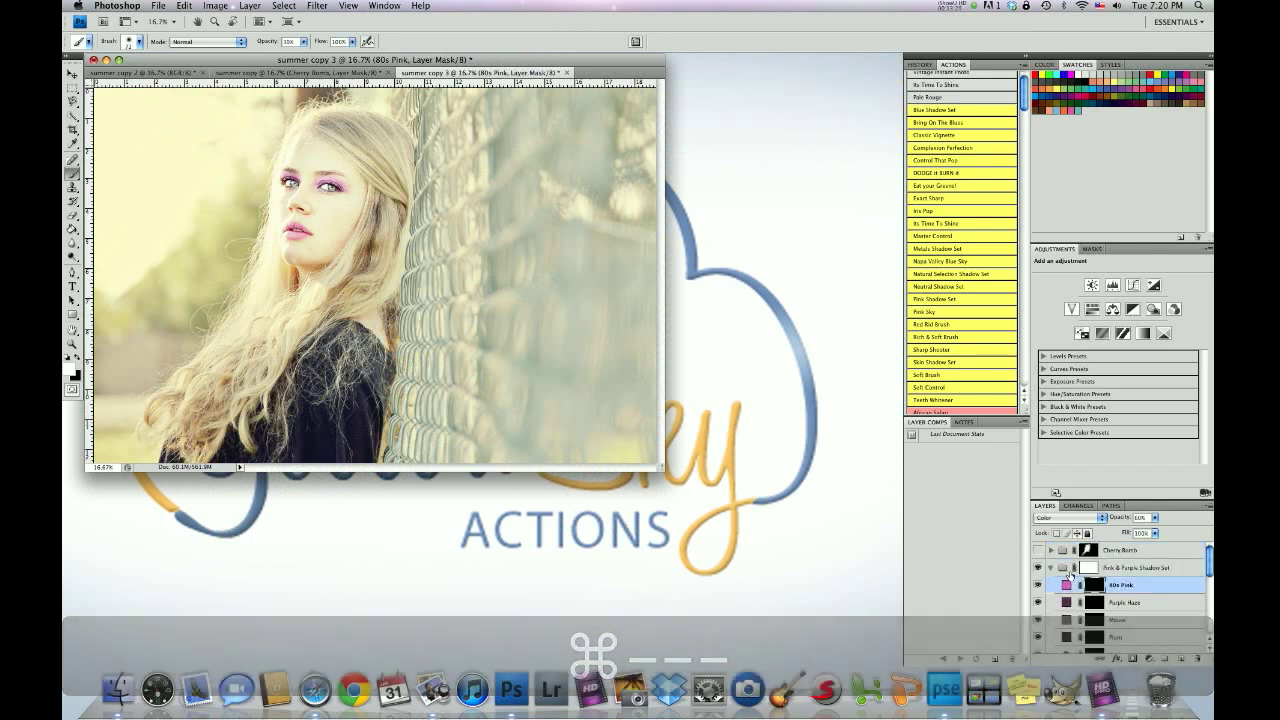
left_click(1038, 568)
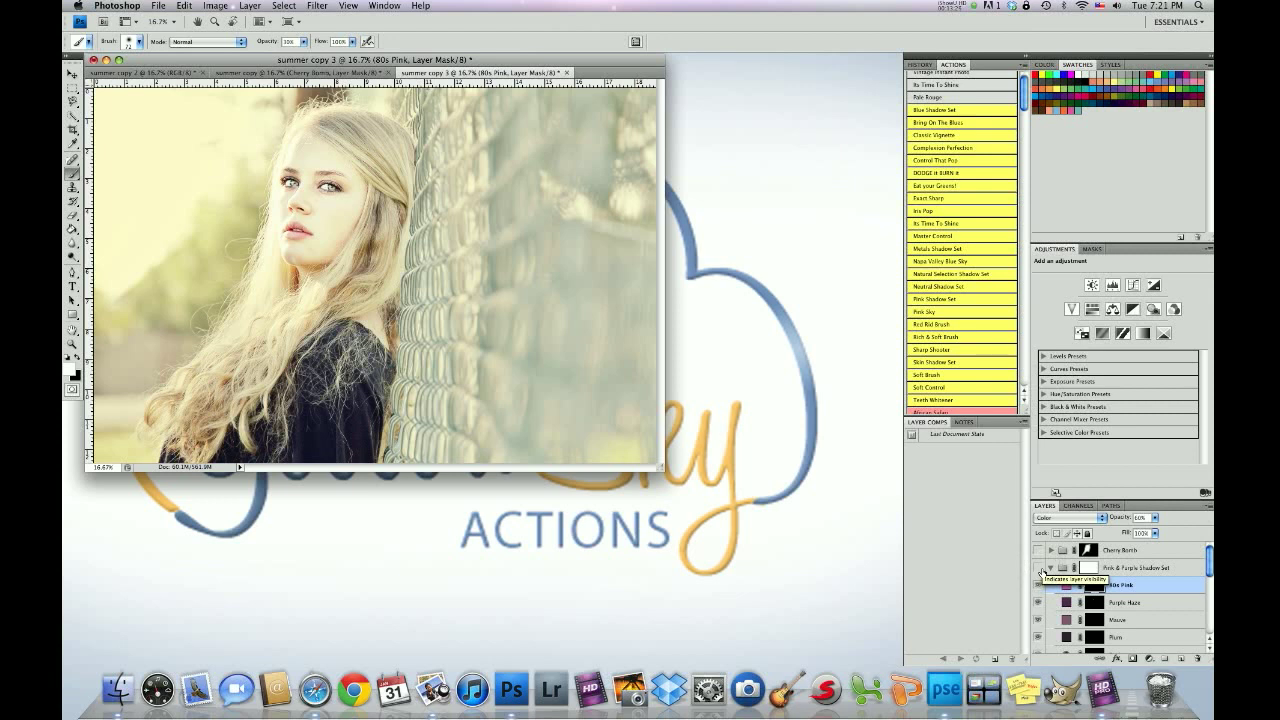
left_click(1038, 568)
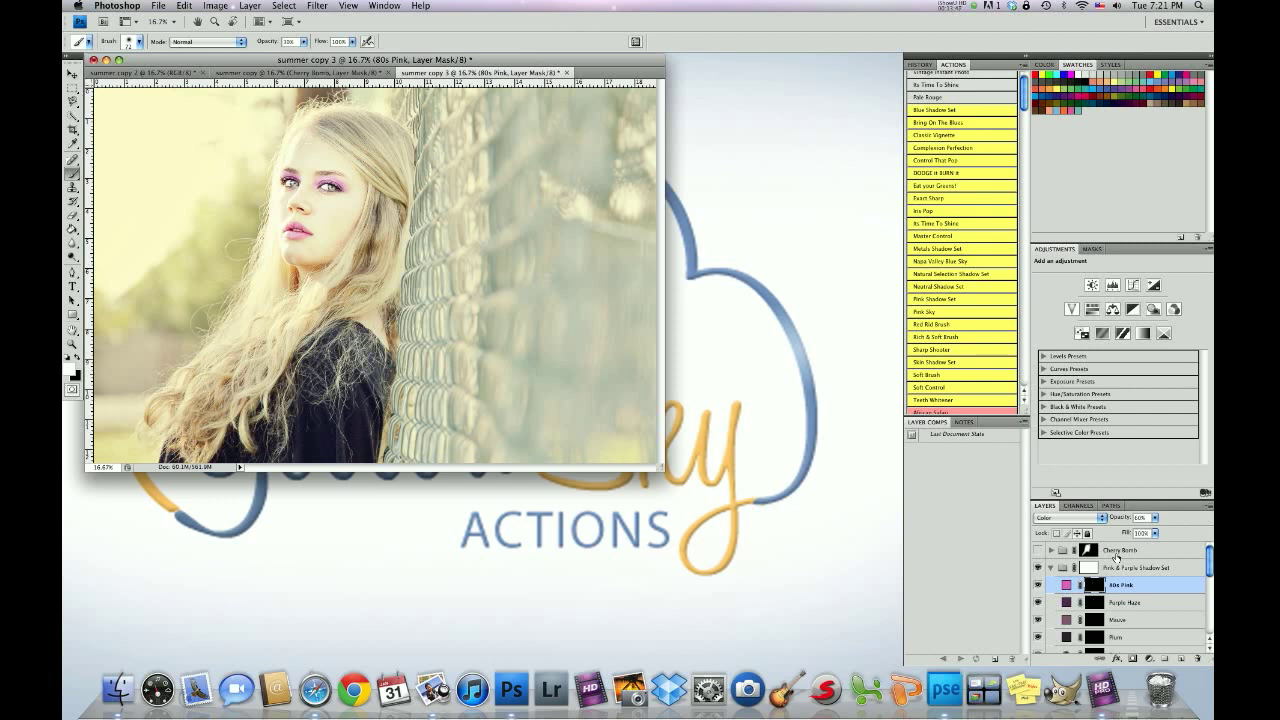
left_click(1038, 551)
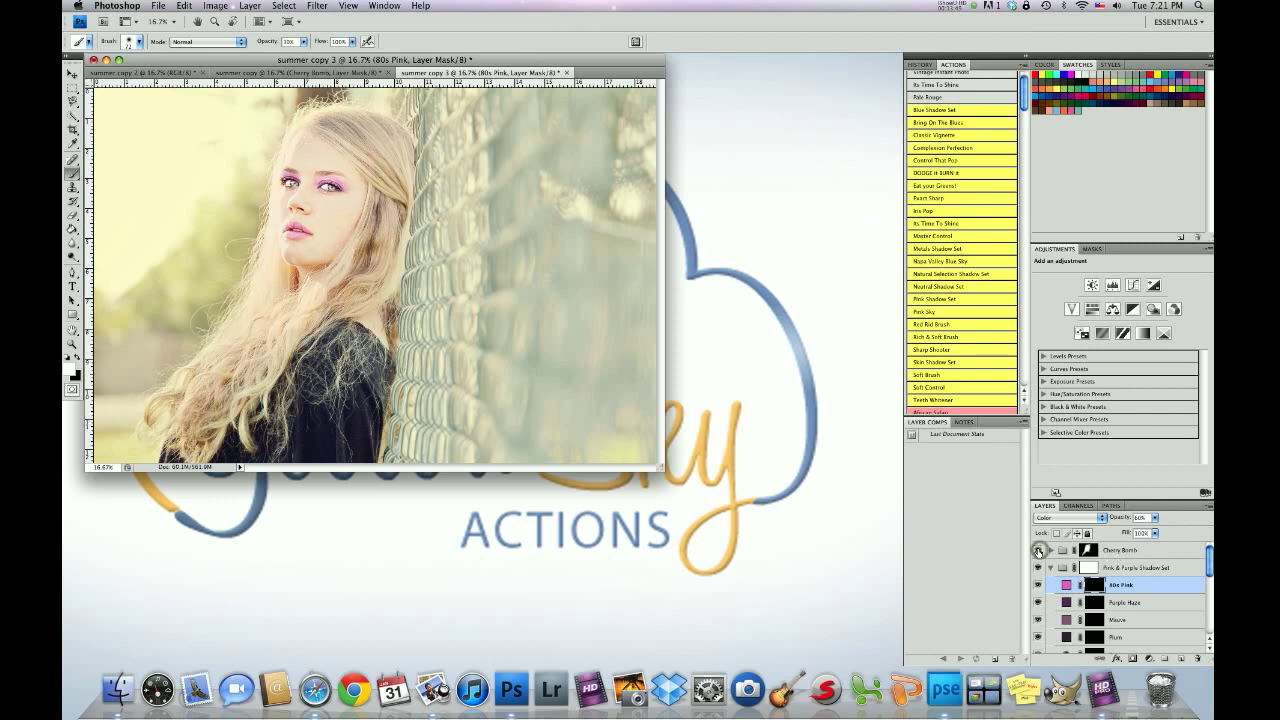
left_click(1128, 552)
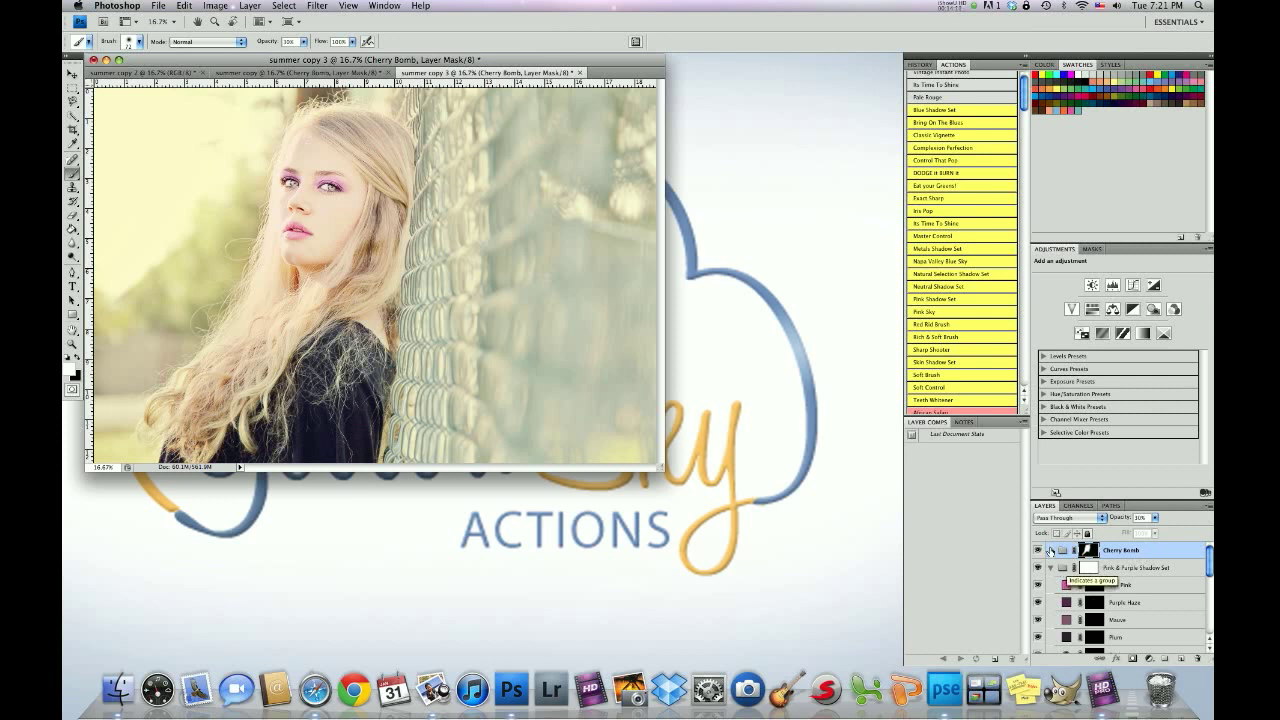
Start Layer > Flatten Image, then cancel the discard-hidden-layers prompt.
left_click(250, 6)
left_click(288, 408)
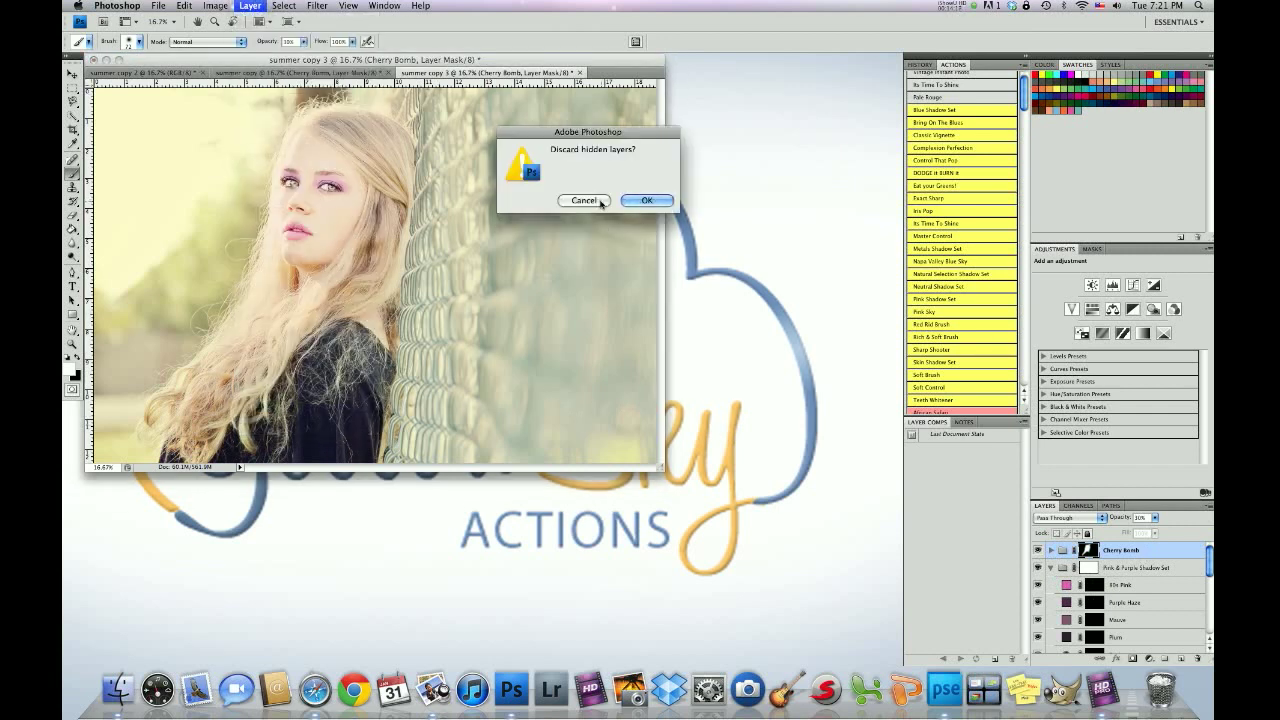
left_click(600, 202)
scroll(1130, 580, "down", 6)
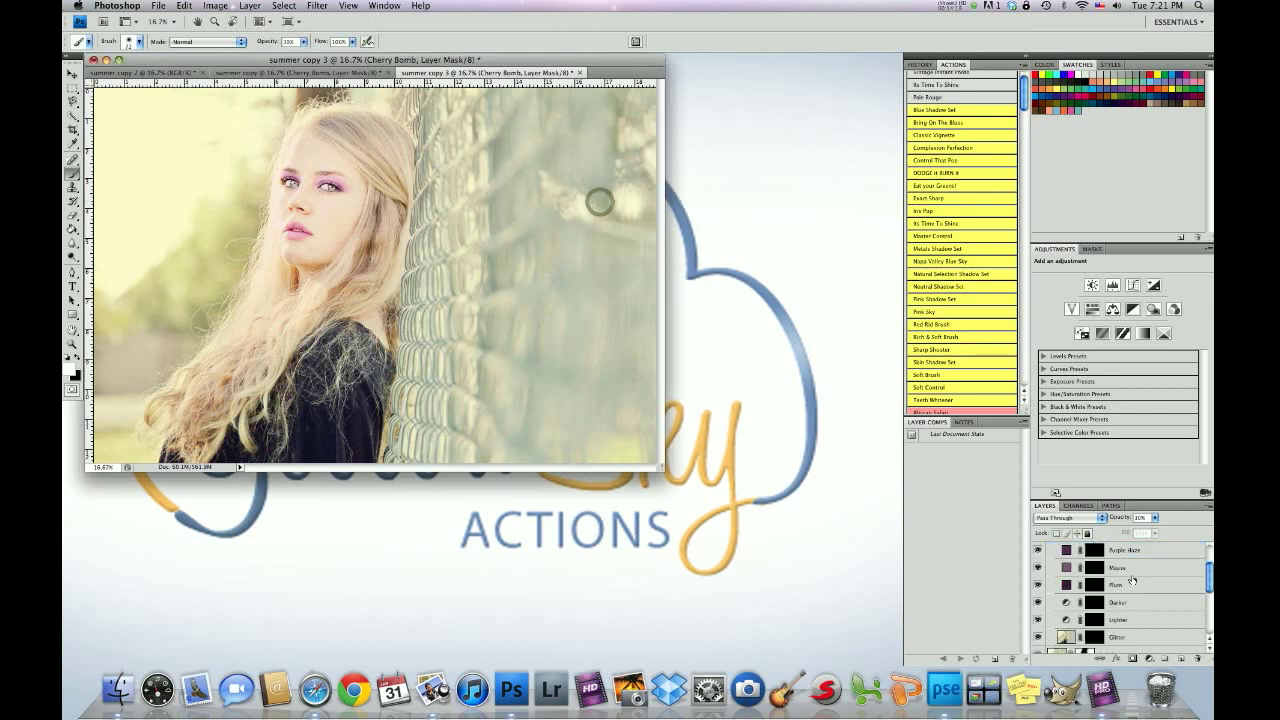
scroll(1130, 580, "down", 2)
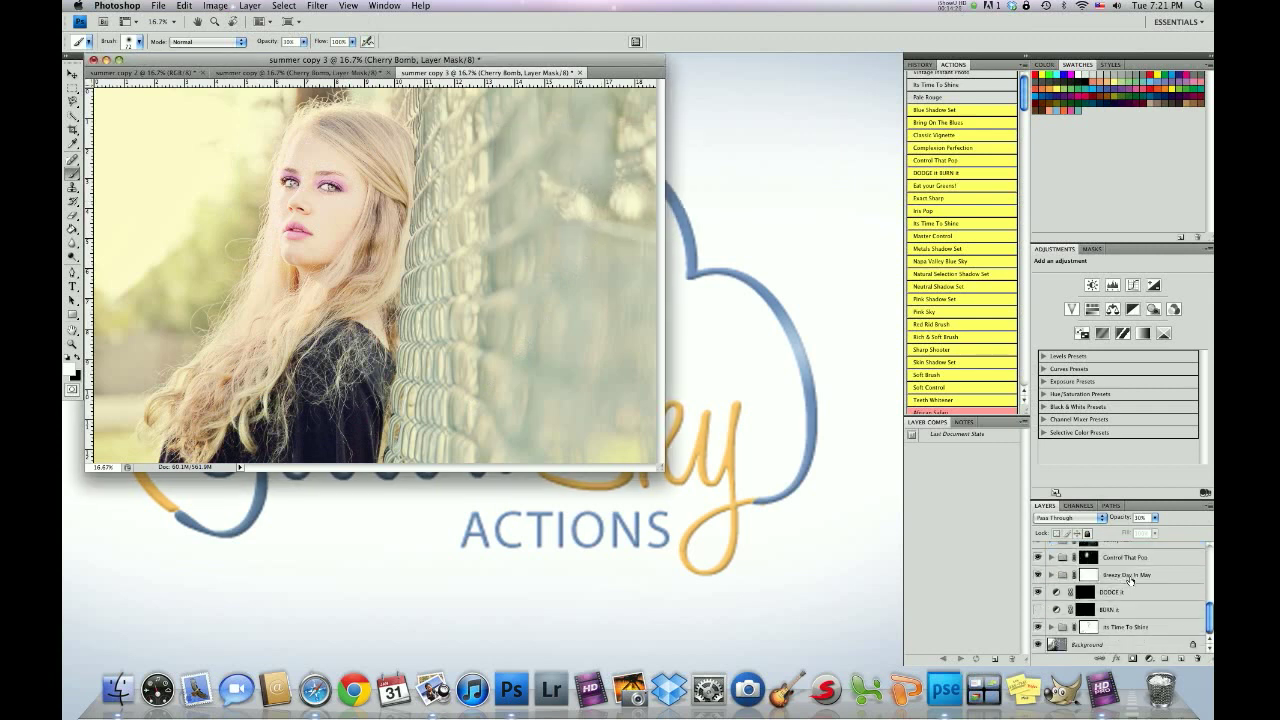
scroll(1130, 578, "up", 4)
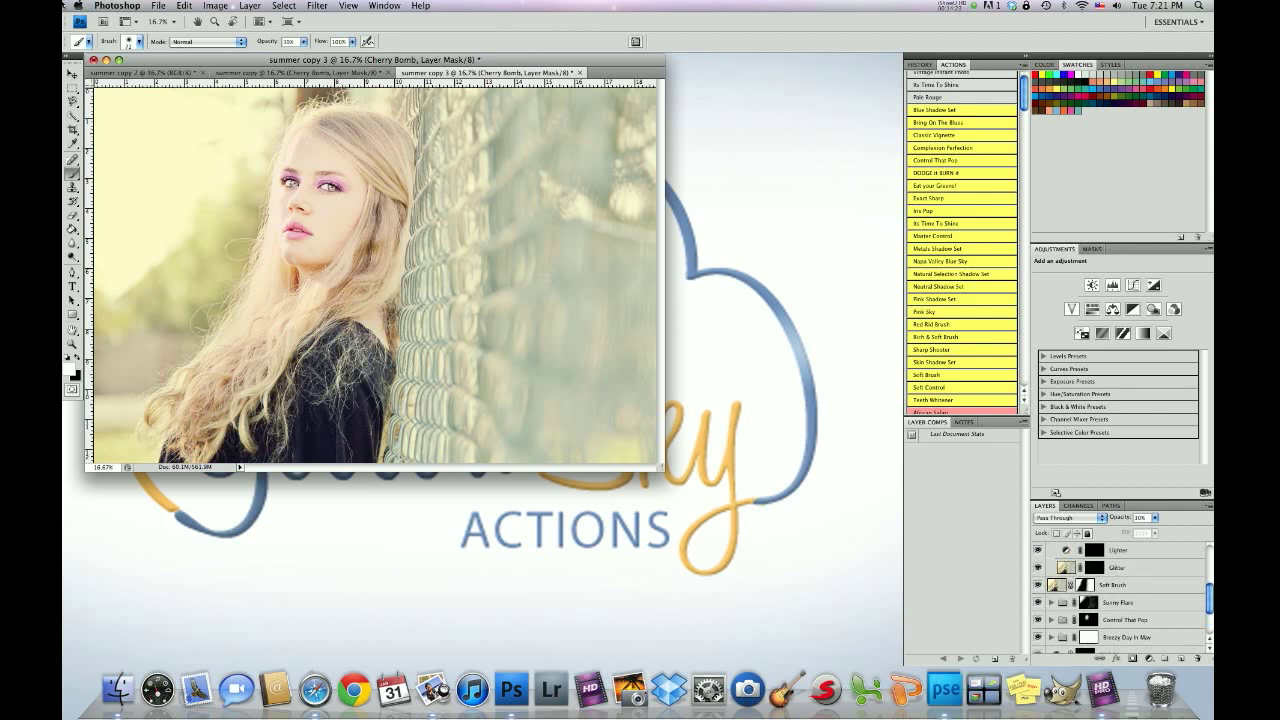
Run Flatten Image again and confirm discarding the hidden layers.
left_click(249, 5)
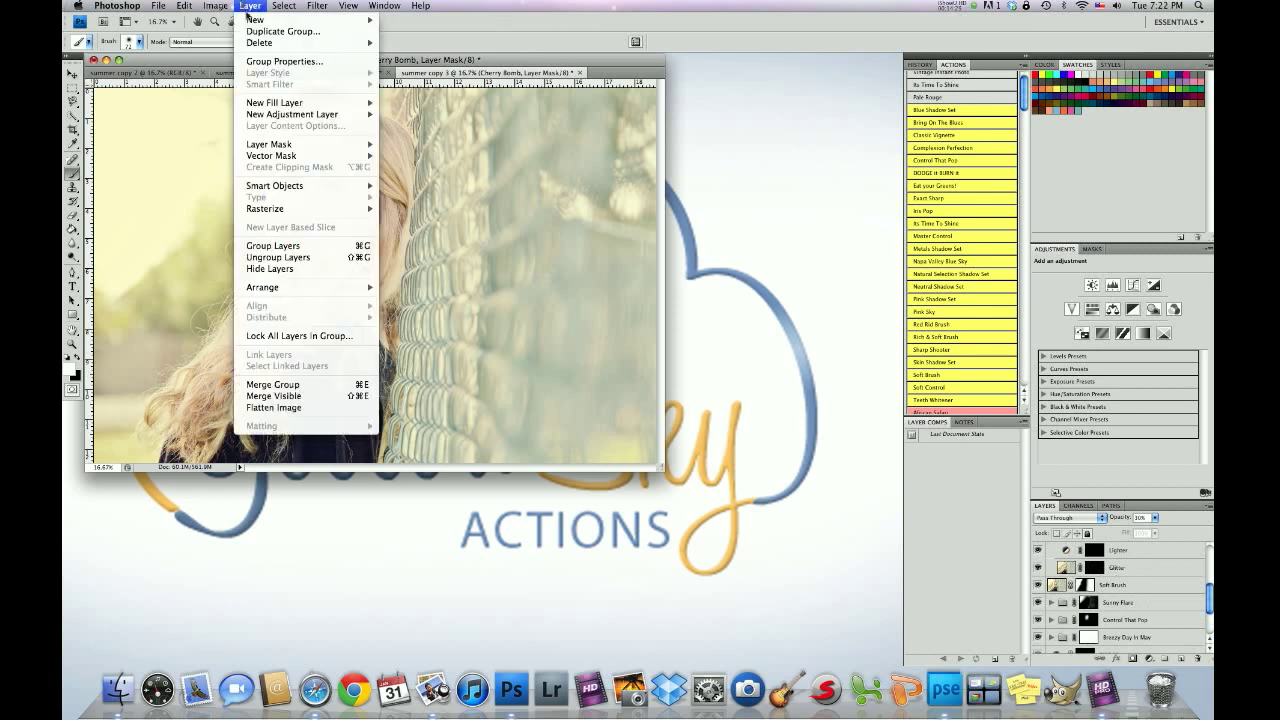
left_click(294, 407)
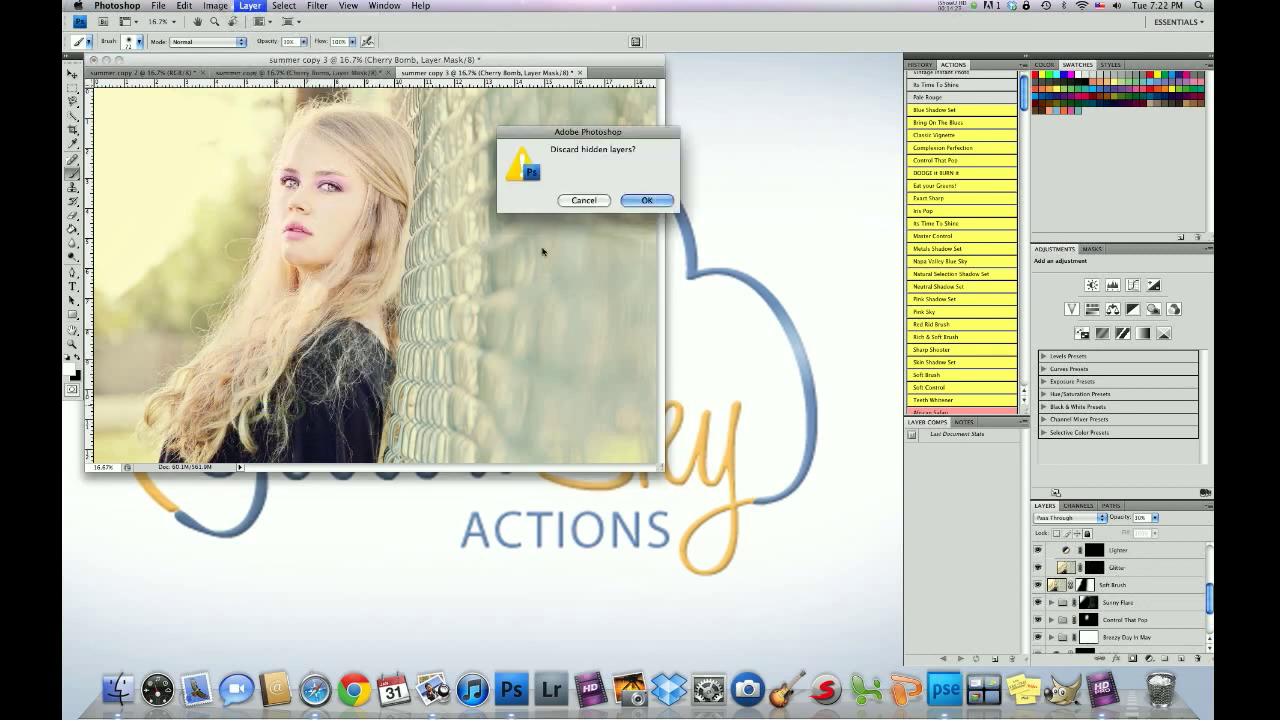
left_click(648, 201)
key("bracketright")
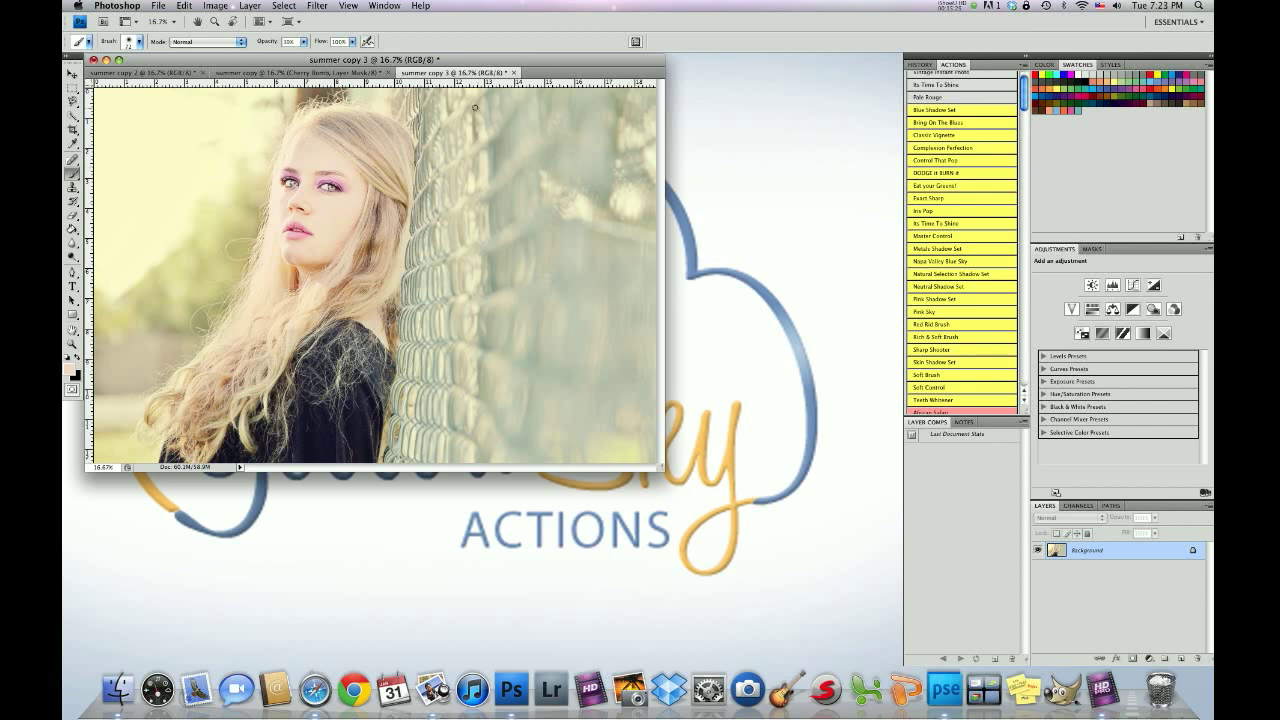
Duplicate the Background layer into a Background copy.
left_click_drag(466, 62, 529, 98)
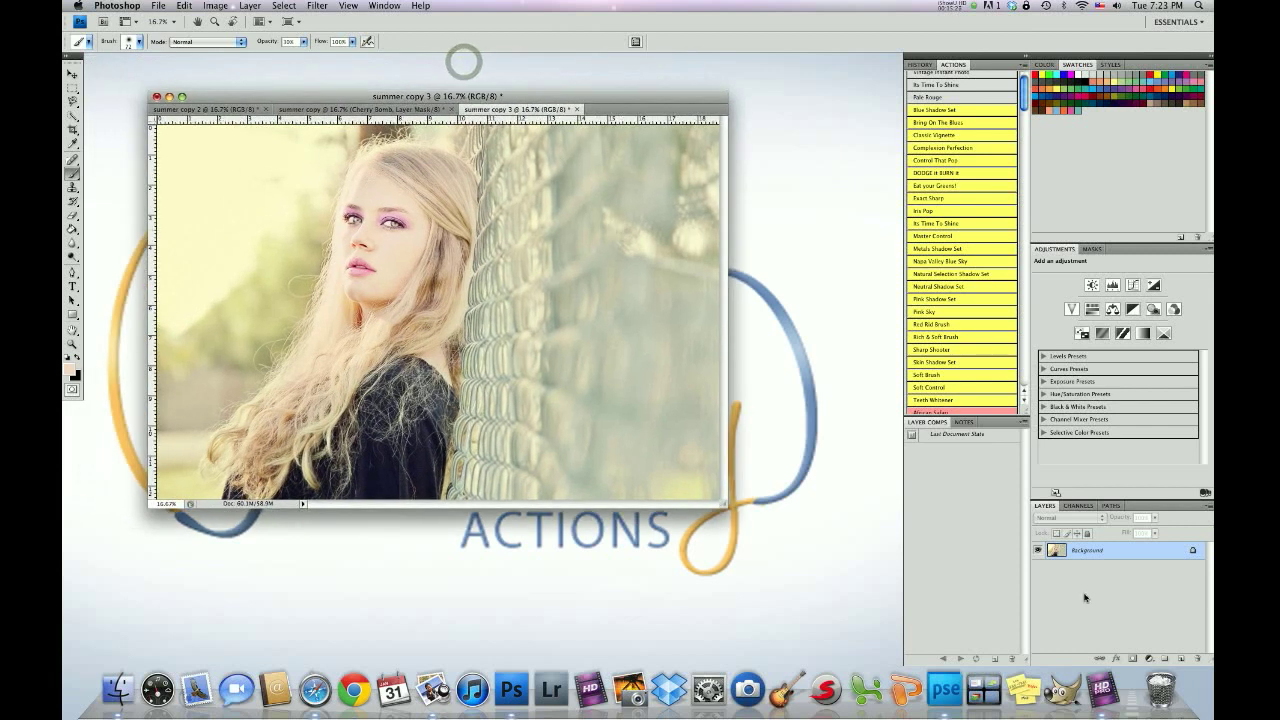
left_click_drag(1055, 556, 1181, 659)
left_click(72, 345)
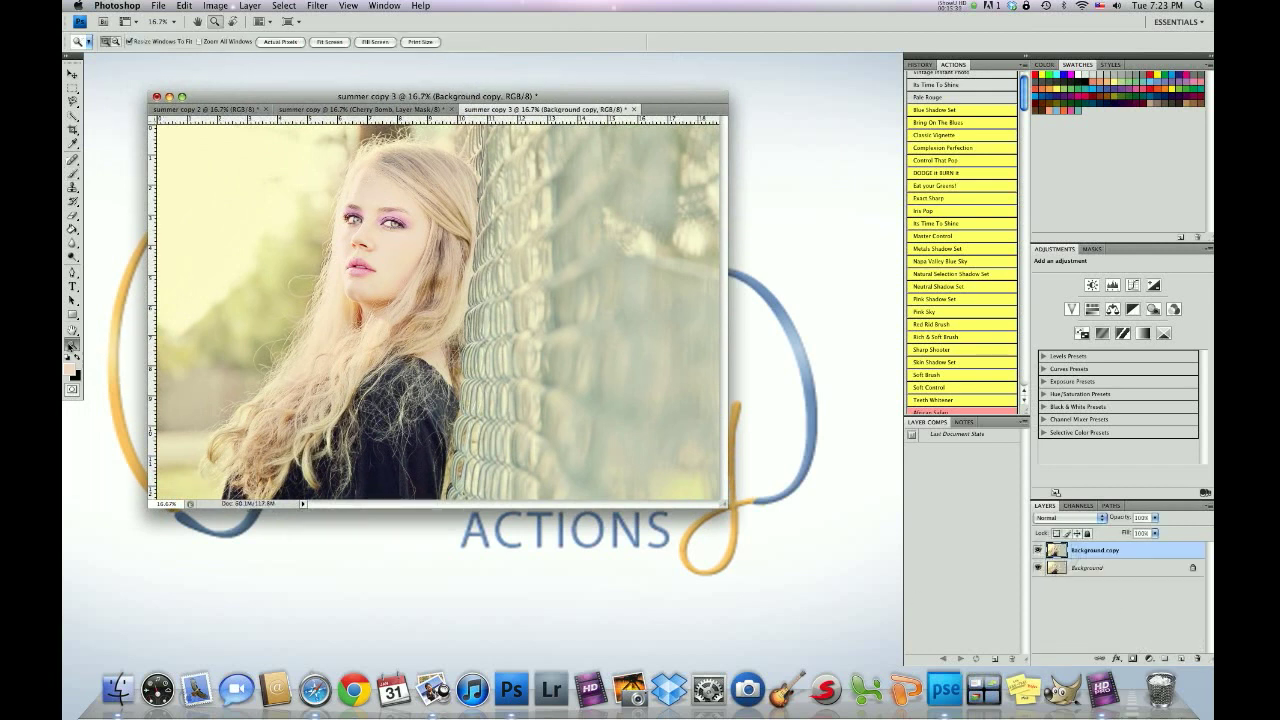
Zoom to 100% around the eyes and sample the skin tone just below the eye.
left_click(411, 248)
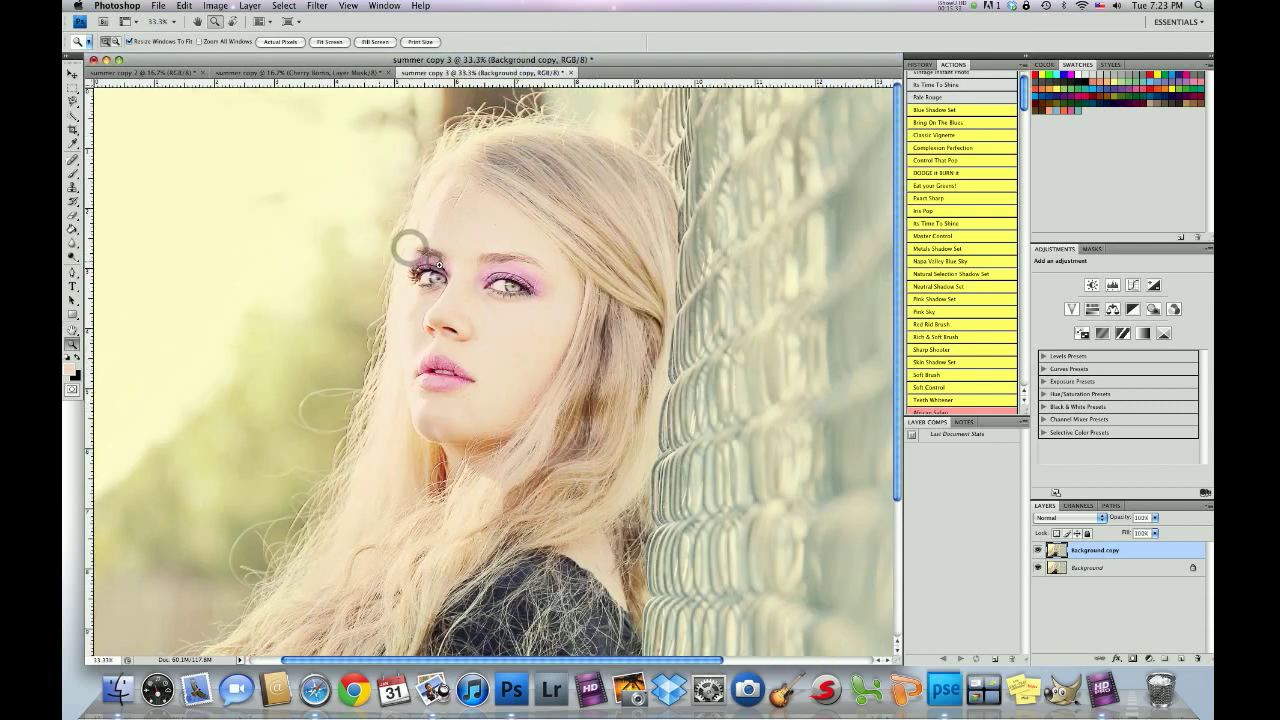
left_click(437, 263)
left_click(500, 292)
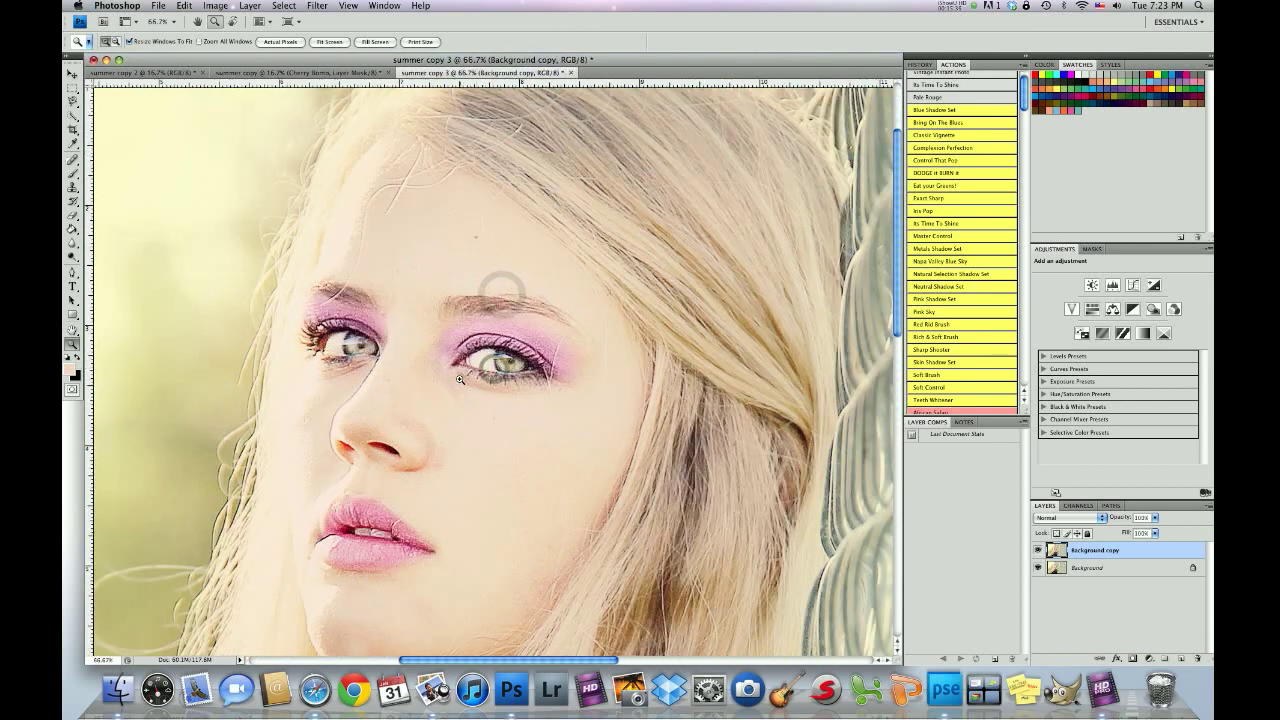
left_click(460, 389)
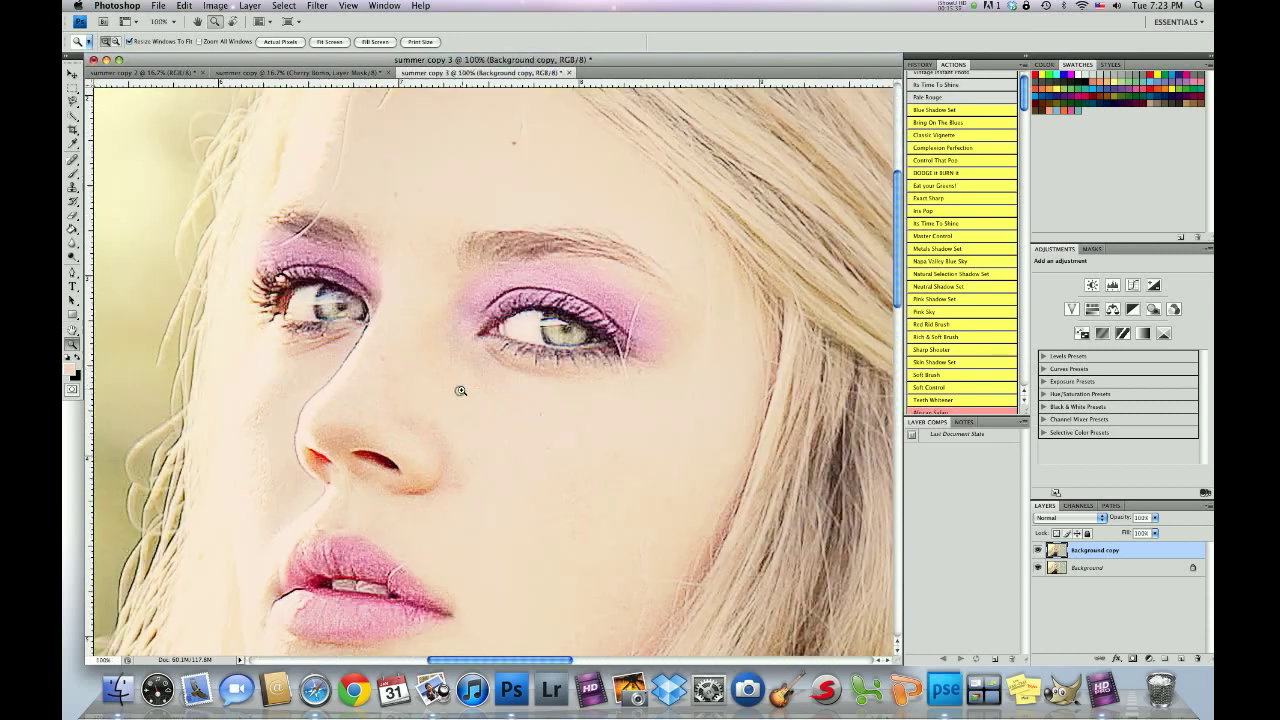
left_click(72, 145)
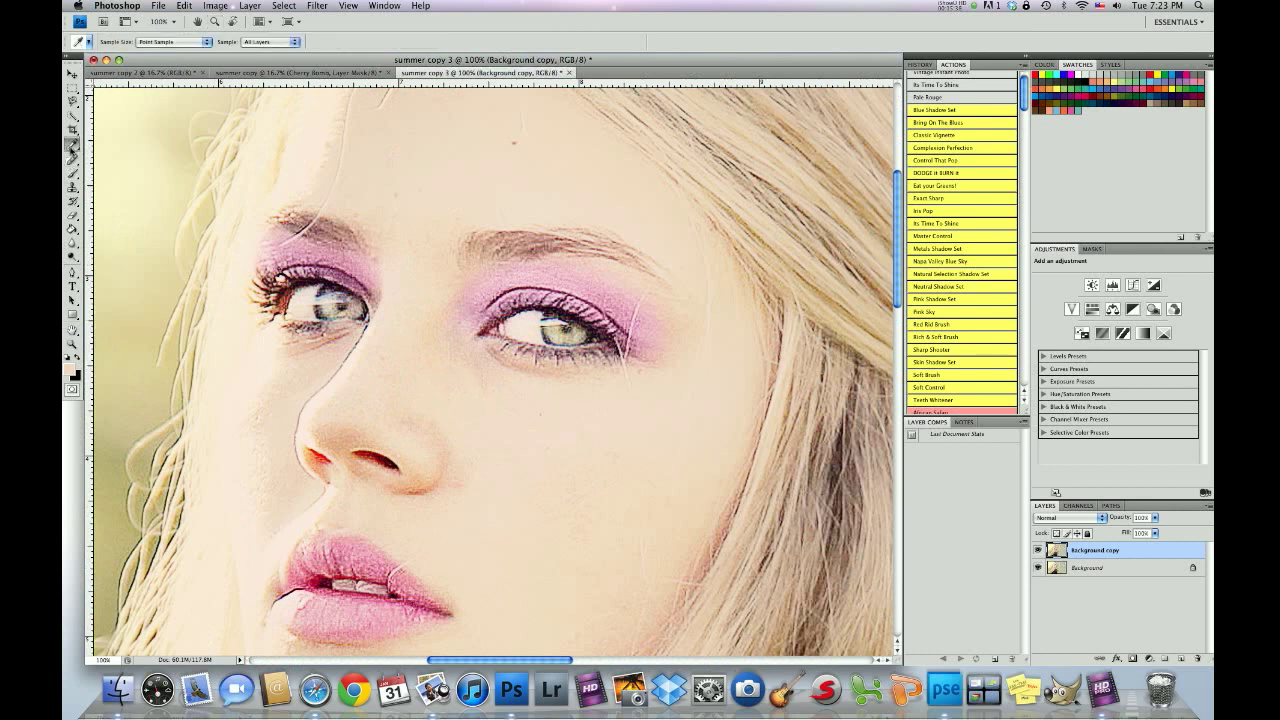
left_click(524, 386)
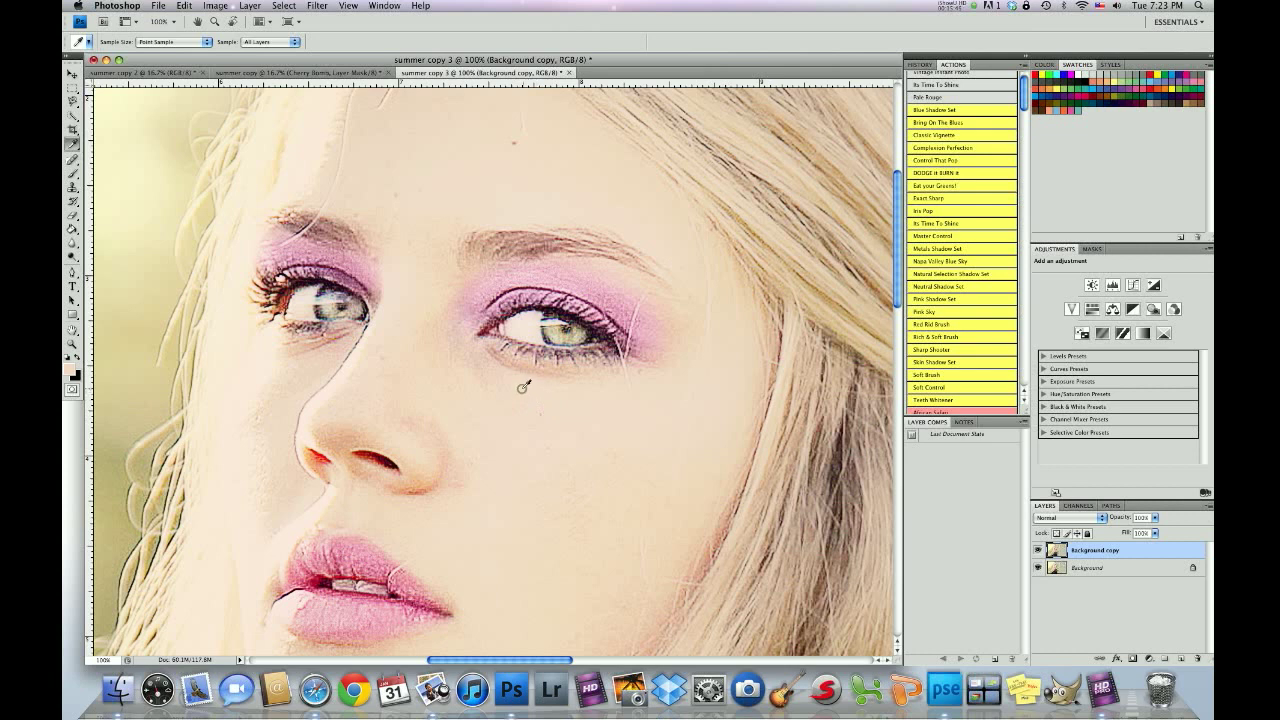
Brush sampled skin tone over the dark circles under the right and left eyes.
left_click(72, 172)
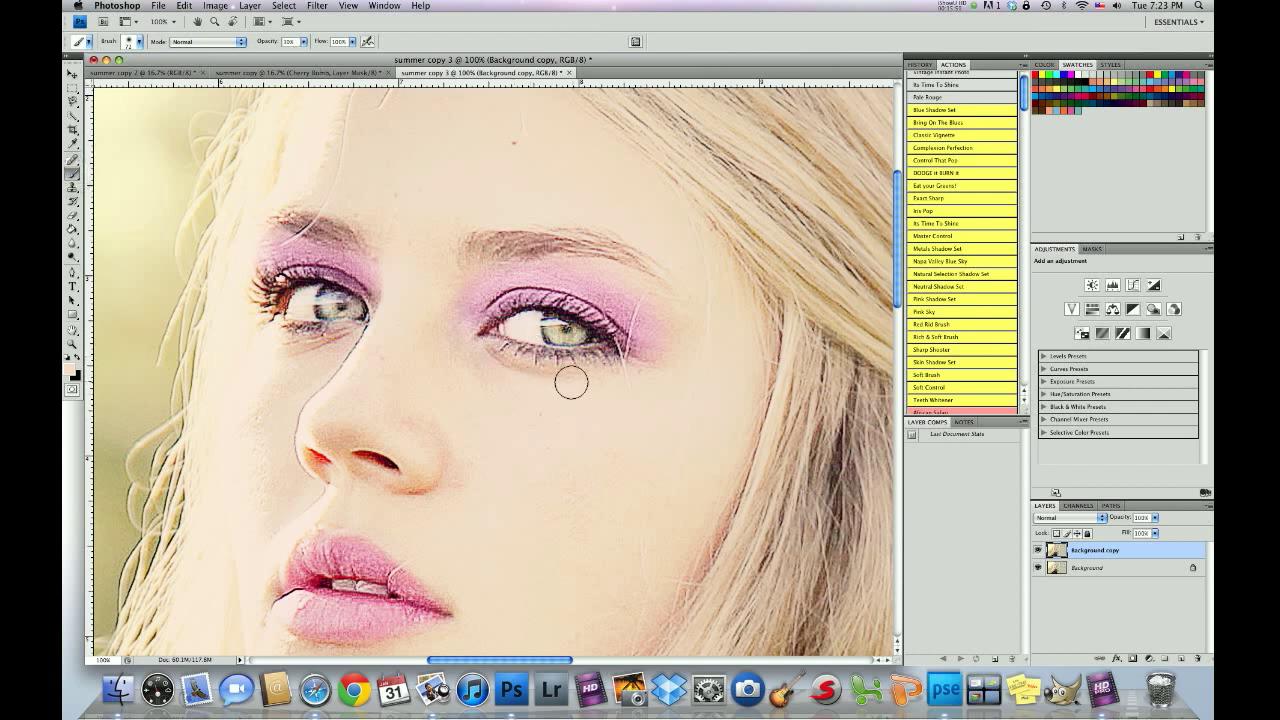
mouse_move(566, 379)
left_mouse_down()
mouse_move(486, 357)
mouse_move(583, 380)
mouse_move(480, 357)
mouse_move(508, 380)
mouse_move(480, 366)
mouse_move(495, 390)
mouse_move(470, 364)
mouse_move(500, 418)
mouse_move(458, 362)
mouse_move(487, 366)
left_mouse_up()
key("i")
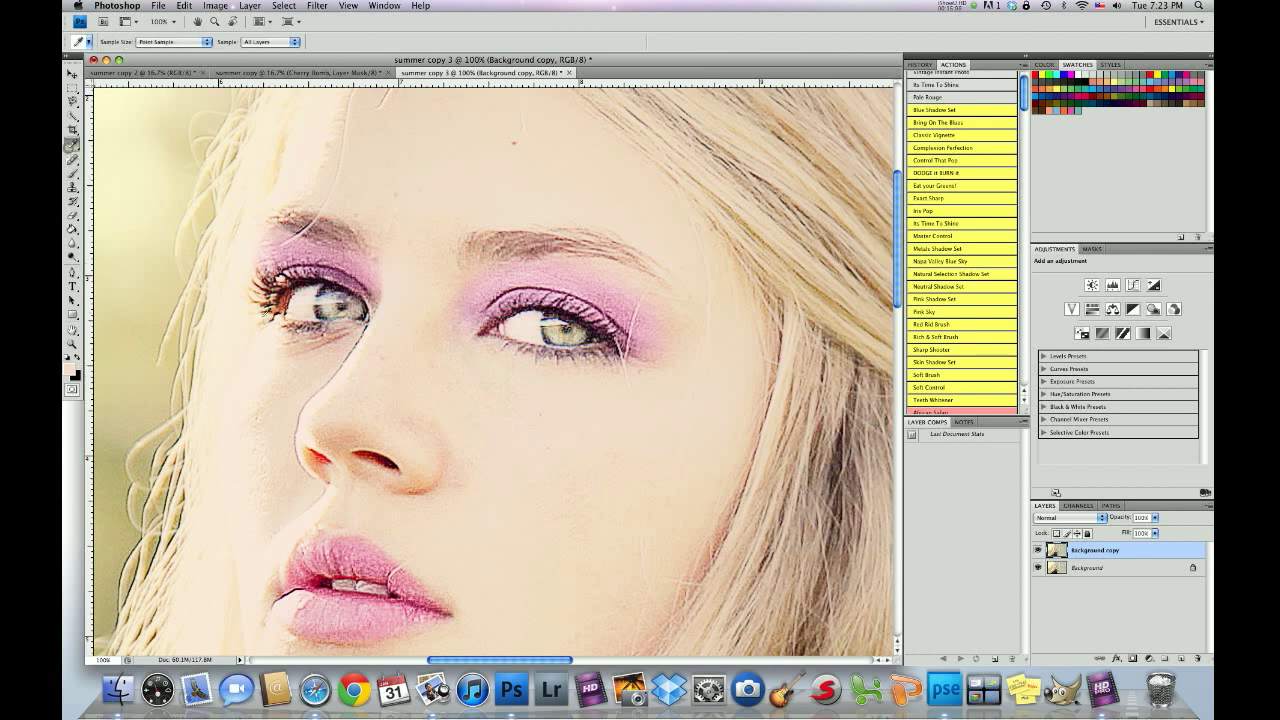
key("b")
mouse_move(337, 337)
left_mouse_down()
mouse_move(297, 343)
mouse_move(331, 346)
left_mouse_up()
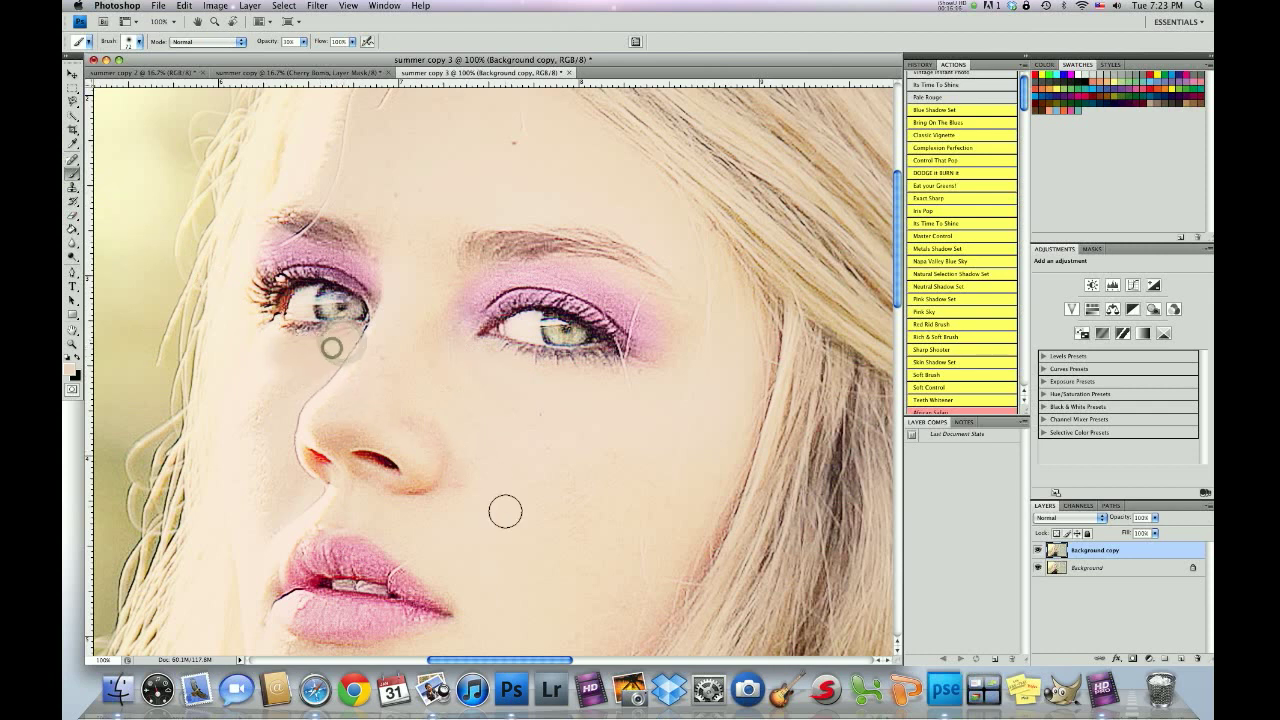
key("super+minus")
key("super+minus")
key("super+minus")
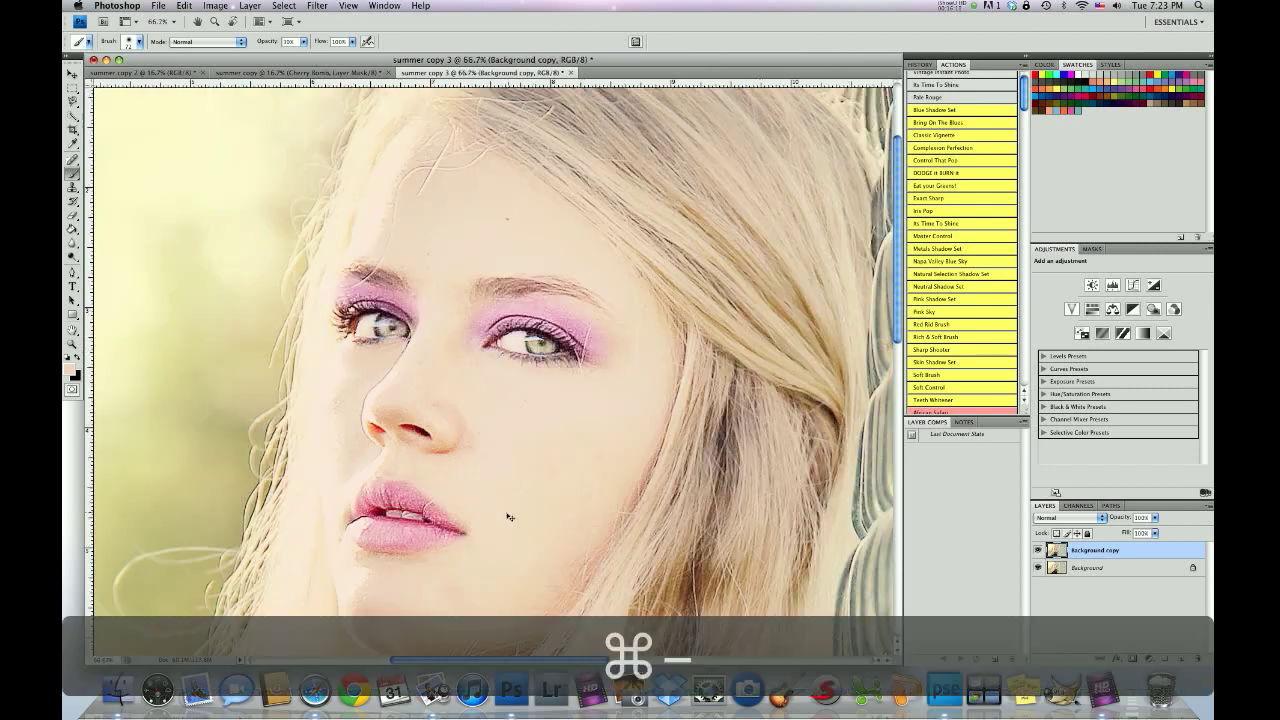
key("super+minus")
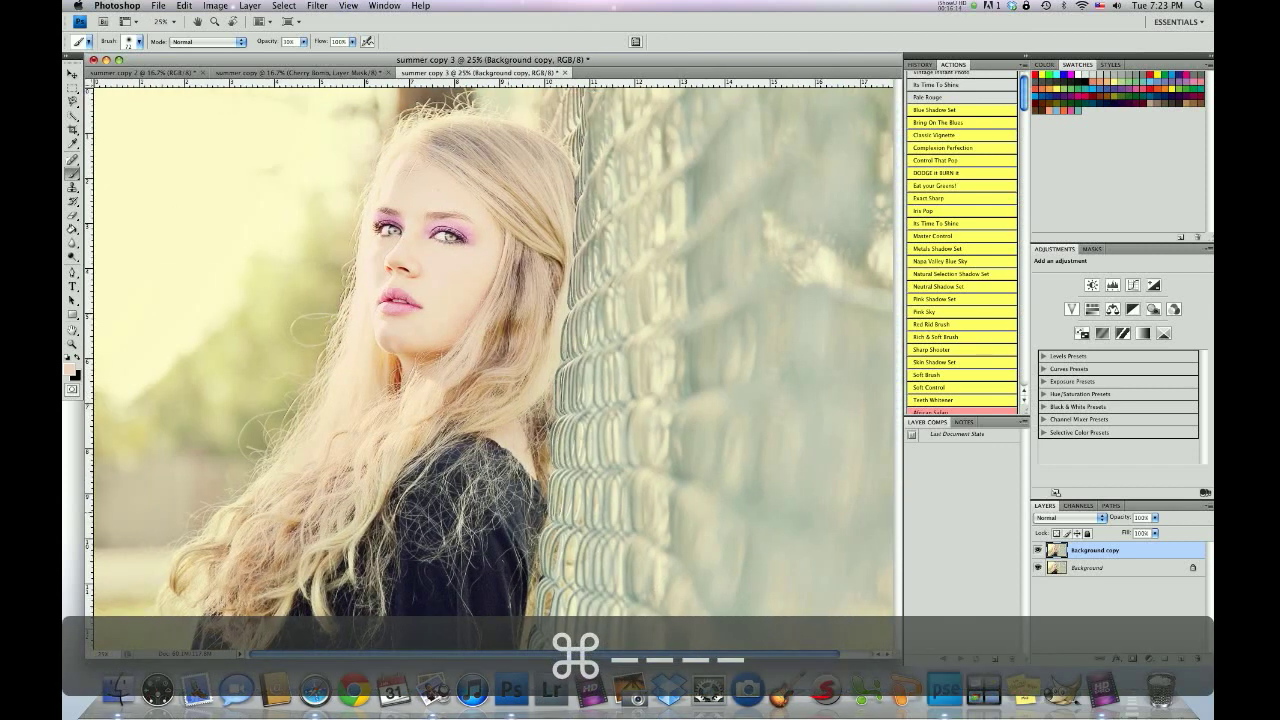
left_click(1037, 550)
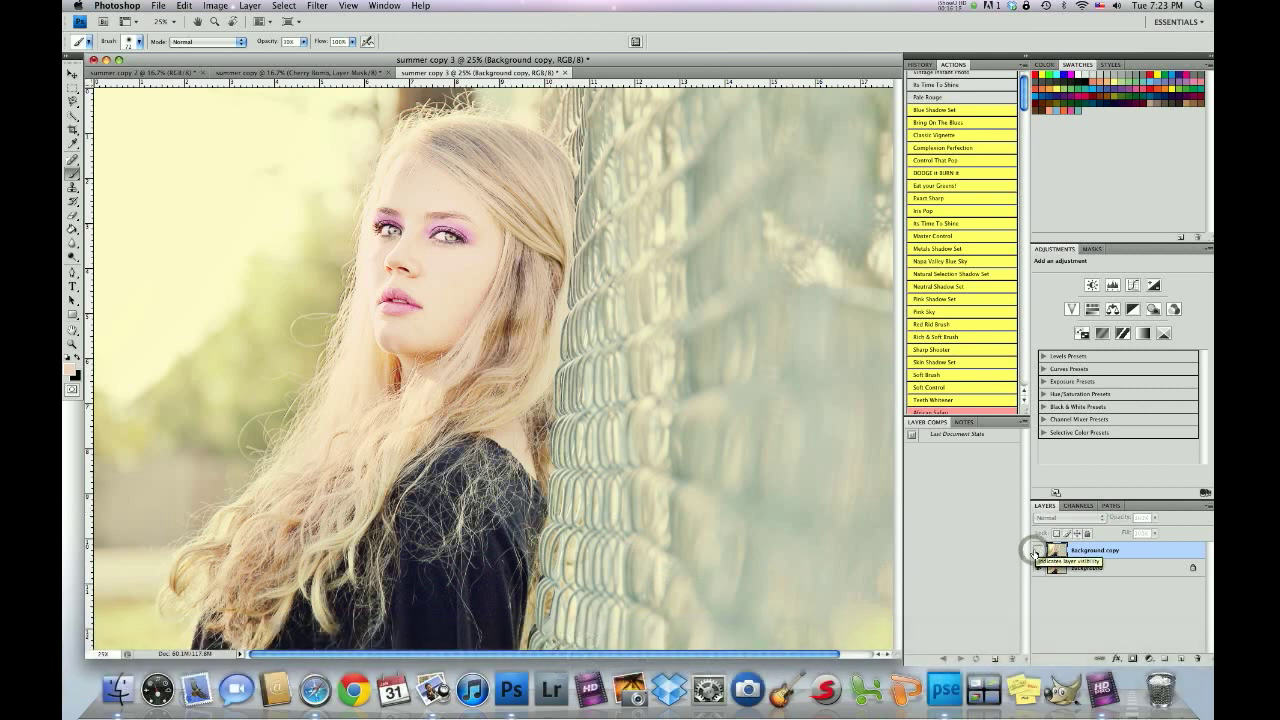
left_click(1037, 550)
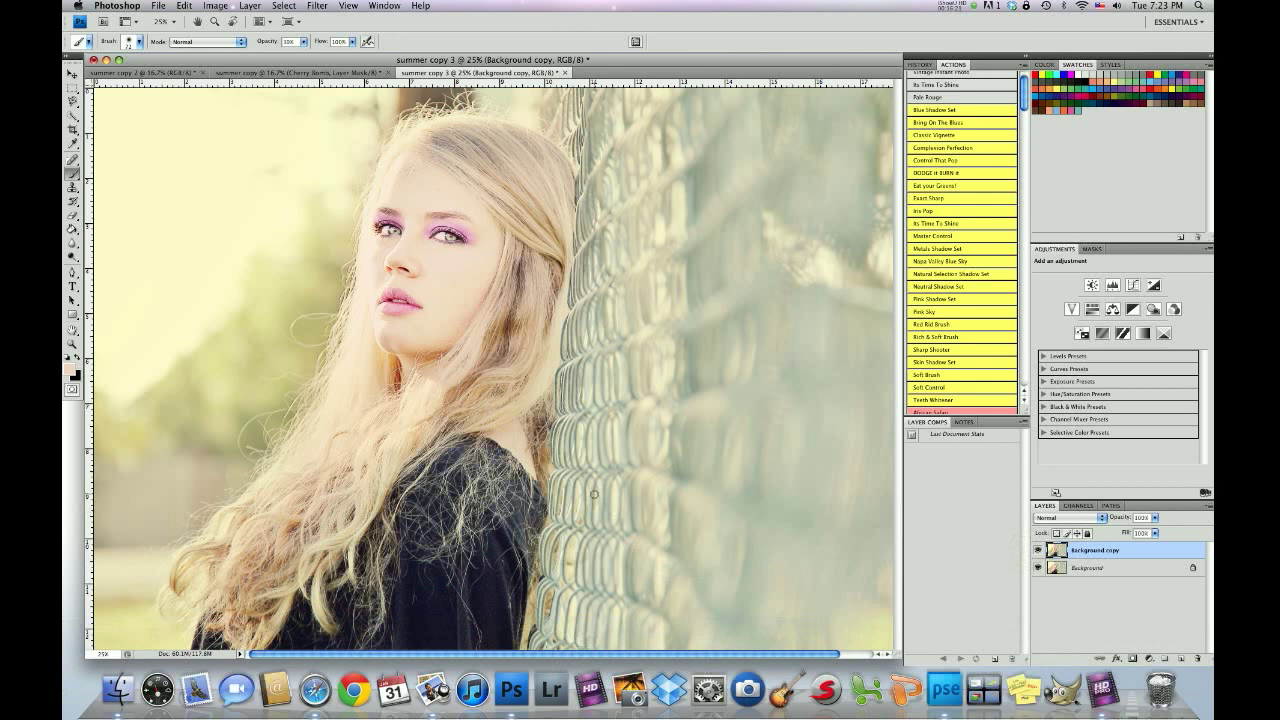
key("super+minus")
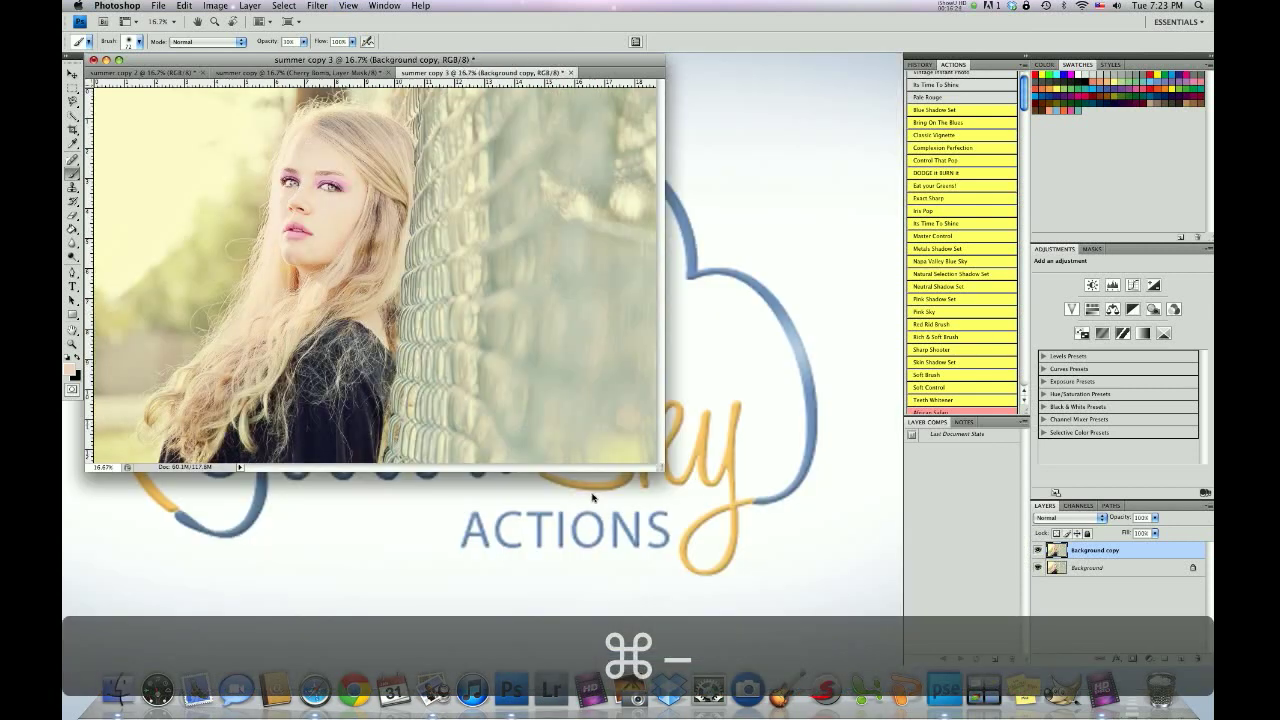